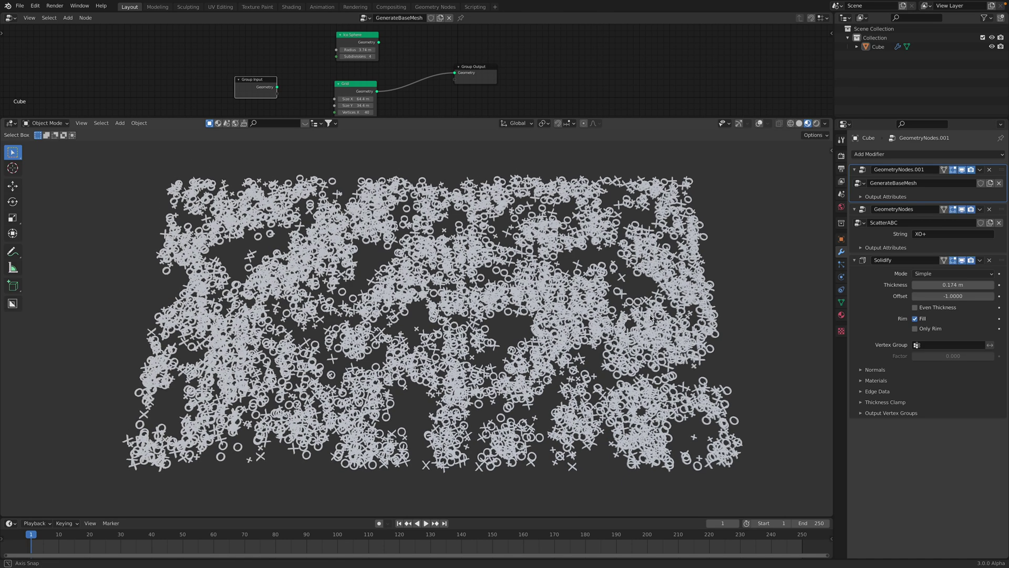
Set the String input of the ScatterABC modifier to 123 and look at the scattered digits up close.
middle_drag(604, 220, 482, 243)
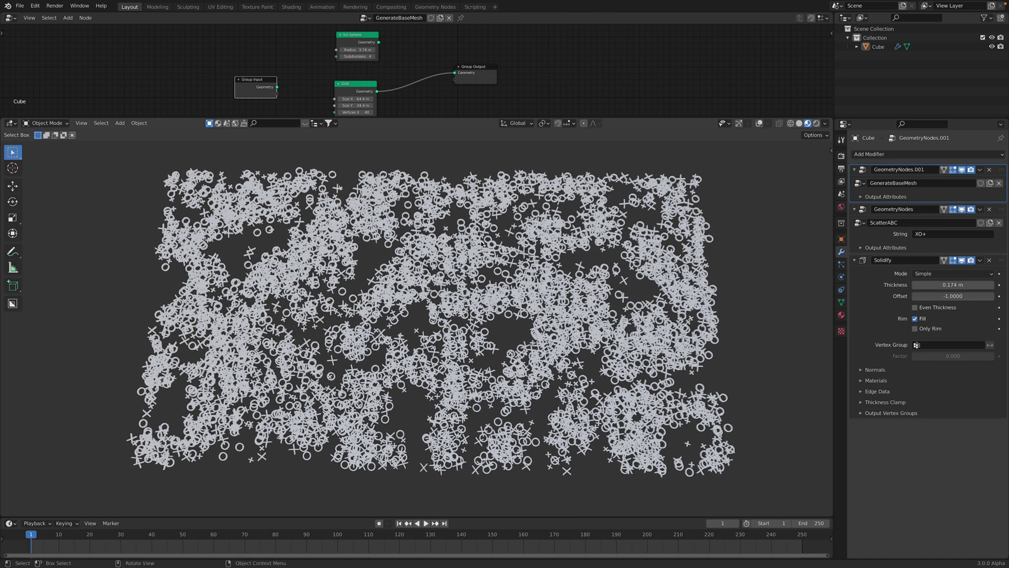
scroll(498, 305, up, 4)
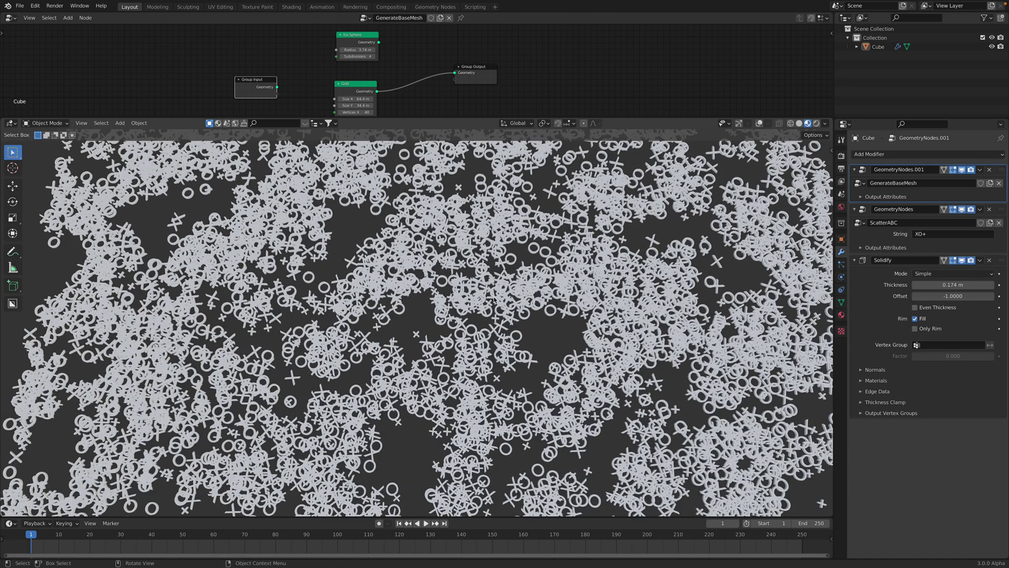
scroll(494, 300, down, 4)
scroll(490, 315, up, 2)
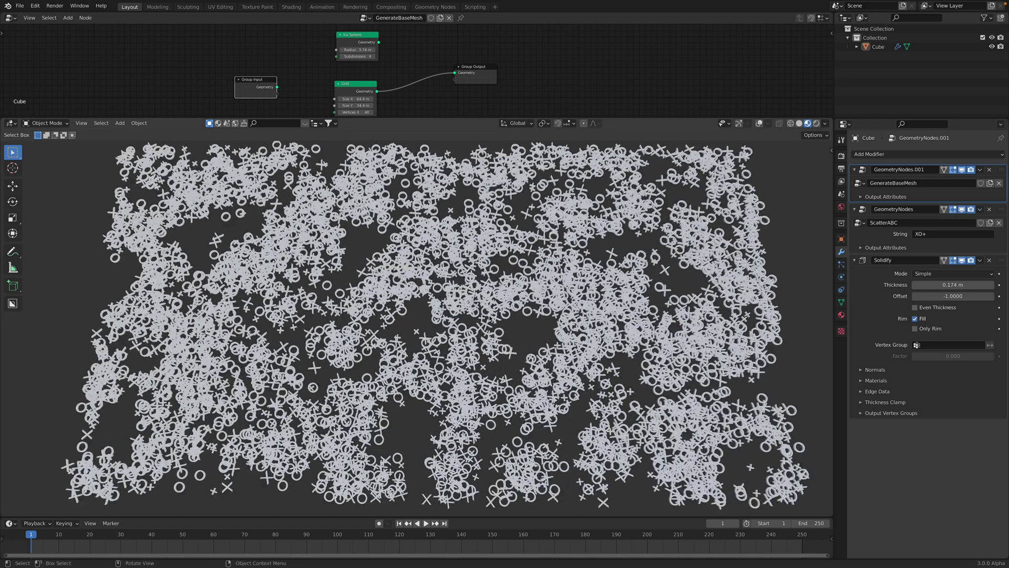
middle_drag(491, 319, 392, 332)
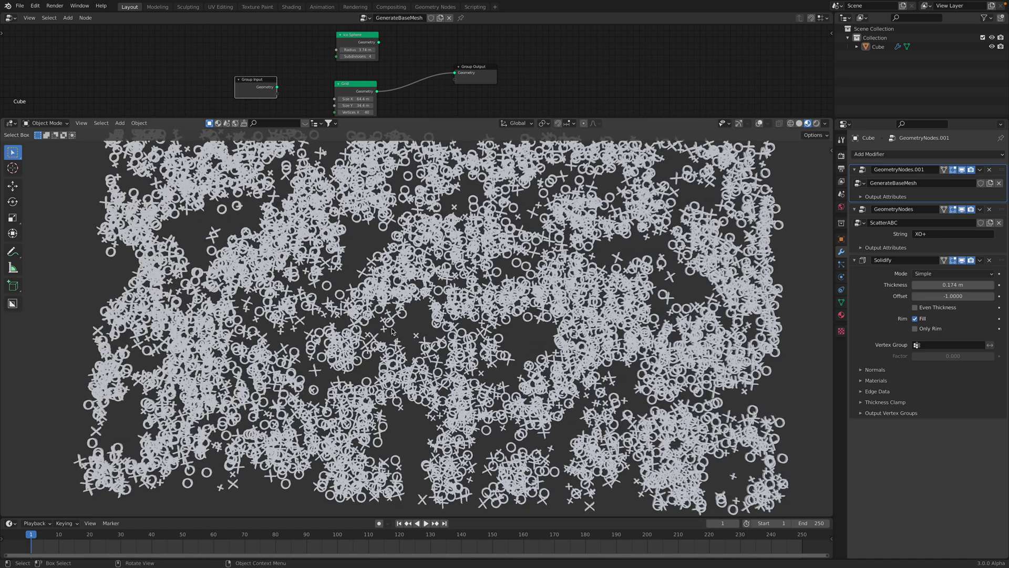
click(896, 236)
text(123)
key(Return)
scroll(610, 297, up, 4)
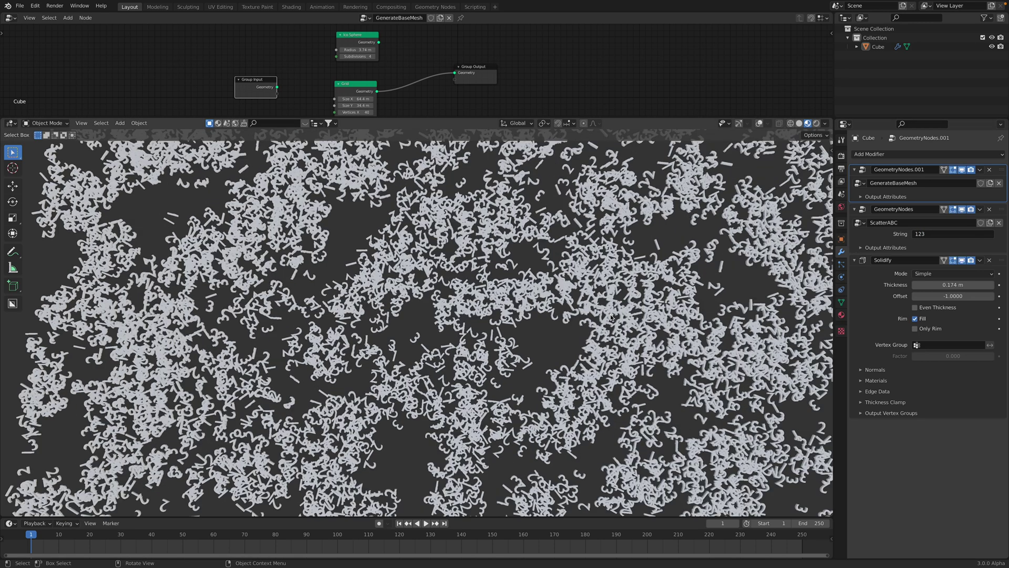
scroll(610, 297, down, 4)
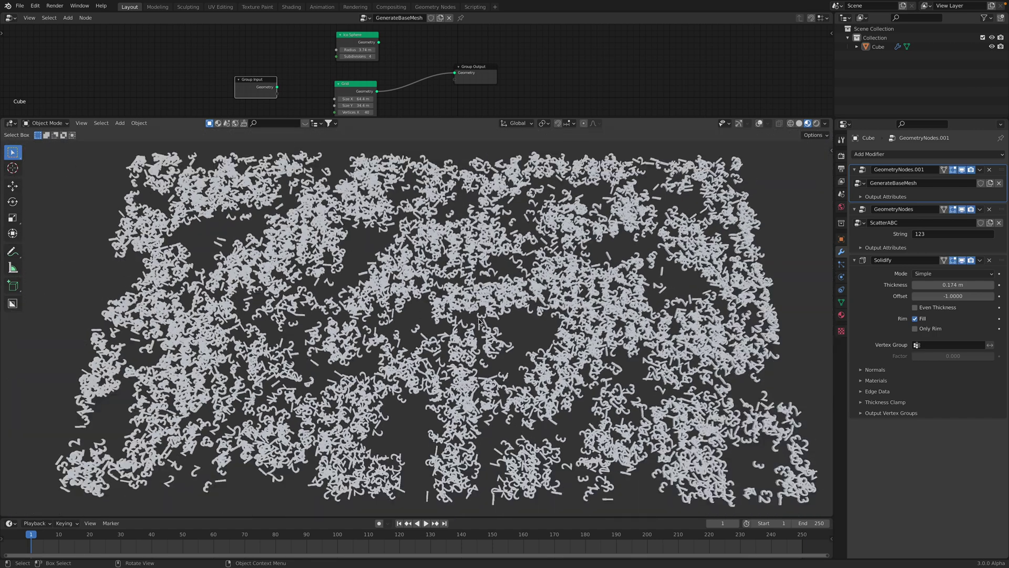
Replace the String input of the ScatterABC modifier with abc.
click(940, 238)
text(abc)
key(Return)
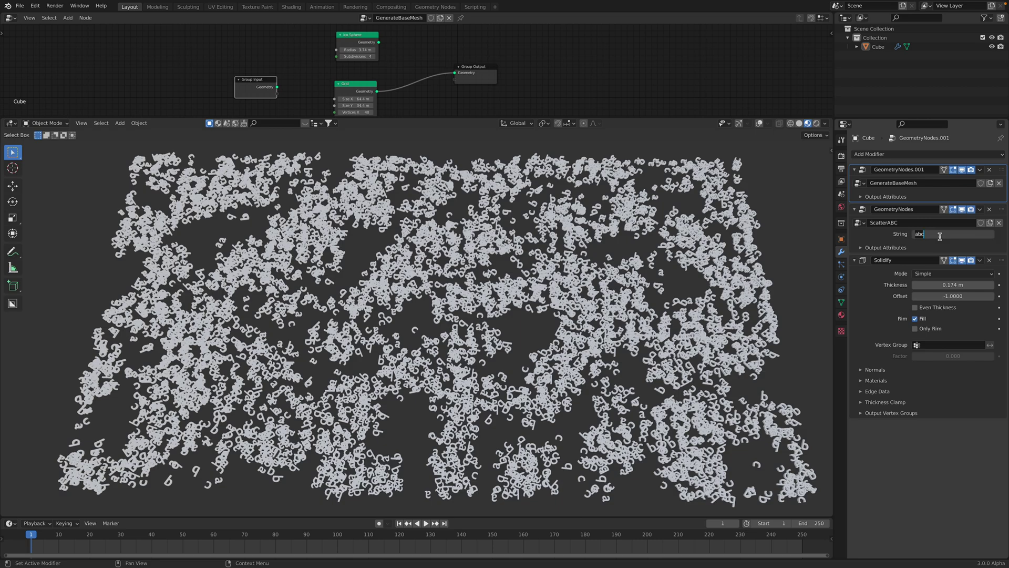
Set the String input of the ScatterABC modifier to blend and inspect the scattered letters.
key(Return)
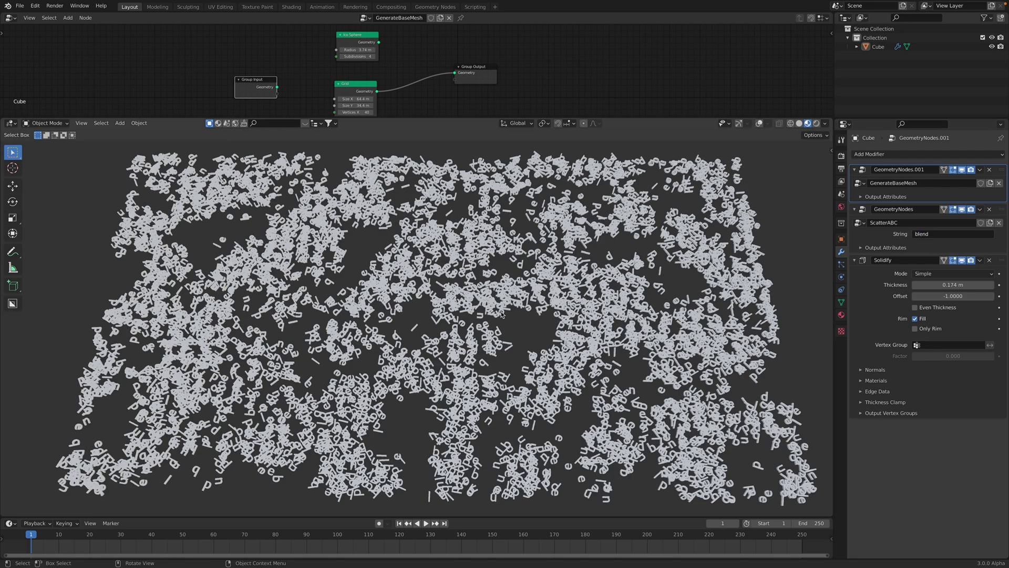
scroll(430, 363, up, 5)
scroll(446, 355, down, 5)
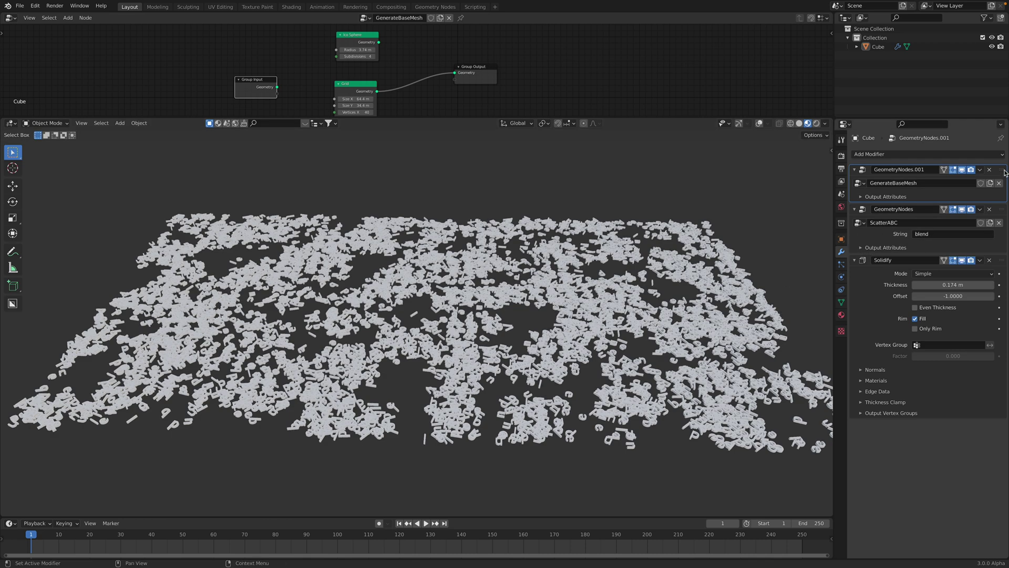
scroll(547, 169, up, 2)
Show the viewport overlays and gizmos, and select the scattered-letters object.
drag(580, 118, 584, 147)
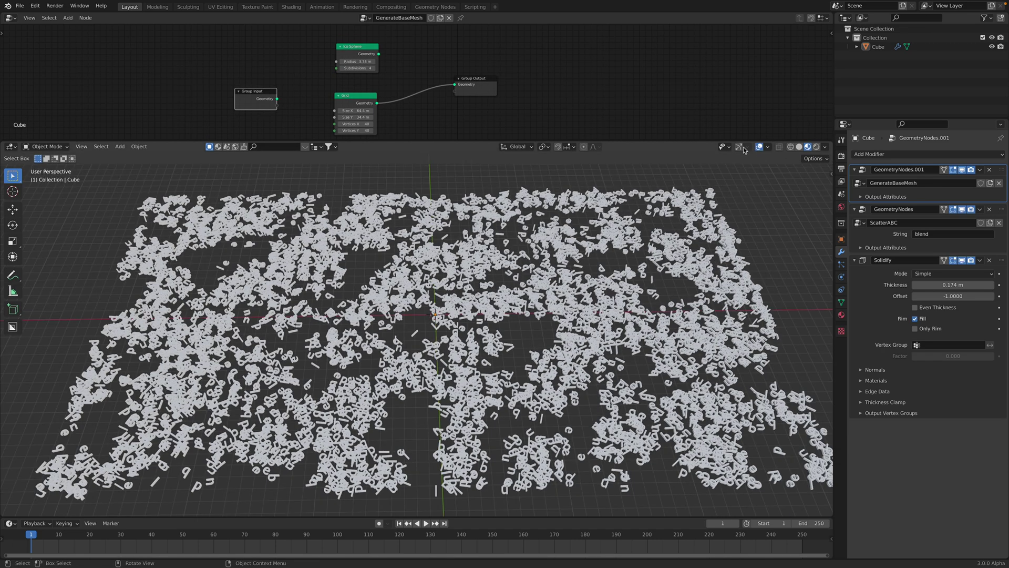
middle_drag(579, 261, 565, 241)
click(565, 242)
scroll(556, 226, down, 1)
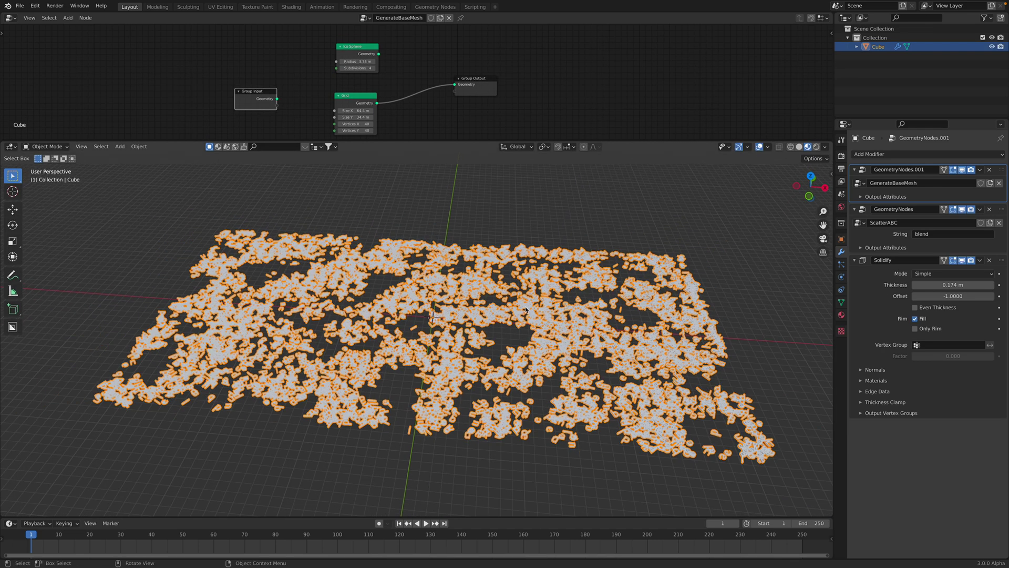
middle_drag(547, 195, 546, 213)
click(545, 211)
click(559, 235)
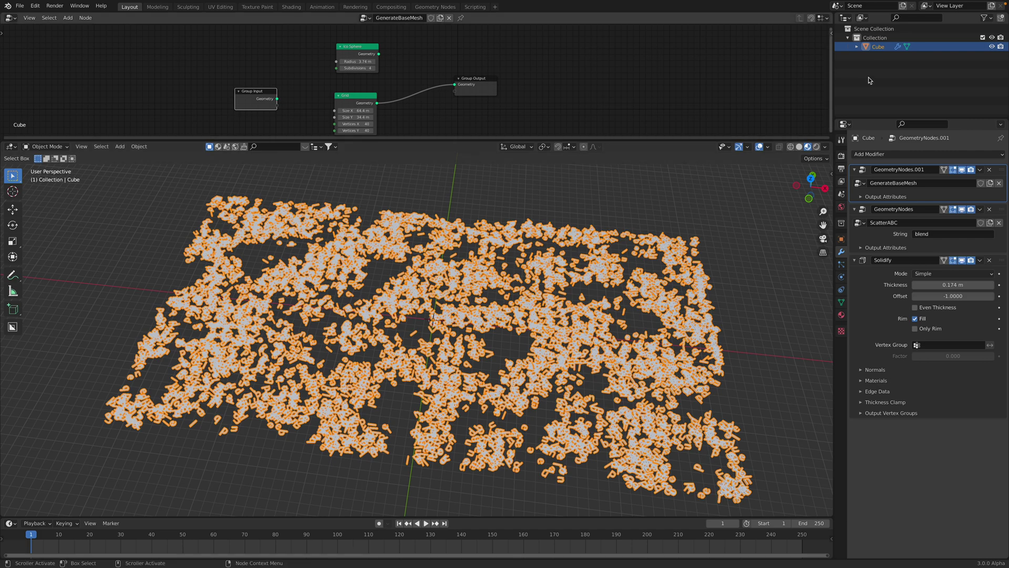
scroll(452, 298, up, 2)
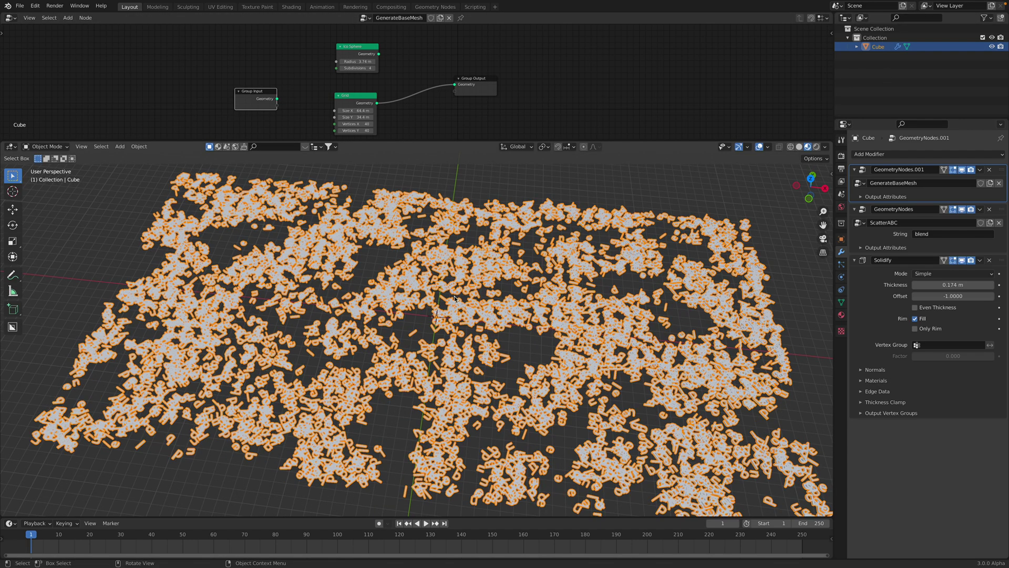
Inspect the object's underlying cube mesh in Edit Mode, and return to Object Mode.
key(Tab)
scroll(455, 298, up, 3)
middle_drag(414, 318, 446, 321)
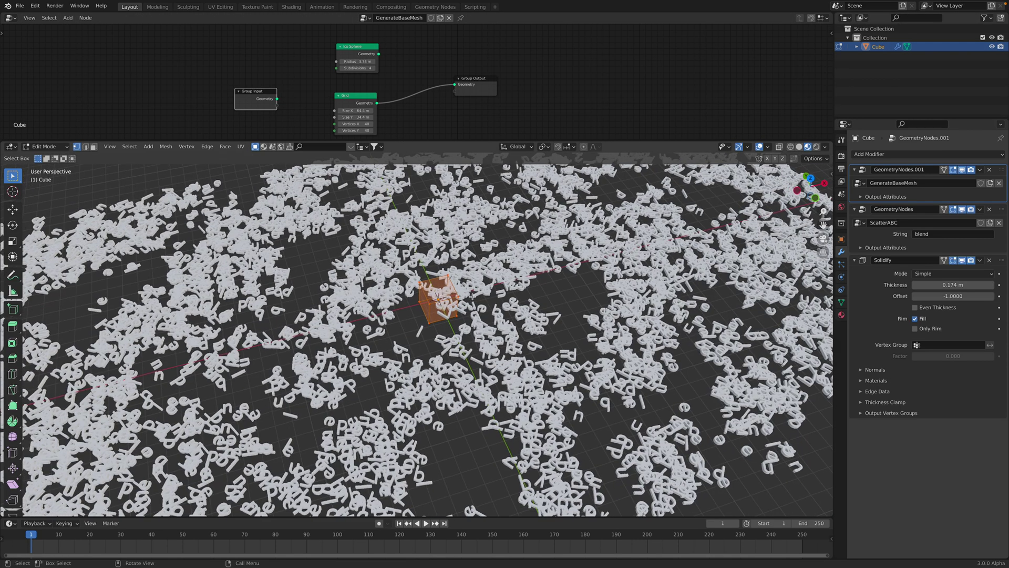
scroll(446, 322, up, 3)
middle_drag(468, 284, 486, 293)
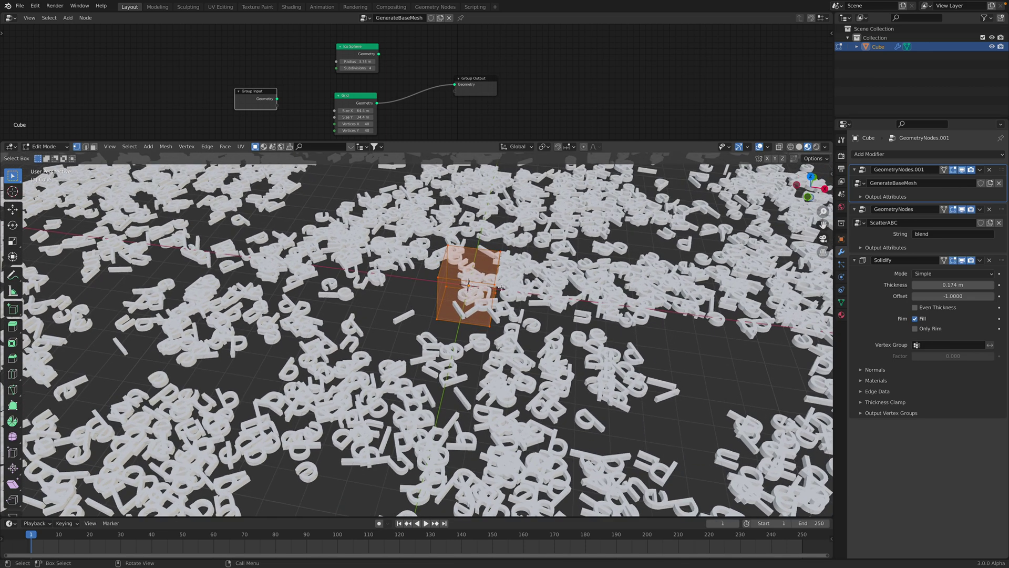
key(Tab)
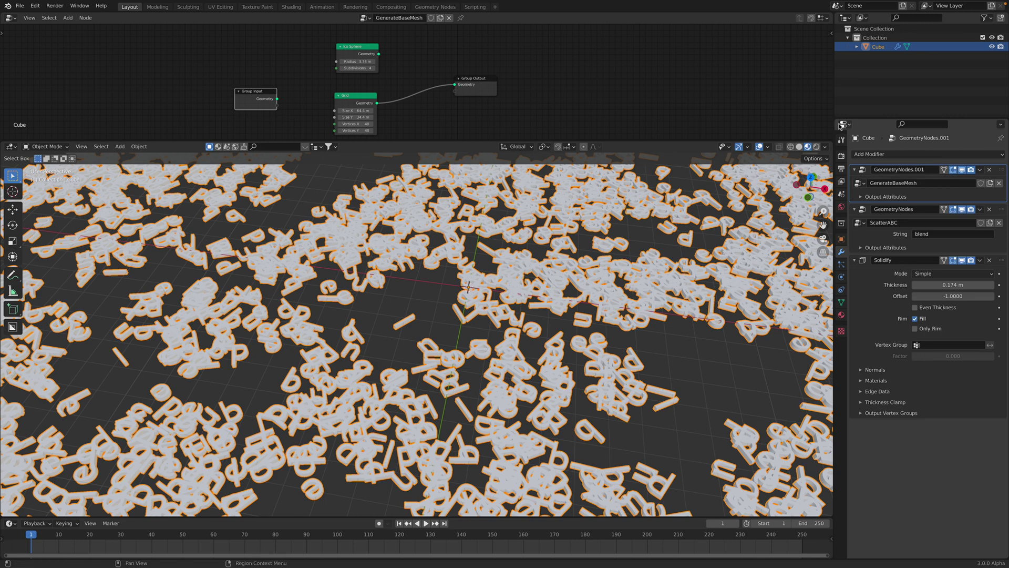
Widen the Properties editor and enlarge the node editor showing GenerateBaseMesh, and deselect the object in the viewport.
drag(834, 111, 746, 111)
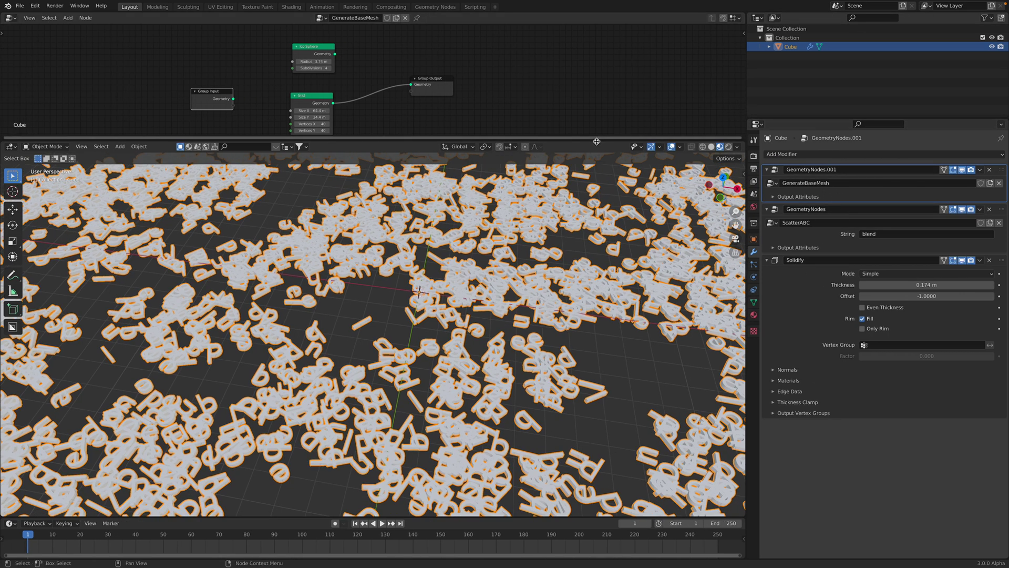
drag(596, 181, 594, 278)
scroll(394, 193, up, 3)
middle_drag(400, 193, 420, 189)
scroll(368, 176, up, 2)
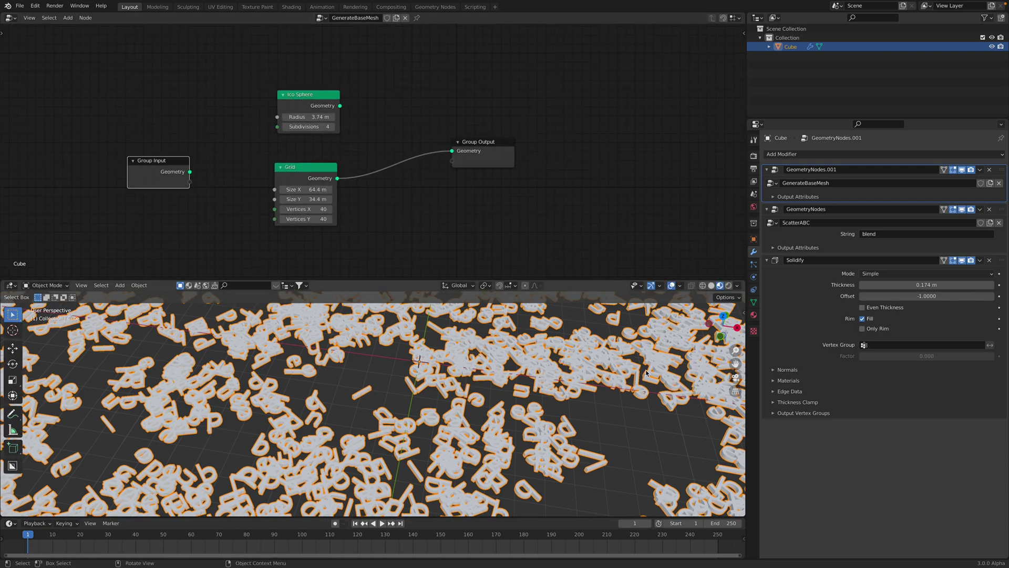
scroll(590, 393, down, 4)
middle_drag(590, 393, 603, 391)
scroll(591, 394, down, 2)
click(643, 347)
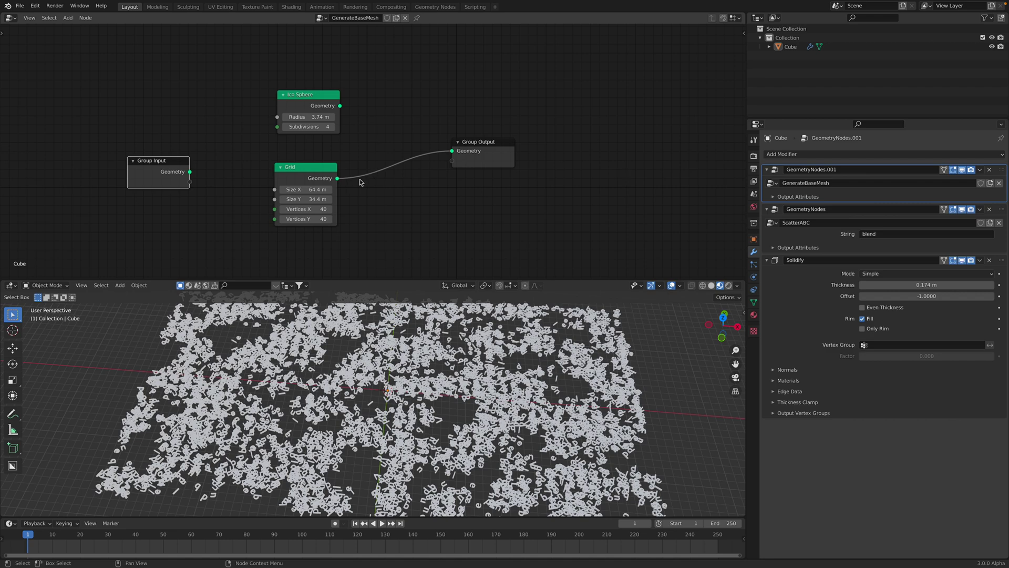
Set both Size X and Size Y of the Grid node to 10 m.
click(319, 179)
scroll(313, 185, up, 1)
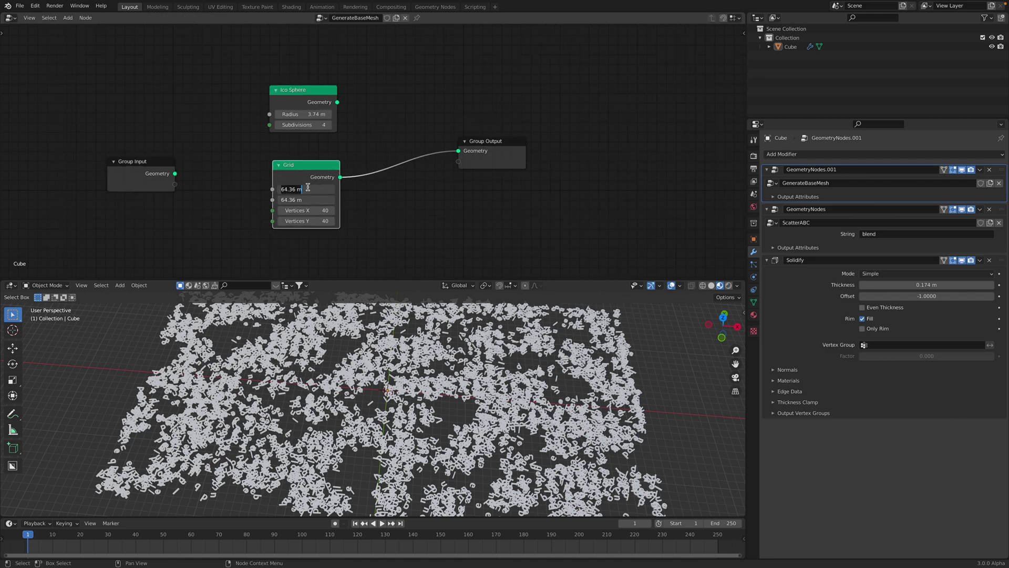
key(Return)
scroll(411, 314, up, 5)
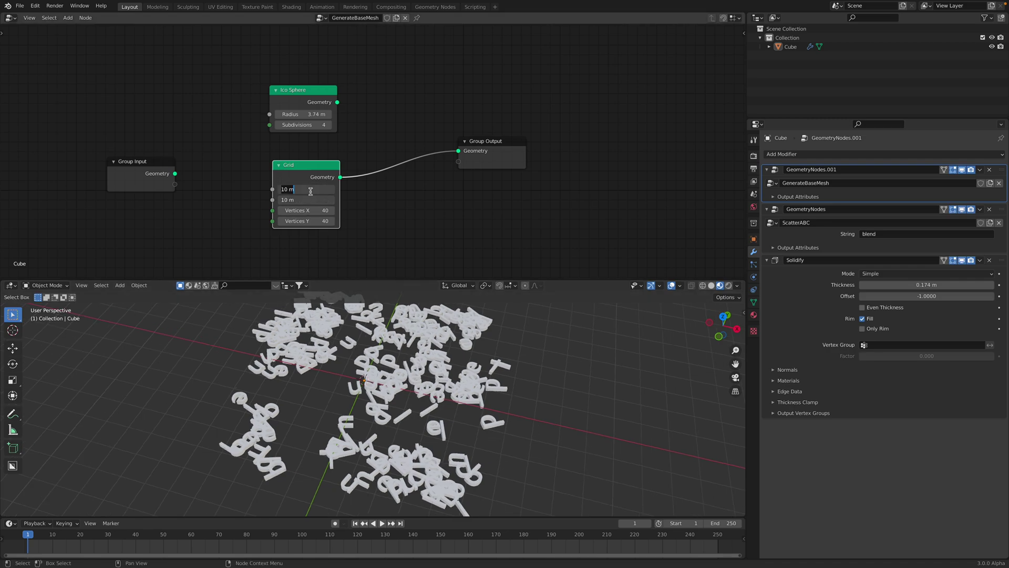
Set both Size X and Size Y of the Grid node to 20 m.
text(20)
key(Return)
scroll(363, 337, down, 5)
middle_drag(357, 337, 373, 340)
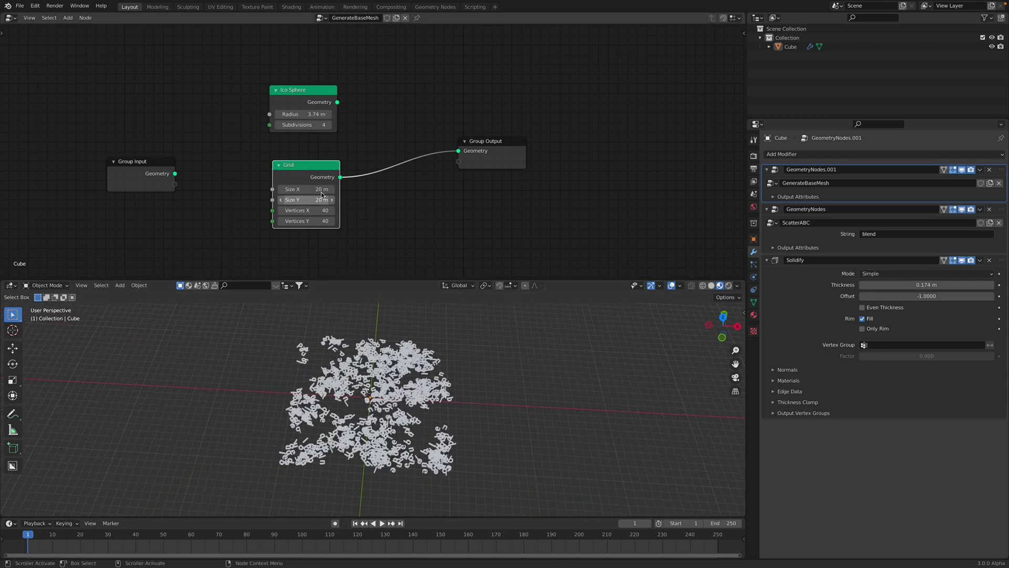
Enlarge the Grid node to Size X 27 m and Size Y 27.6 m, and view the letters from several angles.
mouse_move(320, 190)
mouse_down()
mouse_move(357, 200)
mouse_move(331, 200)
mouse_up()
middle_drag(379, 399, 407, 380)
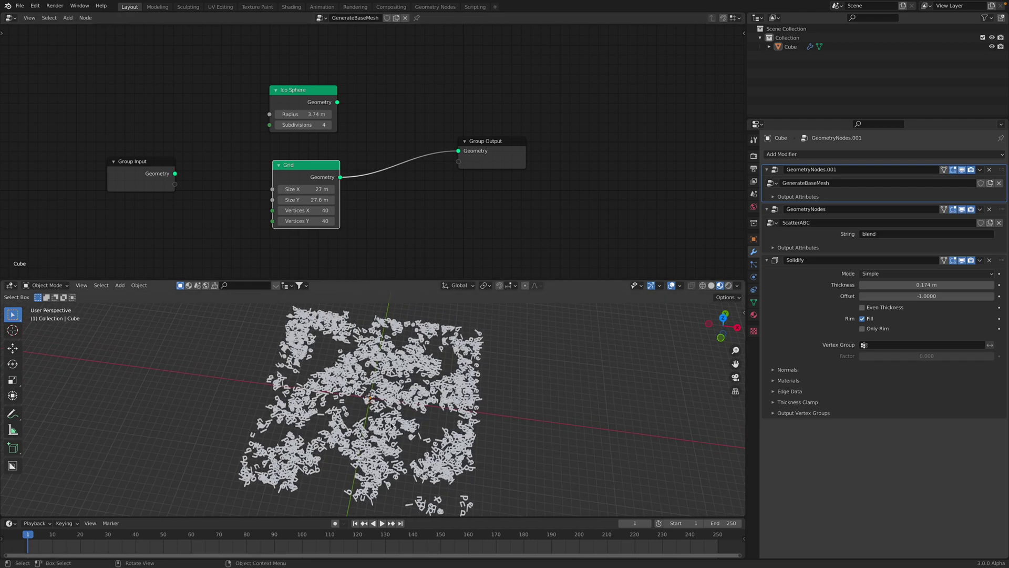
middle_drag(414, 422, 349, 416)
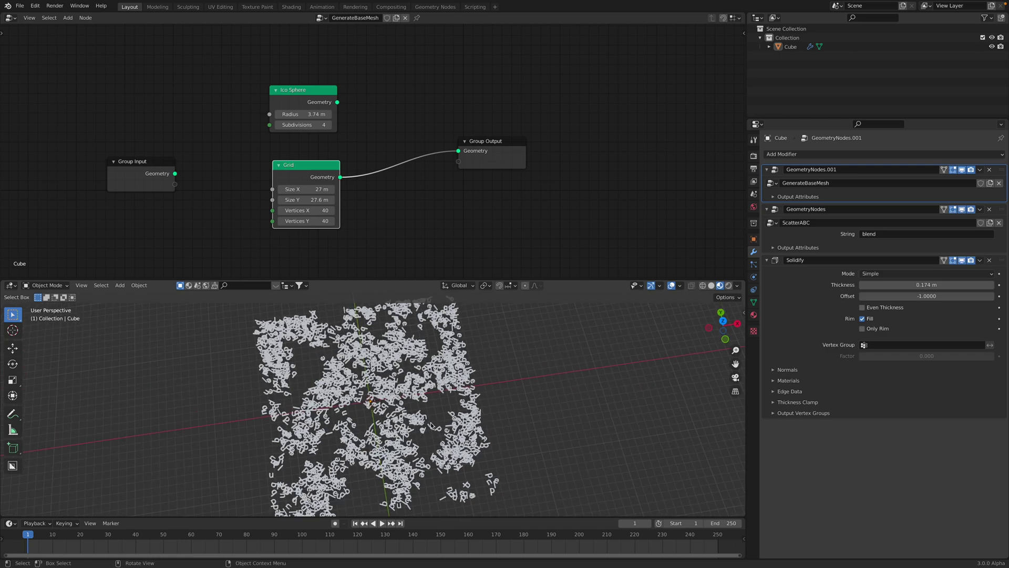
middle_drag(431, 424, 374, 353)
Connect the Ico Sphere node's Geometry to the Group Output in place of the Grid.
scroll(283, 150, up, 2)
drag(477, 153, 480, 150)
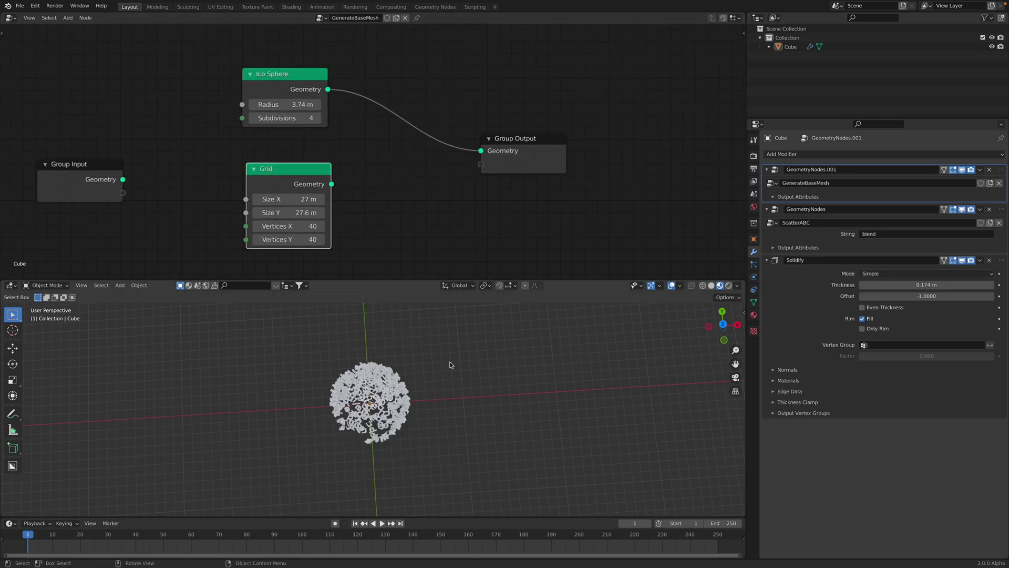
middle_drag(451, 365, 397, 336)
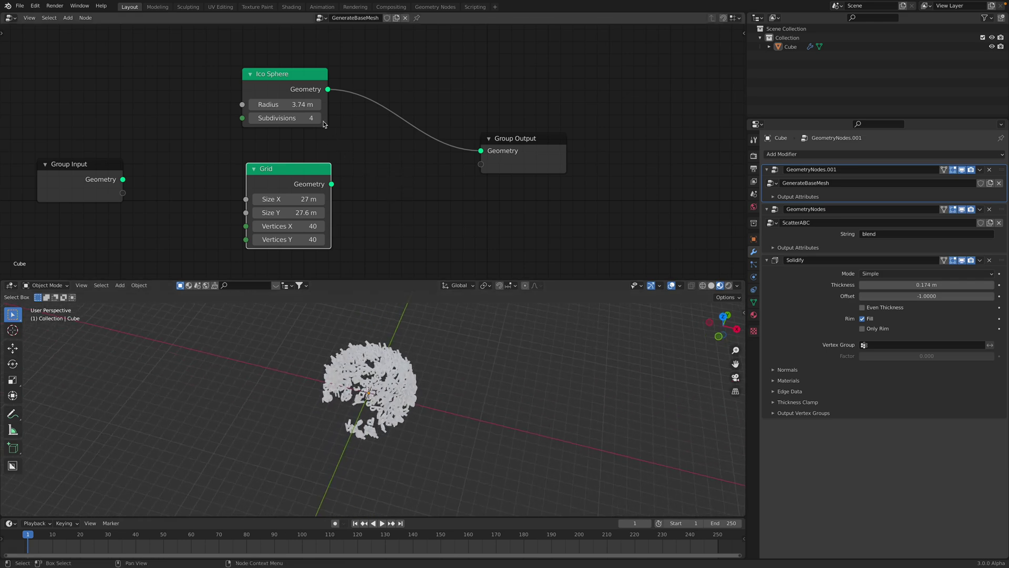
Set the Ico Sphere node to 5 subdivisions and a radius of 5.56 m.
click(319, 121)
middle_drag(458, 398, 409, 377)
drag(289, 105, 342, 106)
mouse_move(455, 377)
middle_down()
mouse_move(491, 367)
mouse_move(462, 372)
middle_up()
Add a Cube mesh primitive node and connect its Geometry to the Group Output.
key(shift+a)
click(382, 186)
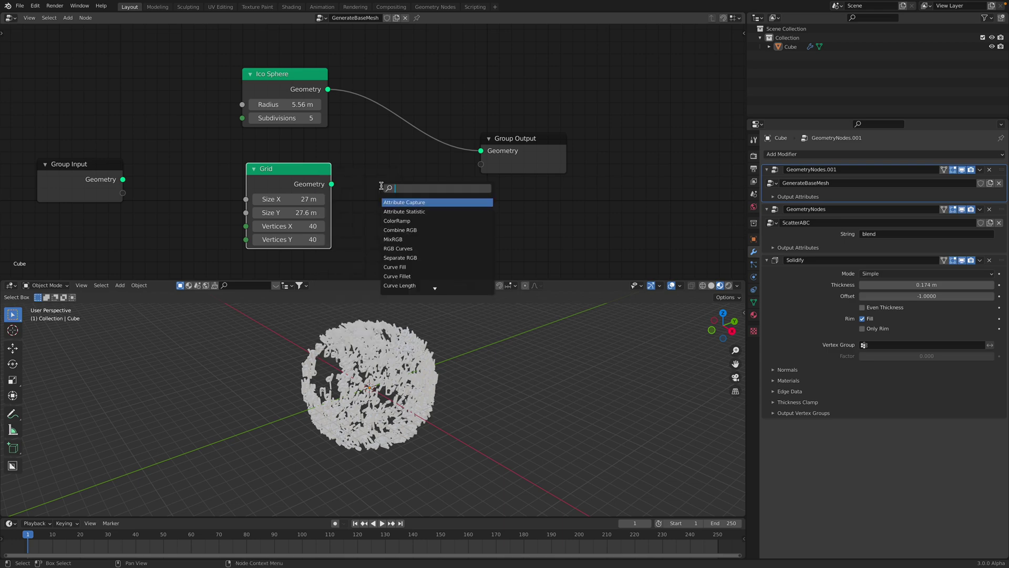
key(Return)
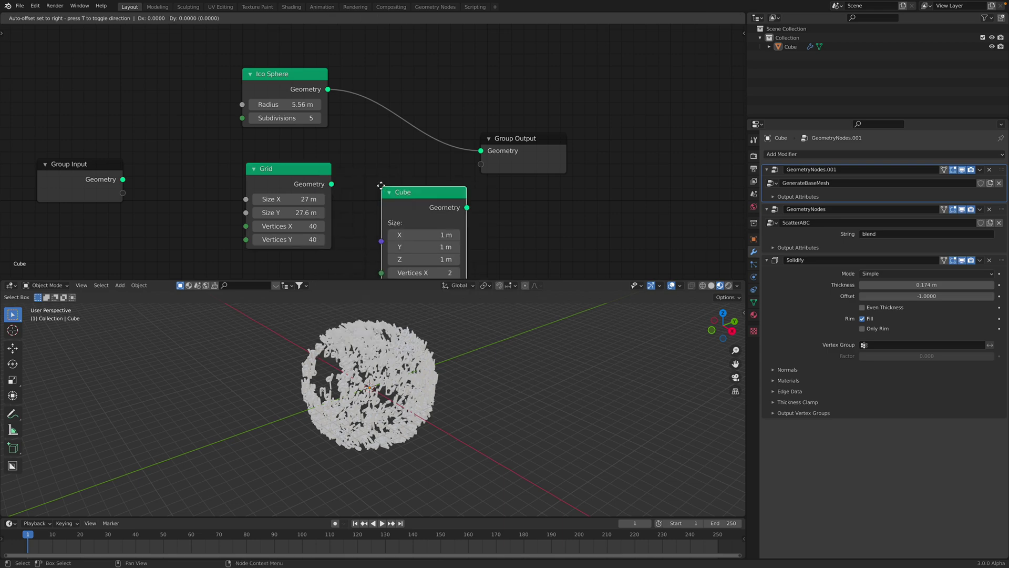
click(368, 144)
Size the Cube node to X 11.4 m, Y 13.3 m and Z 5.8 m, and move the node higher.
drag(382, 176, 401, 192)
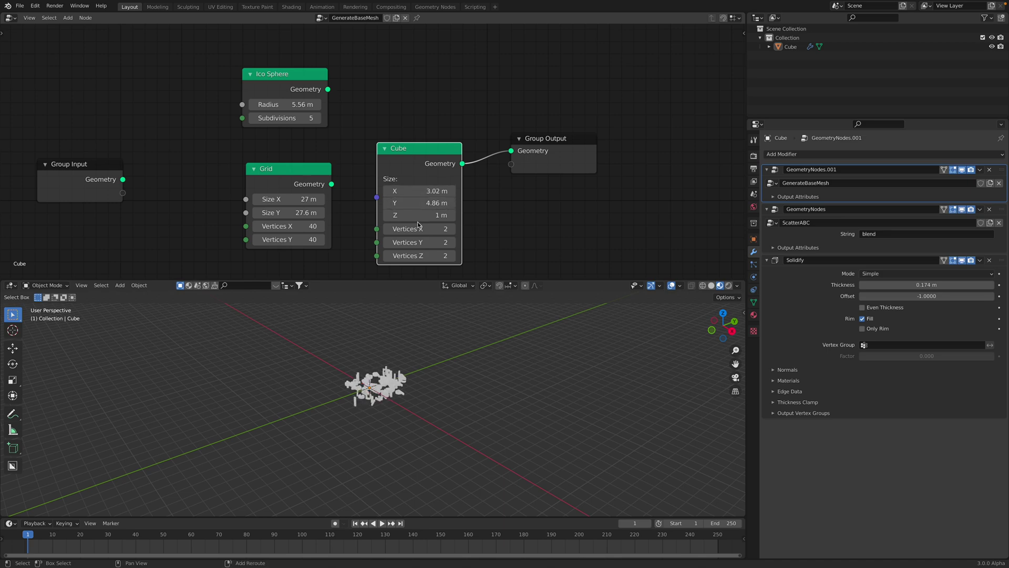
drag(419, 225, 447, 225)
middle_drag(421, 389, 427, 326)
drag(427, 203, 466, 191)
middle_drag(454, 405, 405, 382)
drag(420, 179, 411, 139)
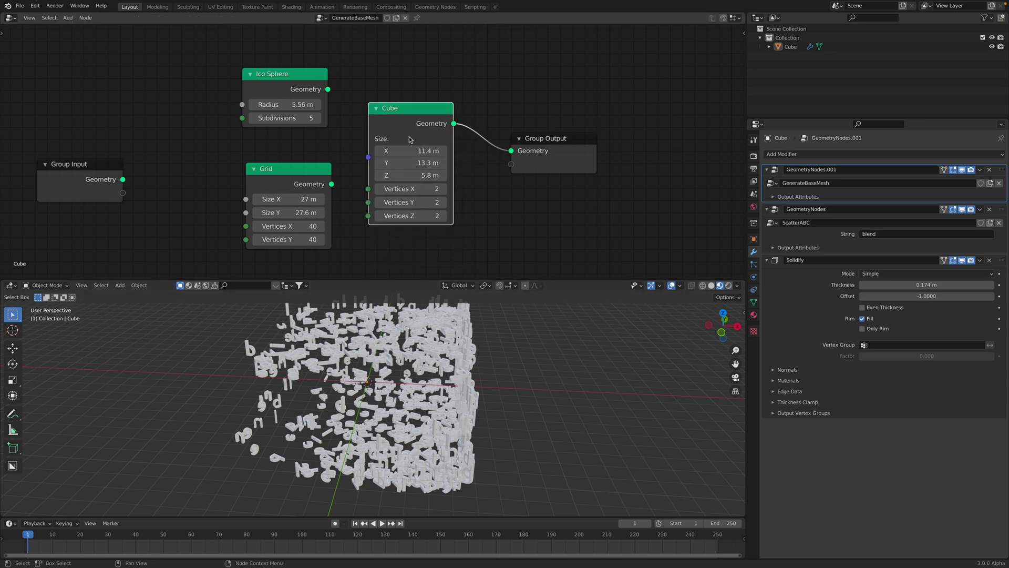
scroll(410, 139, down, 2)
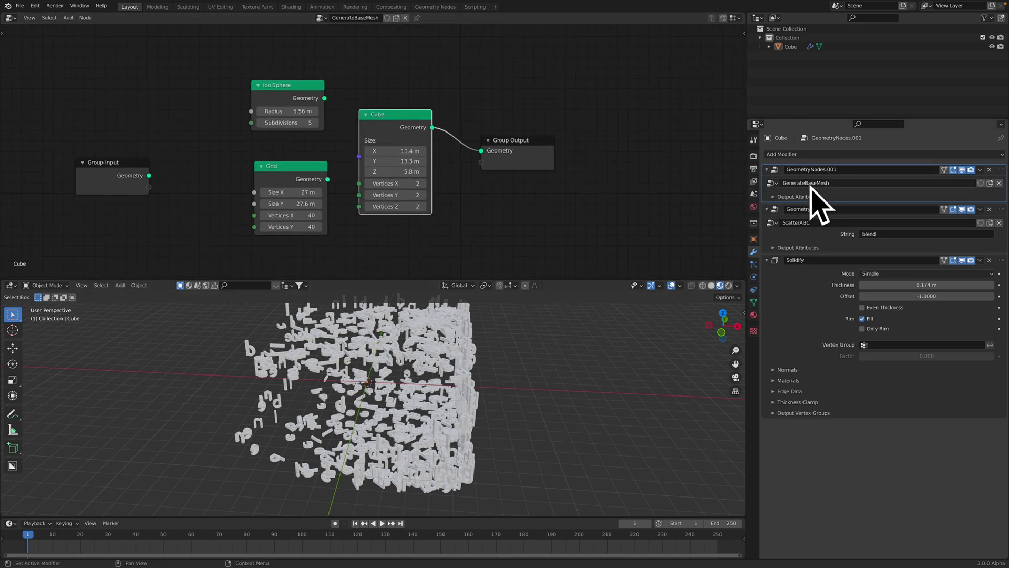
Make the second Geometry Nodes modifier active to display its ScatterABC node tree, and look over the whole network.
click(1006, 212)
scroll(578, 271, down, 4)
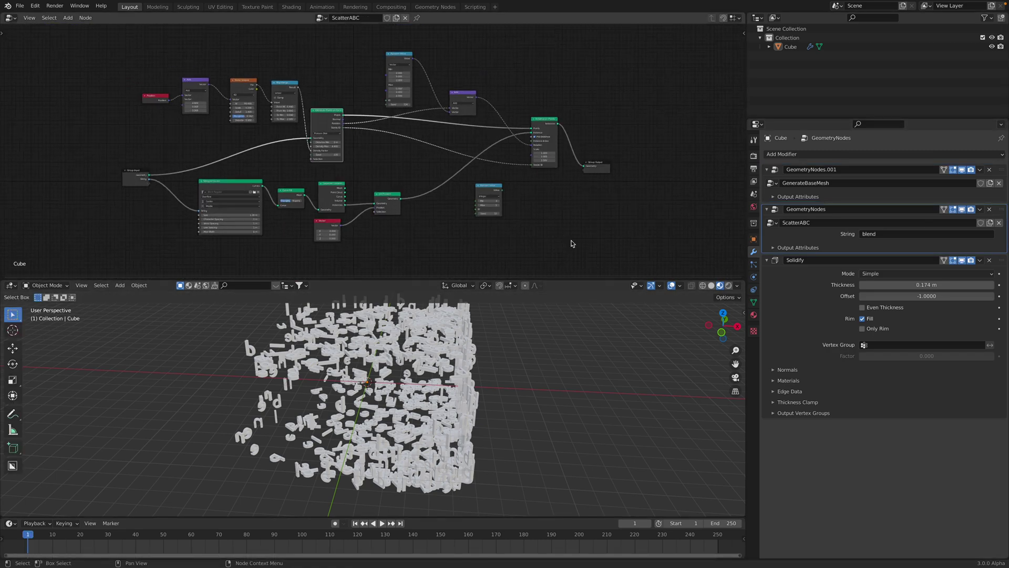
drag(578, 280, 569, 341)
middle_drag(420, 415, 473, 413)
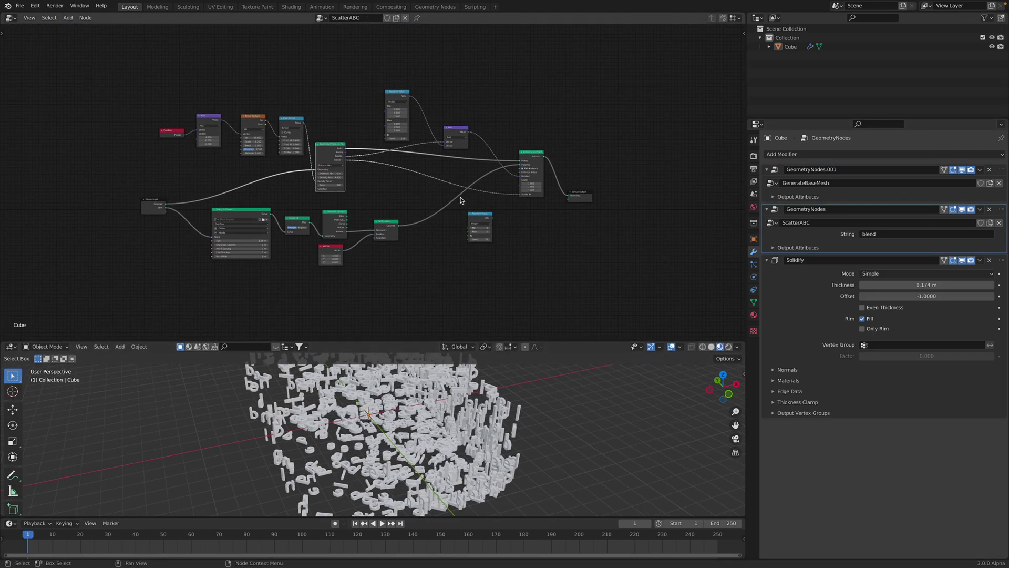
scroll(465, 193, up, 3)
scroll(468, 186, up, 3)
middle_drag(447, 191, 482, 190)
drag(549, 341, 556, 279)
mouse_move(468, 179)
middle_down()
mouse_move(472, 191)
mouse_move(475, 163)
middle_up()
scroll(475, 188, down, 2)
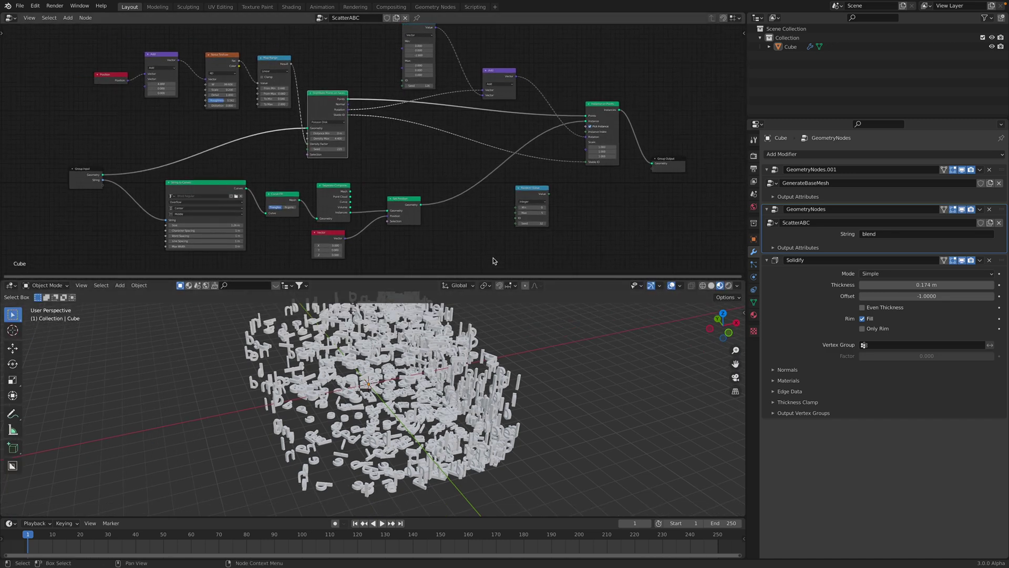
Move the Group Input node up and farther away from the String to Curves node.
scroll(299, 170, up, 3)
middle_drag(306, 160, 390, 163)
drag(129, 180, 97, 160)
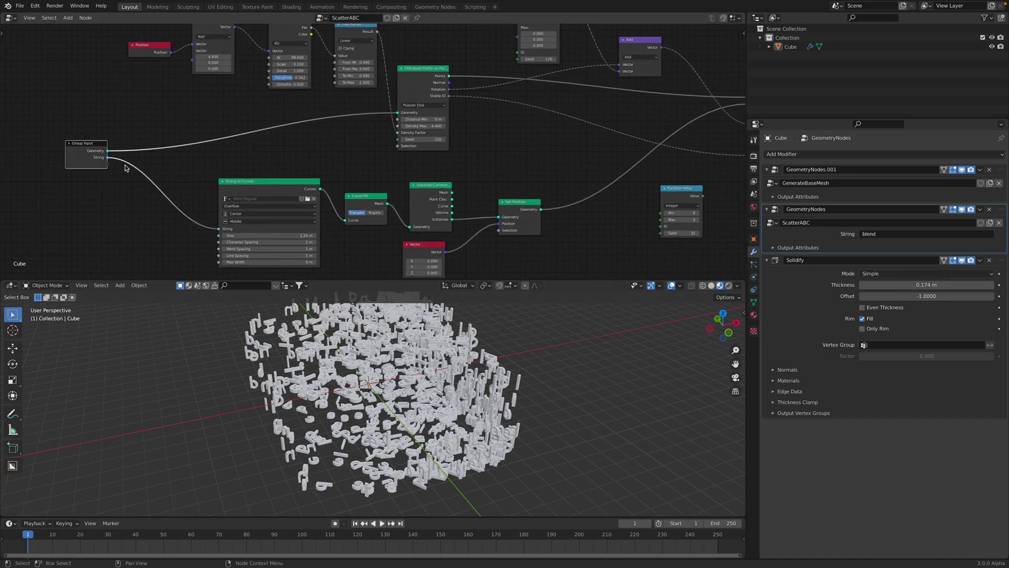
Make the node editor area taller to give the ScatterABC network more room.
middle_drag(380, 363, 422, 365)
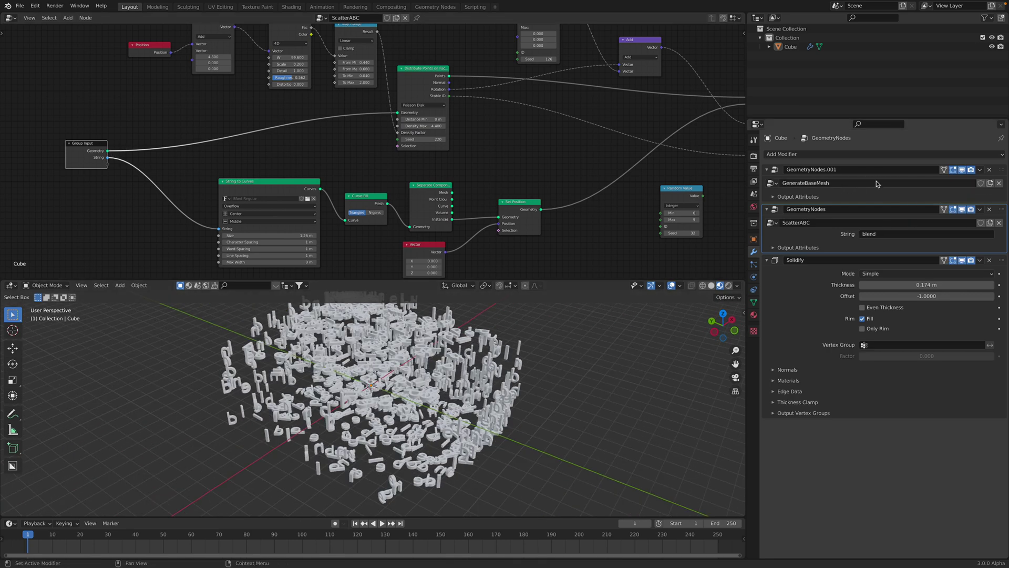
middle_drag(509, 148, 514, 191)
drag(556, 279, 559, 308)
scroll(172, 212, up, 1)
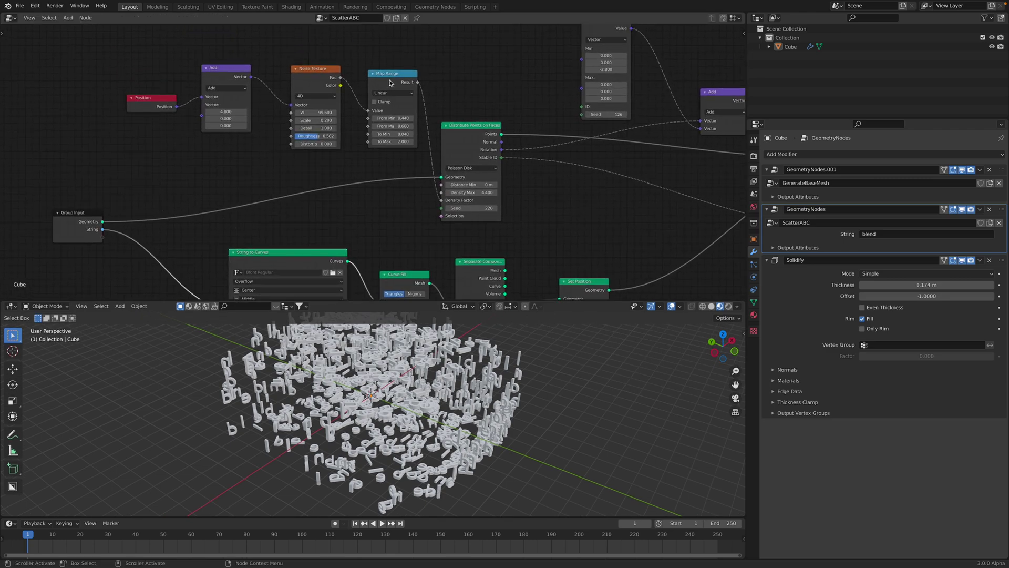
scroll(502, 135, up, 1)
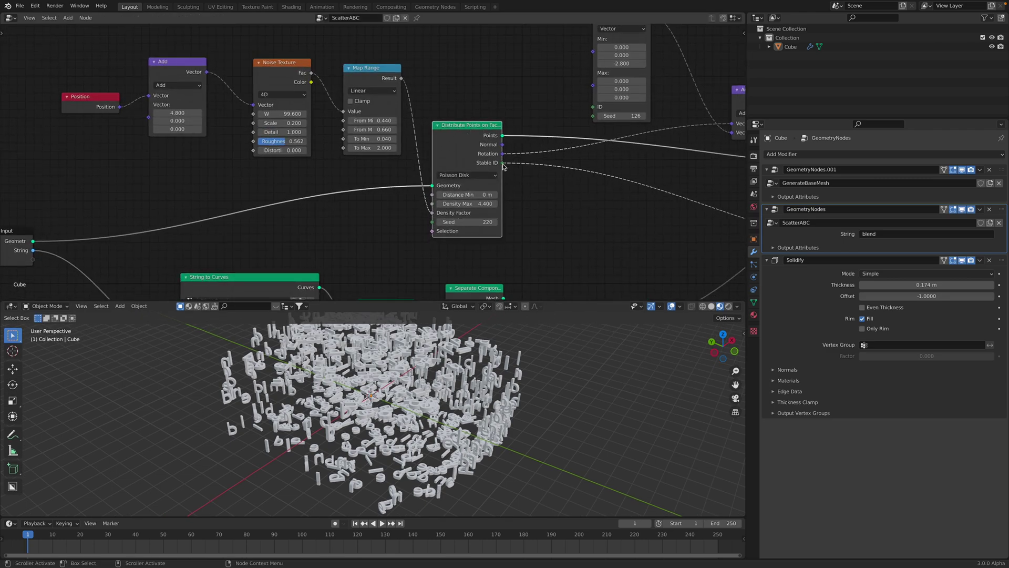
scroll(467, 135, up, 3)
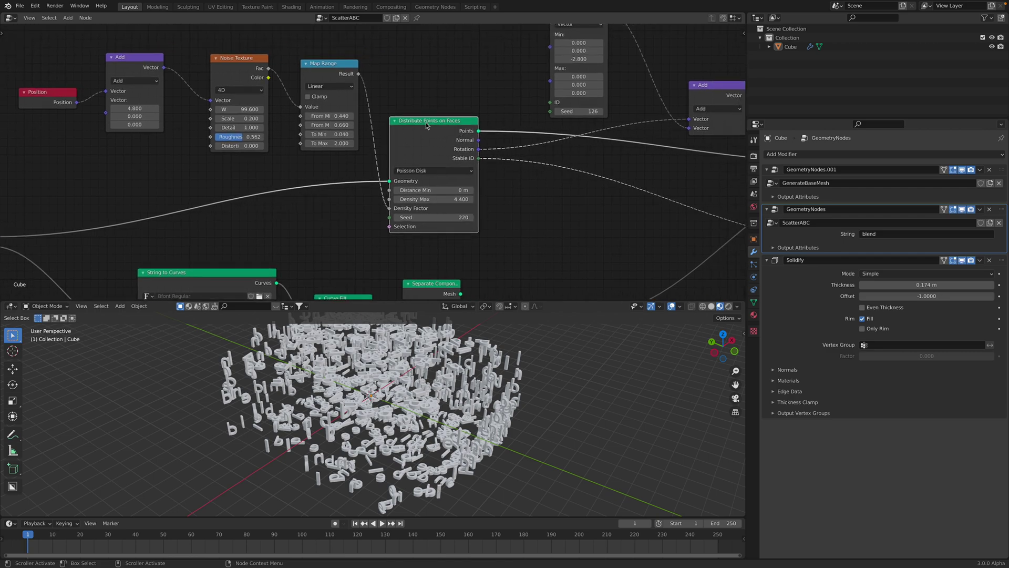
Set Density Max on the Distribute Points on Faces node to 11.2.
middle_drag(505, 153, 428, 128)
scroll(371, 131, down, 1)
middle_drag(362, 152, 386, 135)
drag(402, 180, 427, 179)
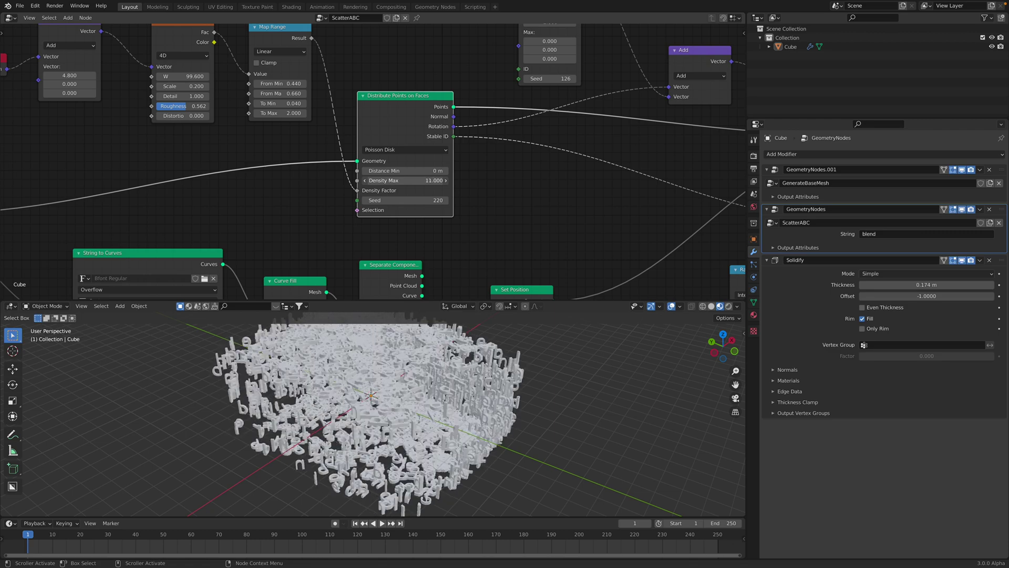
middle_drag(546, 399, 570, 376)
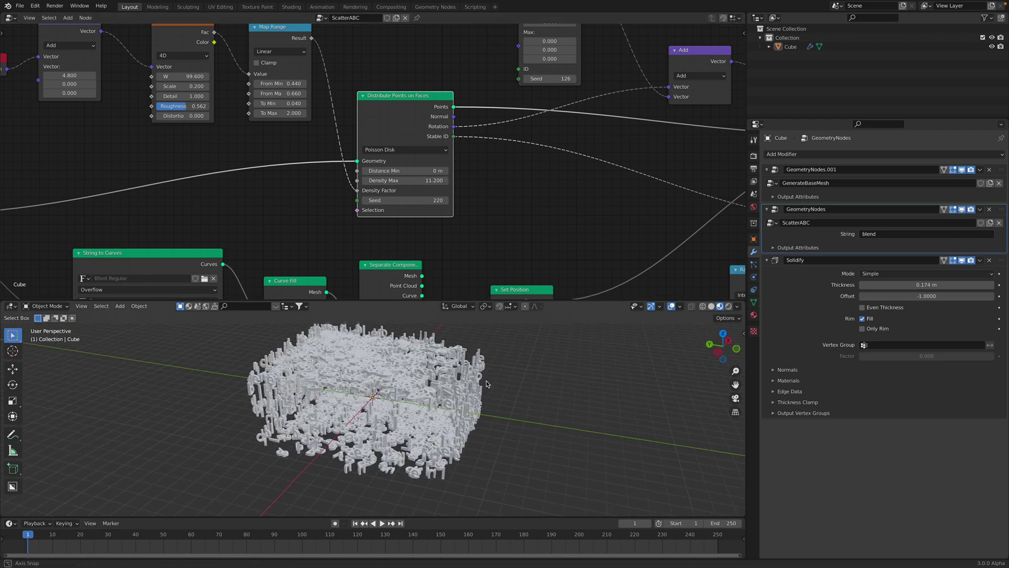
Shift the Position, Add and Noise Texture nodes farther away from the Map Range node.
middle_drag(58, 72, 208, 125)
drag(111, 111, 84, 105)
drag(208, 75, 179, 65)
drag(324, 76, 308, 70)
middle_drag(312, 85, 290, 83)
drag(289, 77, 275, 77)
drag(88, 115, 67, 106)
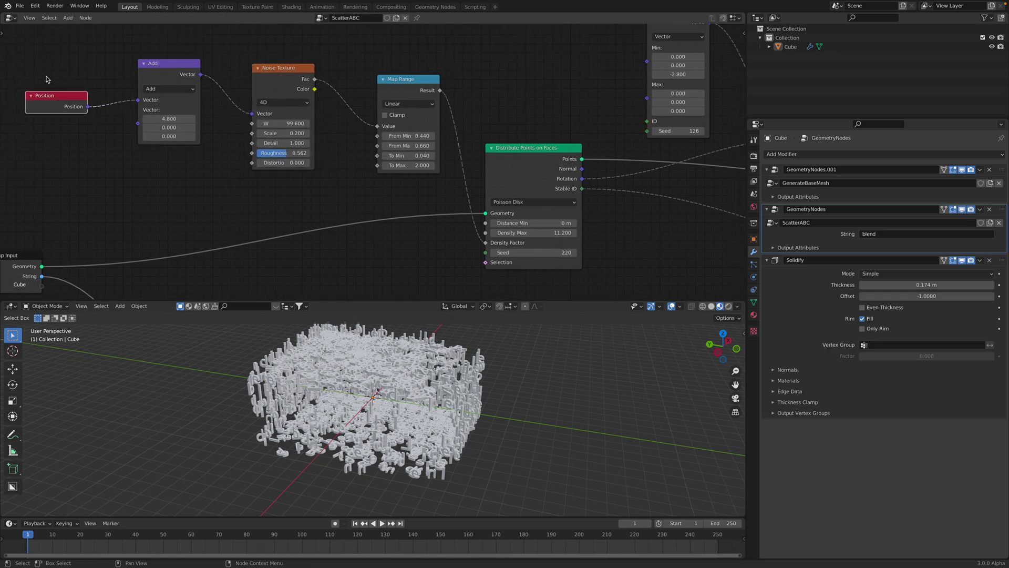
middle_drag(295, 381, 272, 360)
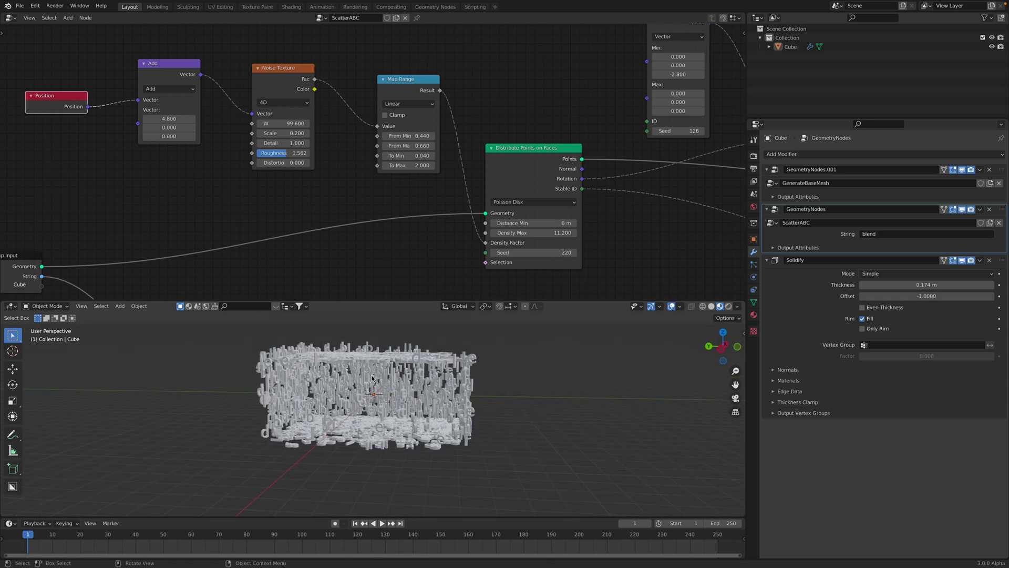
Reposition the Distribute Points on Faces node slightly closer to the Map Range node.
scroll(236, 246, down, 3)
middle_drag(236, 245, 279, 215)
middle_drag(450, 186, 443, 169)
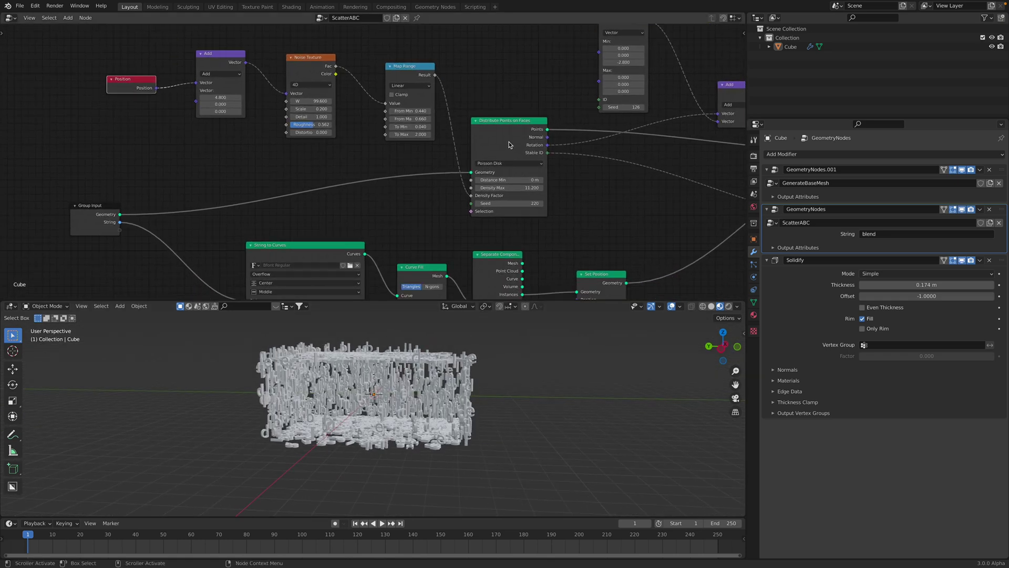
drag(515, 137, 506, 140)
middle_drag(396, 118, 329, 115)
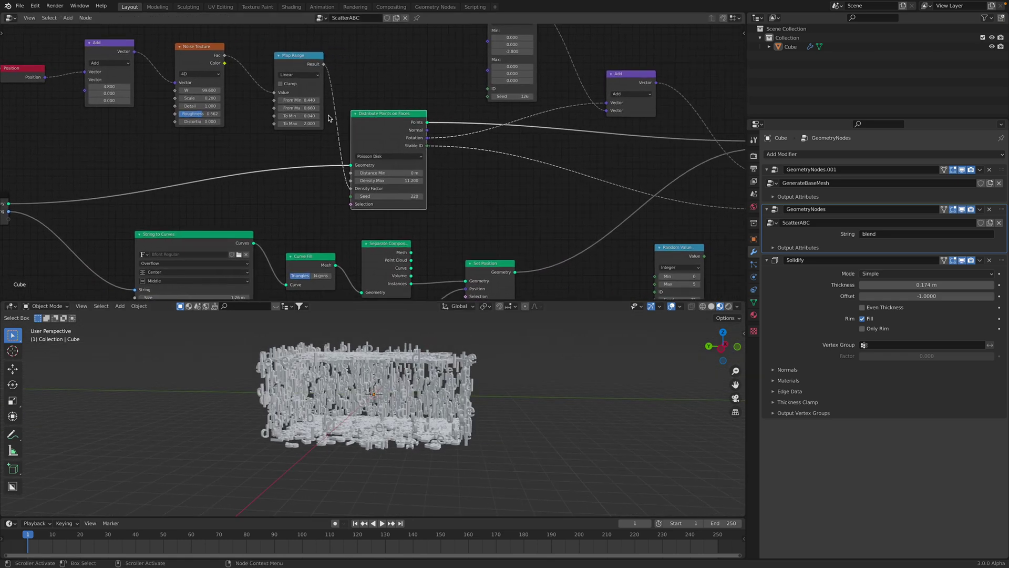
middle_drag(367, 149, 390, 154)
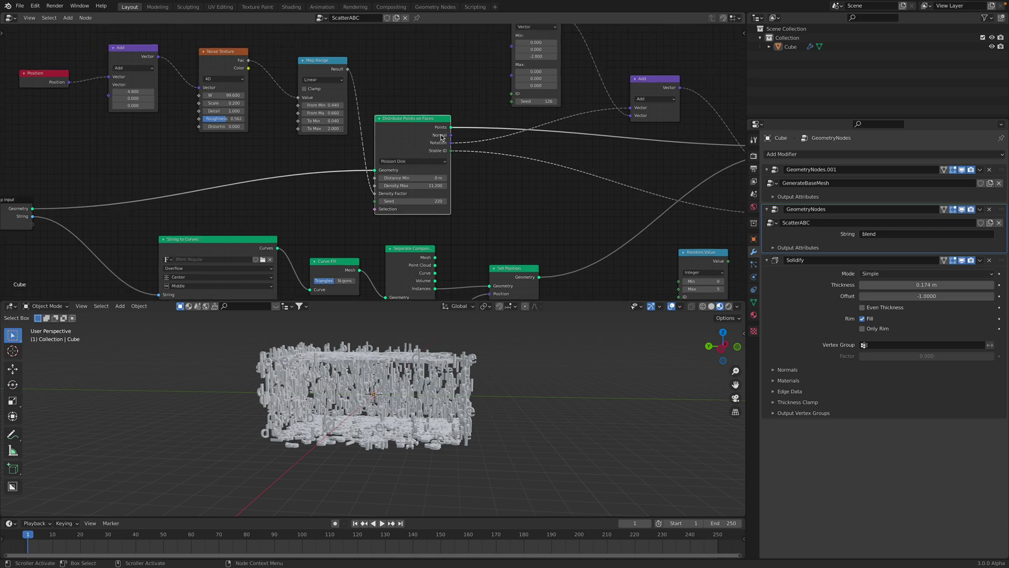
middle_drag(447, 130, 469, 143)
drag(430, 139, 436, 140)
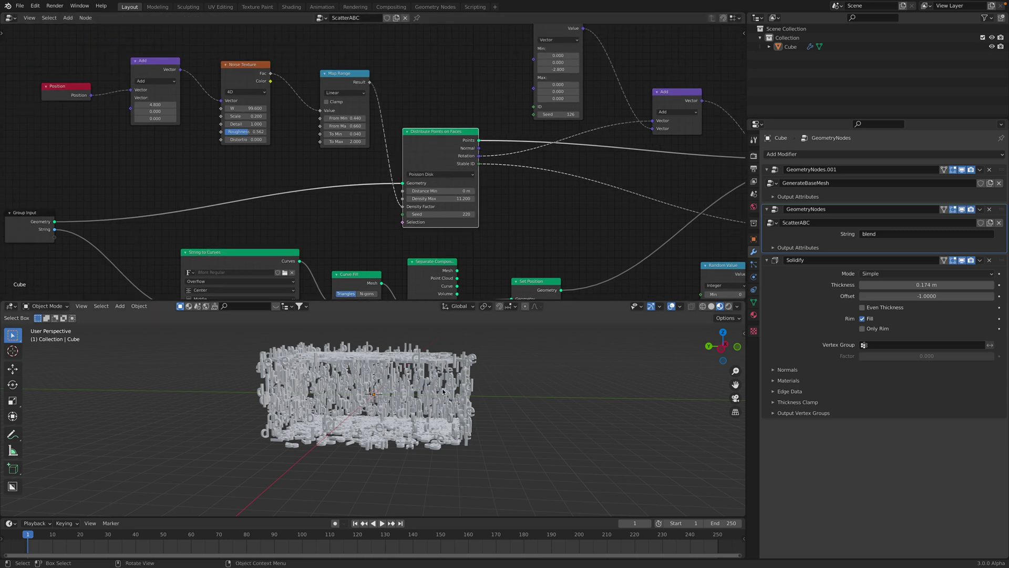
middle_drag(534, 379, 503, 402)
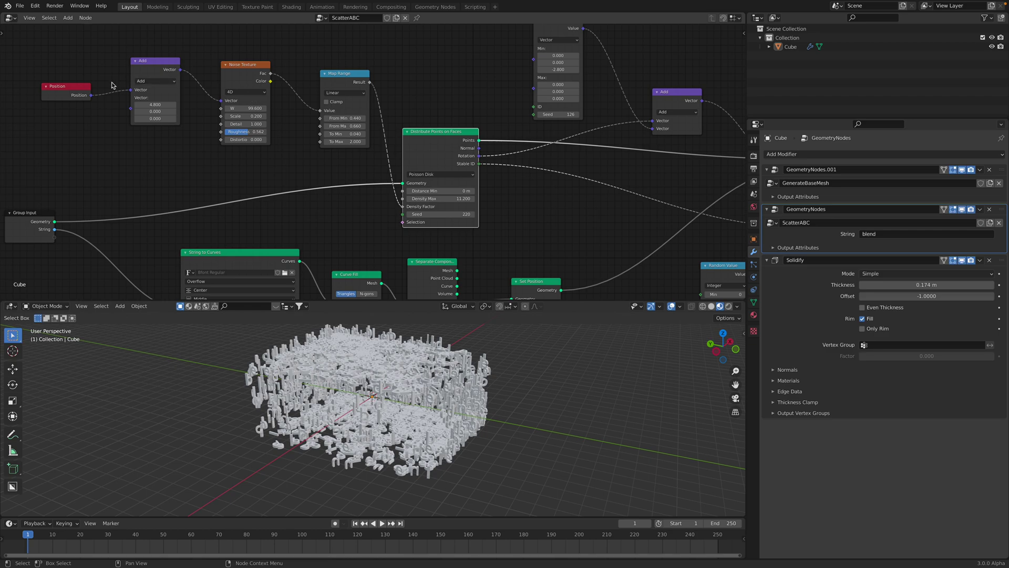
Rearrange the Position and Add nodes and set the Add node's first two vector values to 40.8 and 14.4.
drag(82, 91, 89, 101)
middle_drag(368, 400, 337, 374)
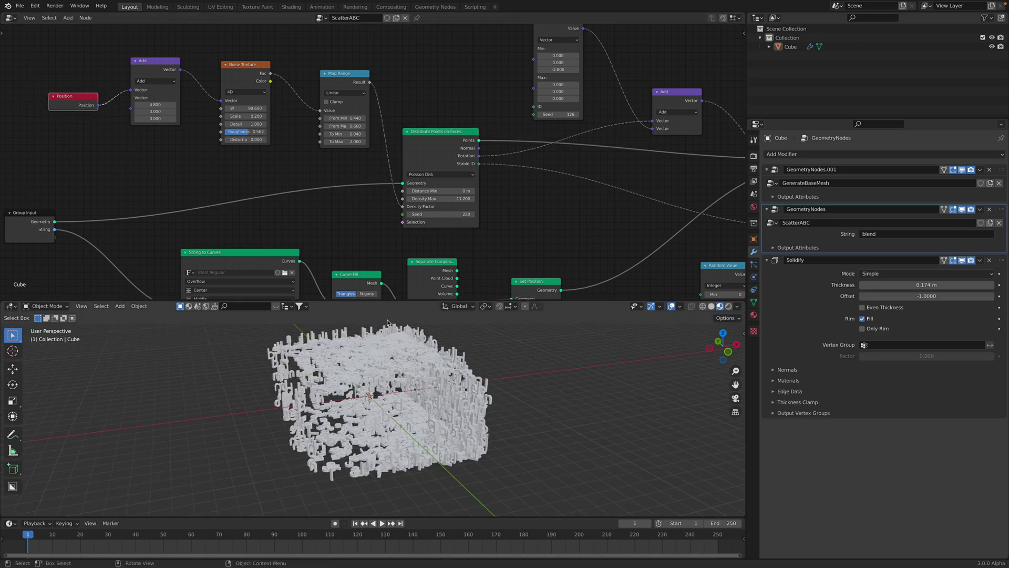
middle_drag(367, 194, 417, 196)
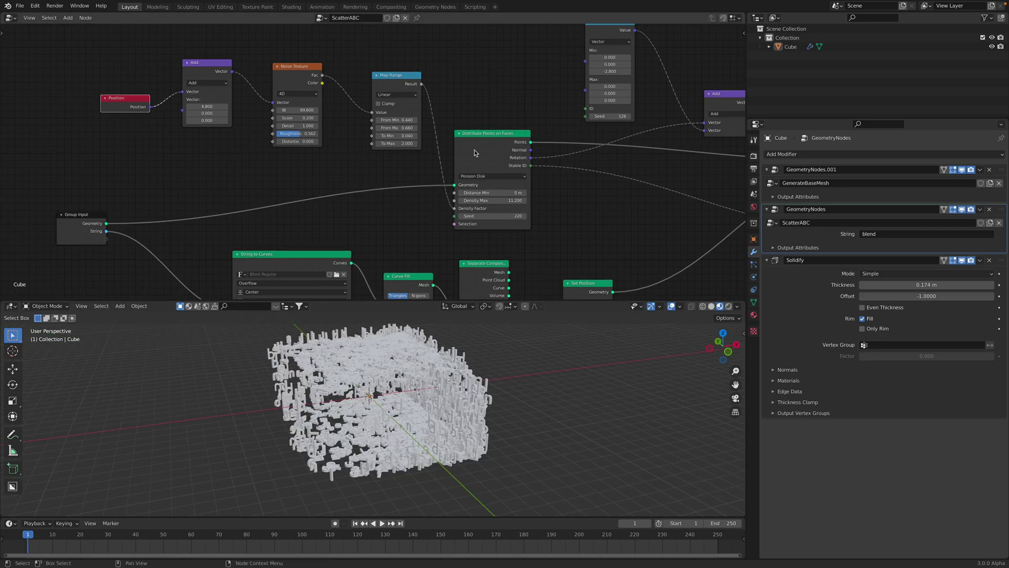
scroll(365, 181, down, 2)
middle_drag(358, 180, 328, 154)
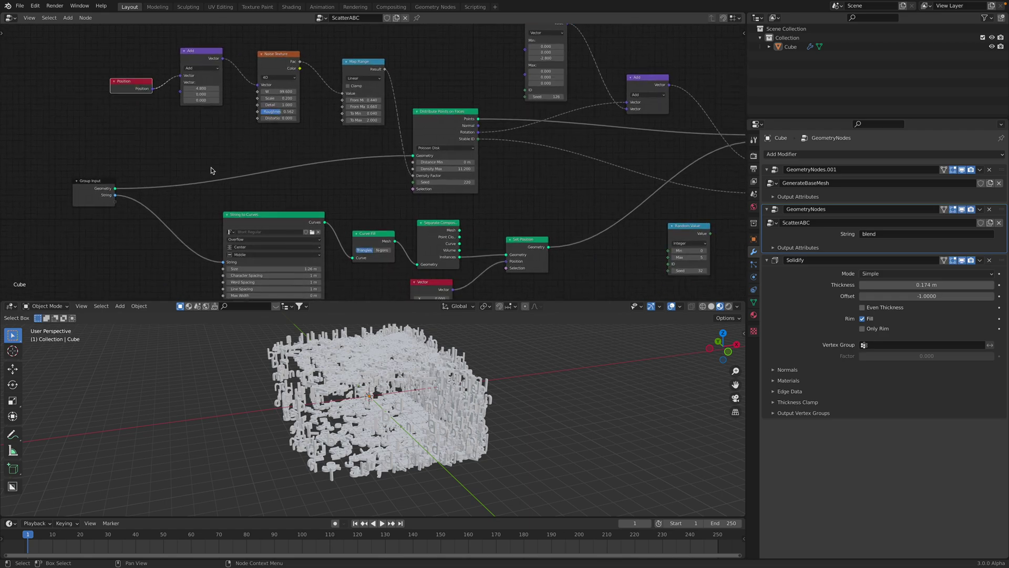
middle_drag(430, 368, 392, 358)
middle_drag(418, 160, 475, 195)
scroll(477, 188, up, 4)
drag(201, 97, 179, 99)
drag(276, 61, 244, 79)
drag(251, 121, 287, 129)
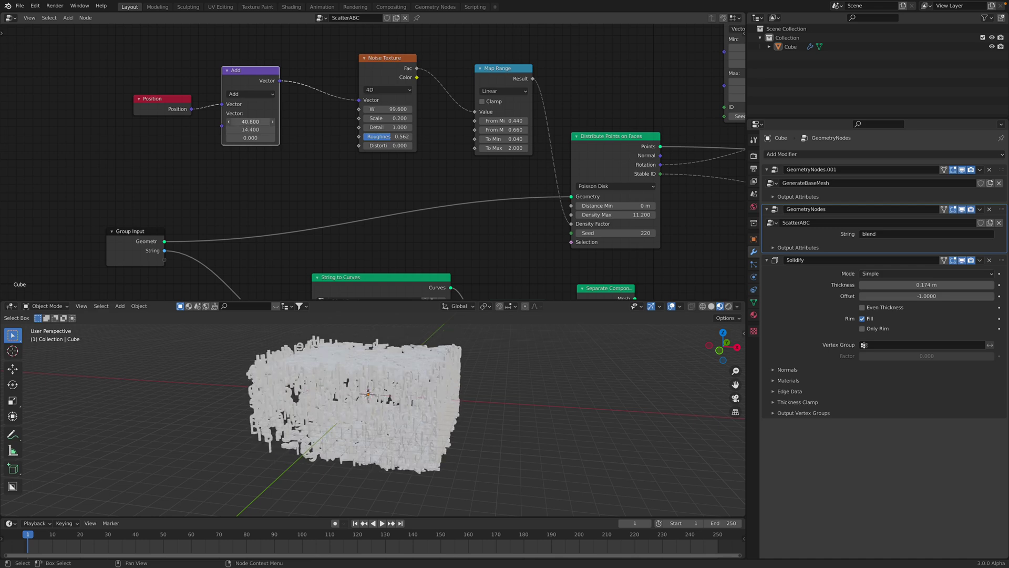
Move the Noise Texture node closer to the Add node and set its W value to 101.
drag(388, 71, 368, 72)
mouse_move(368, 110)
mouse_down()
mouse_move(352, 110)
mouse_move(371, 110)
mouse_up()
middle_drag(371, 76, 252, 66)
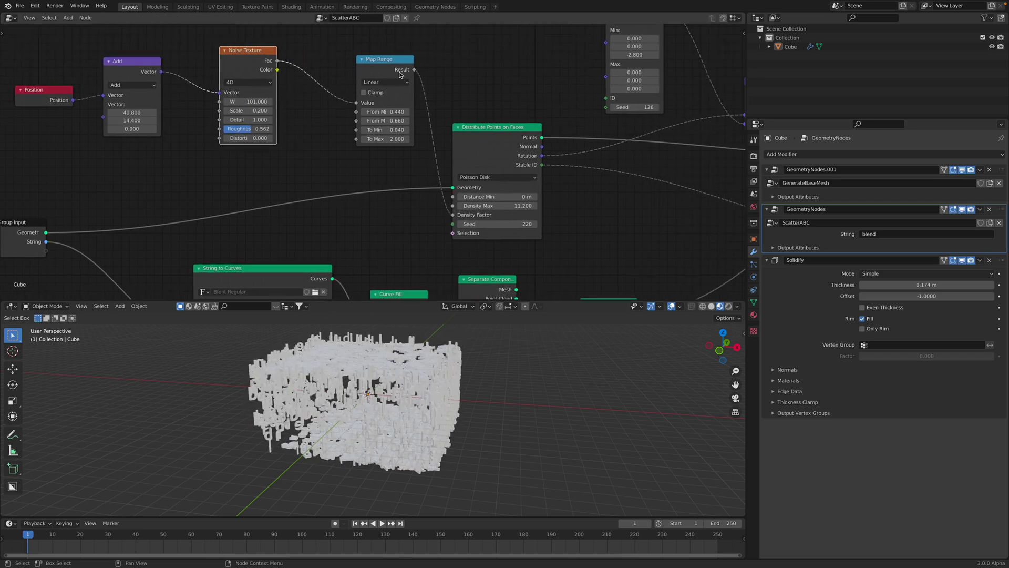
Move the Map Range and Noise Texture nodes closer to the Add node and slightly lower.
drag(401, 74, 383, 74)
middle_drag(343, 81, 382, 100)
scroll(381, 99, up, 2)
drag(262, 80, 248, 84)
middle_drag(260, 94, 310, 104)
scroll(310, 104, up, 2)
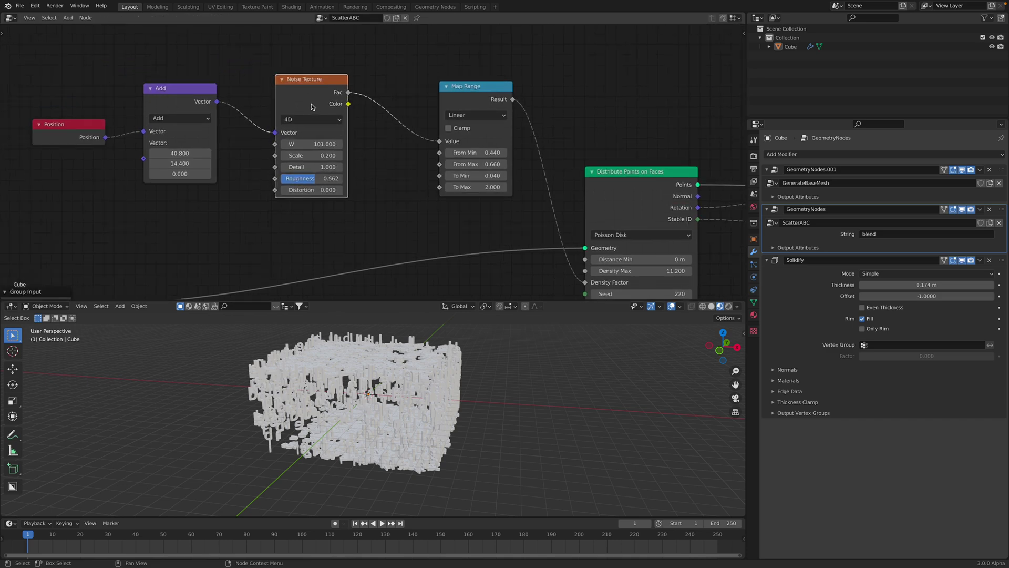
middle_drag(420, 376, 367, 389)
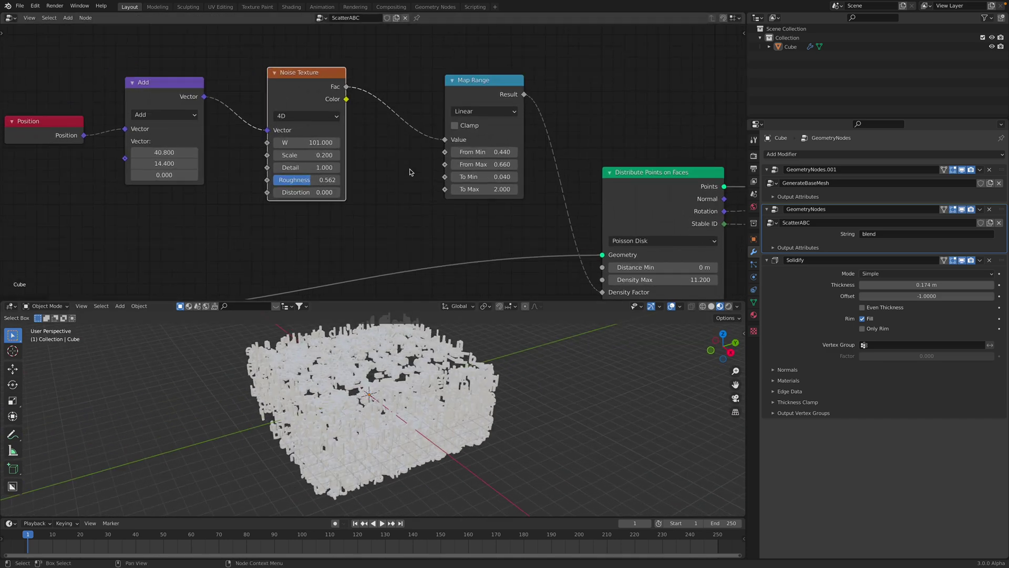
drag(472, 83, 454, 80)
middle_drag(524, 176, 460, 144)
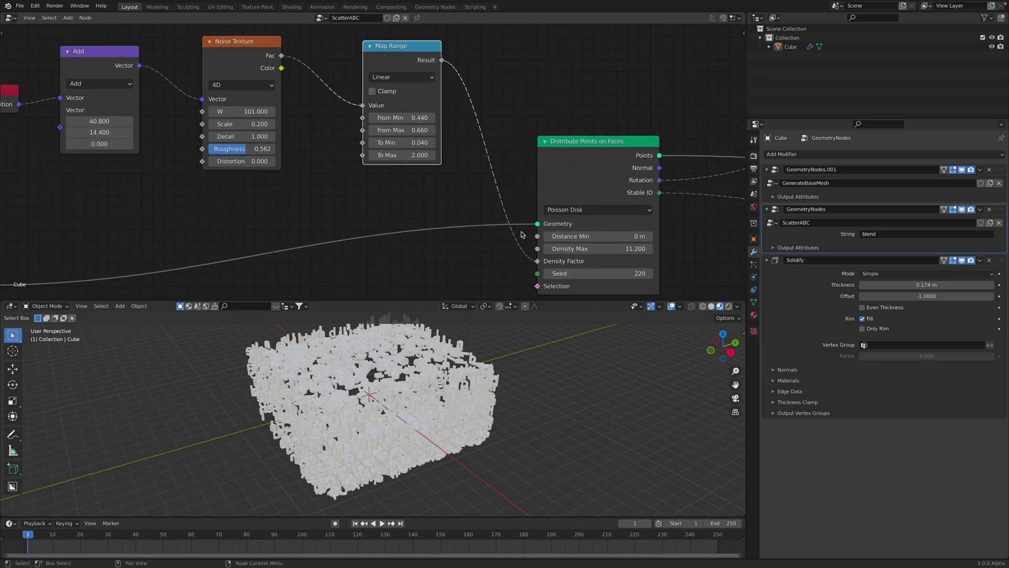
scroll(522, 234, down, 1)
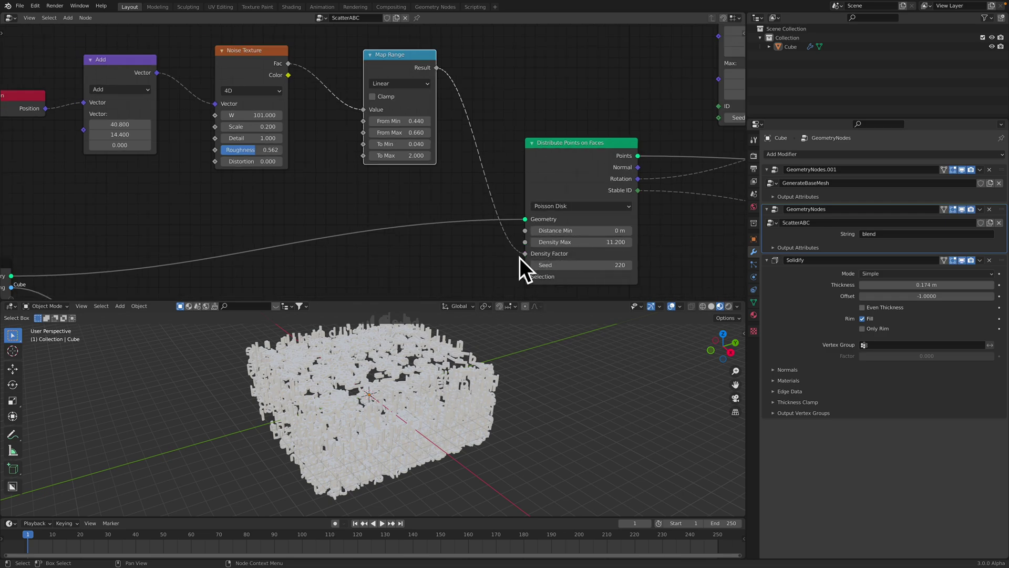
drag(403, 71, 389, 81)
drag(261, 65, 258, 74)
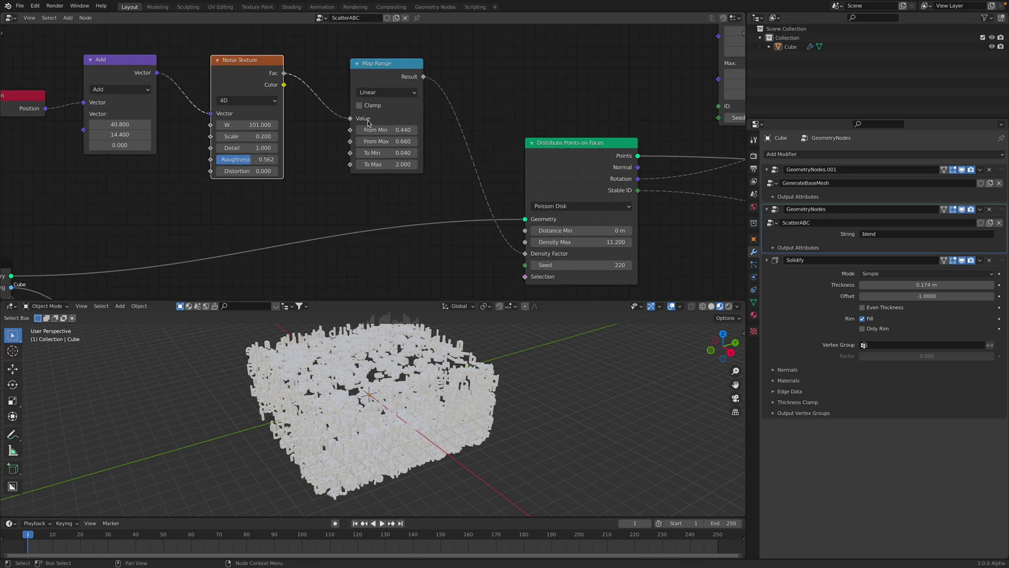
Set the Map Range node's From Min to 0.48, From Max to 0.68 and To Min to 0.06.
mouse_move(387, 130)
mouse_down()
mouse_move(397, 130)
mouse_move(391, 141)
mouse_up()
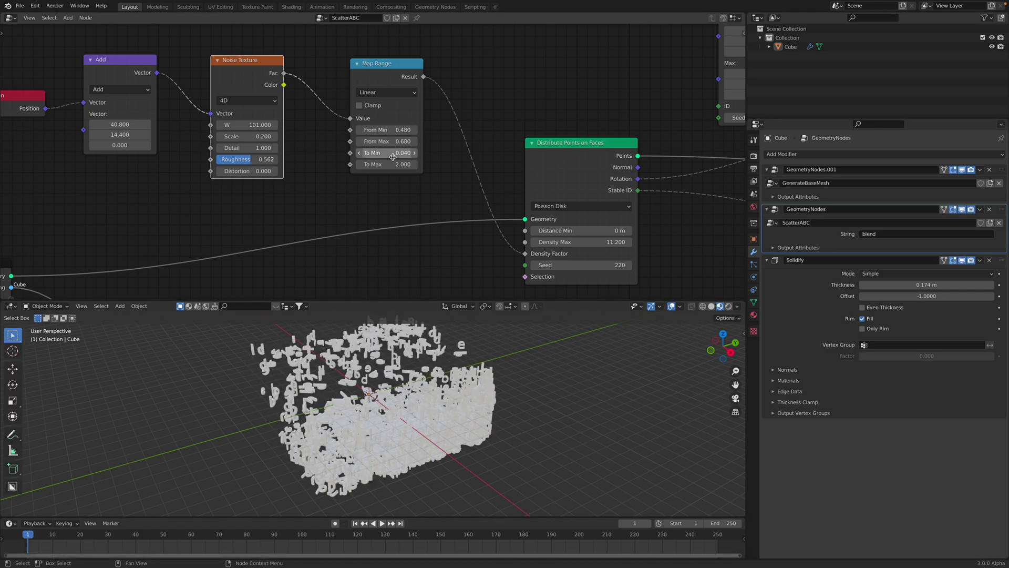
drag(393, 157, 394, 157)
mouse_move(465, 374)
middle_down()
mouse_move(421, 355)
mouse_move(359, 351)
mouse_move(376, 352)
mouse_move(353, 239)
mouse_move(304, 196)
middle_up()
mouse_move(401, 400)
middle_down()
mouse_move(367, 379)
mouse_move(238, 367)
mouse_move(247, 368)
middle_up()
middle_drag(405, 173, 326, 167)
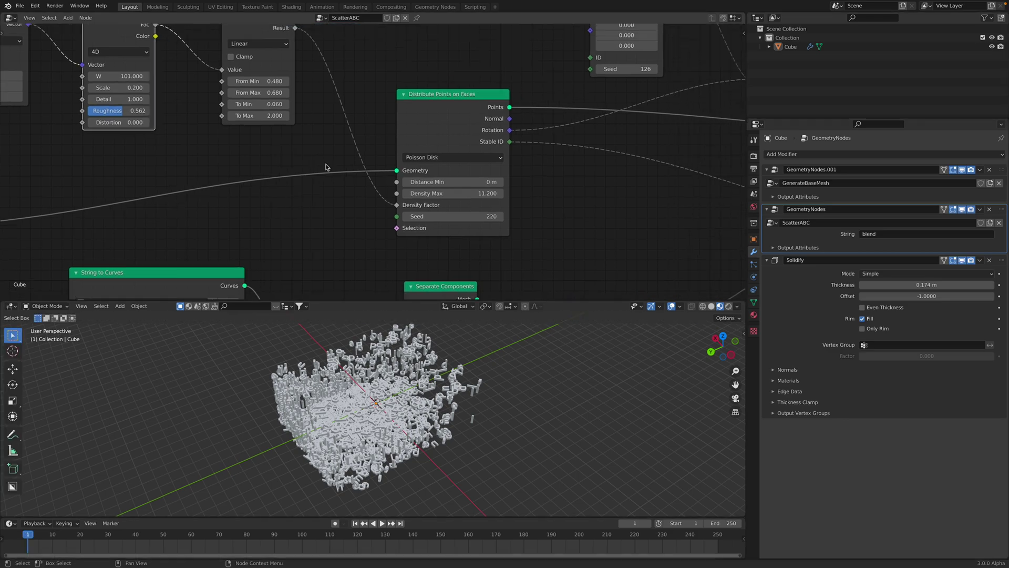
Move the Distribute Points on Faces node nearer to the Map Range node.
drag(451, 117, 425, 107)
middle_drag(407, 362, 364, 350)
middle_drag(416, 163, 349, 157)
scroll(401, 154, down, 1)
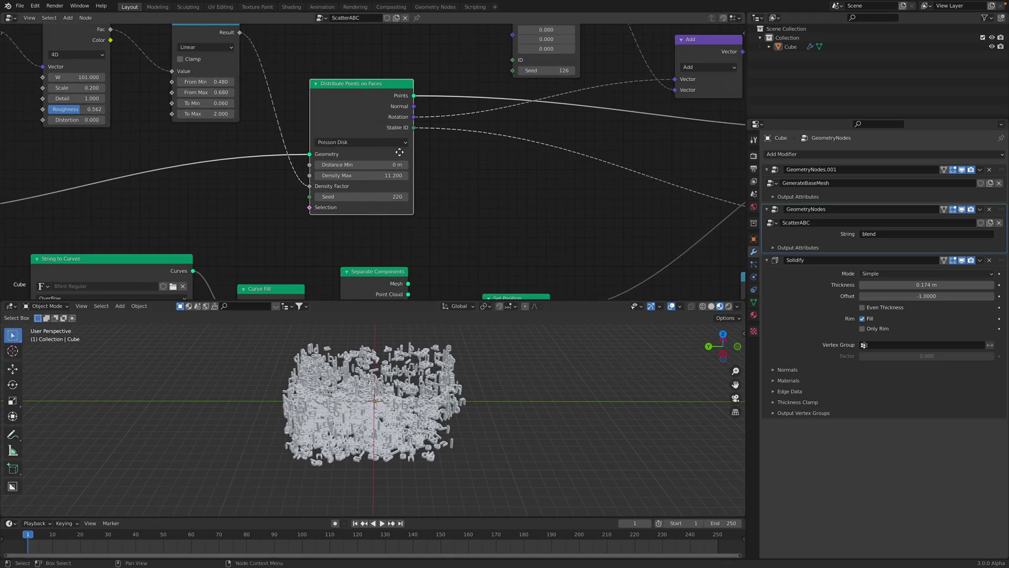
scroll(400, 154, down, 1)
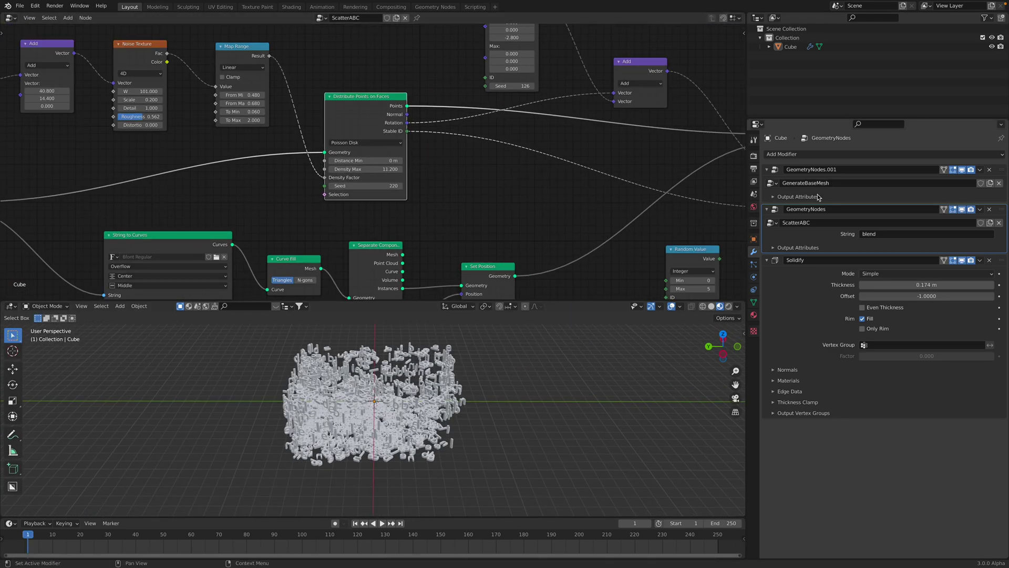
Enlarge the node editor area further and shift the Instance on Points node slightly away from the Group Output.
middle_drag(477, 186, 493, 150)
middle_drag(435, 161, 443, 131)
scroll(342, 189, down, 1)
middle_drag(314, 167, 205, 190)
middle_drag(395, 162, 359, 200)
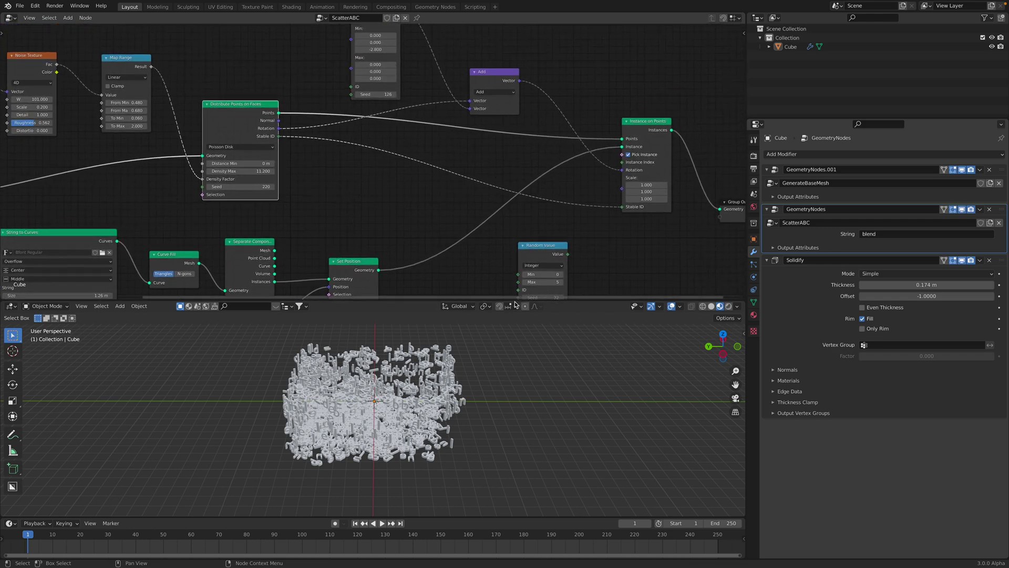
drag(514, 302, 514, 334)
scroll(457, 207, up, 2)
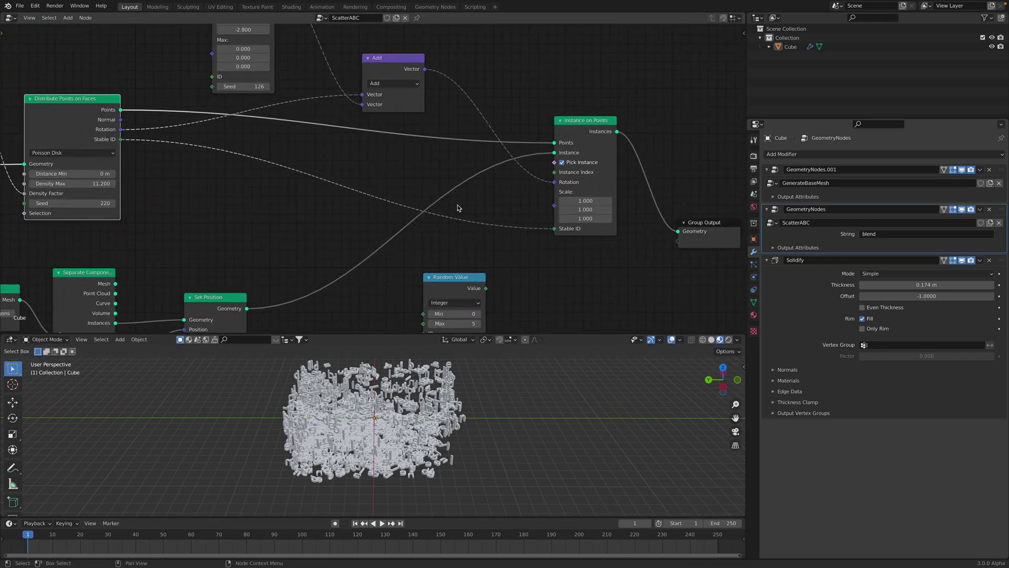
drag(582, 124, 570, 125)
Nudge the String to Curves node and set the ScatterABC modifier's String to "abc".
middle_drag(410, 226, 652, 140)
middle_drag(258, 208, 350, 196)
scroll(196, 190, up, 1)
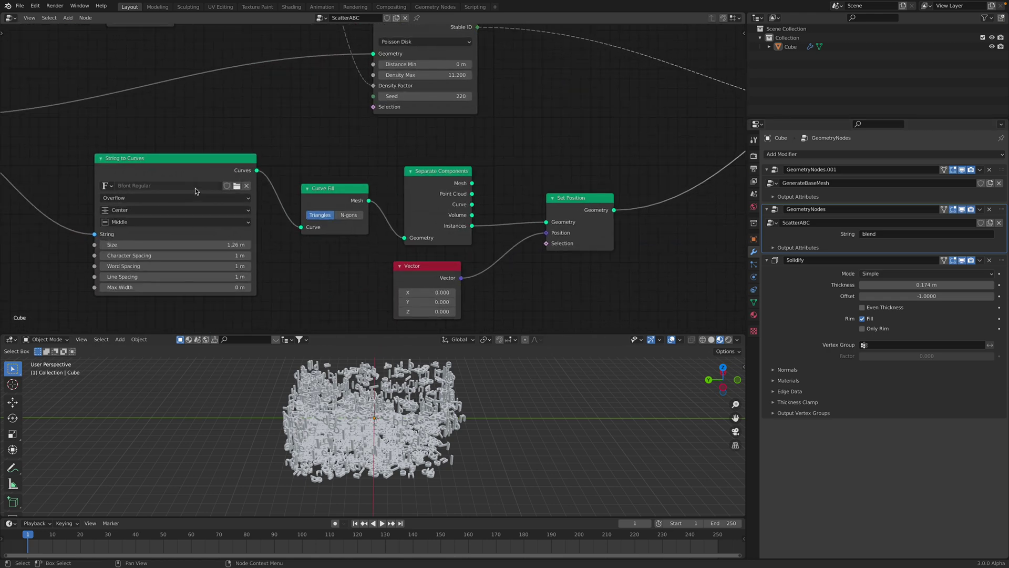
scroll(196, 191, up, 1)
middle_drag(196, 191, 352, 186)
drag(343, 159, 339, 154)
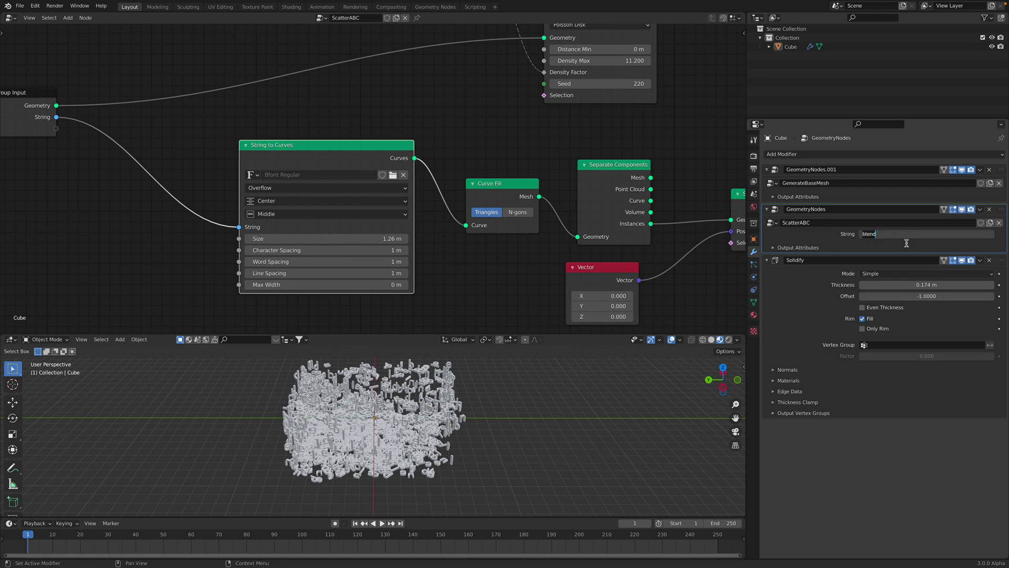
key(Return)
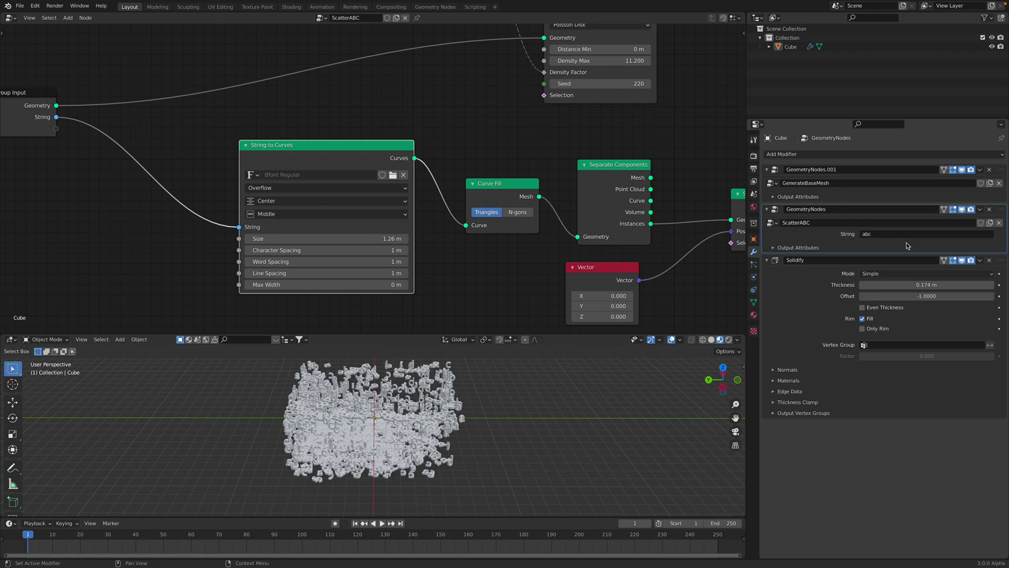
middle_drag(486, 407, 516, 414)
Move the String to Curves node higher and set its Size to 2 m.
drag(286, 146, 272, 127)
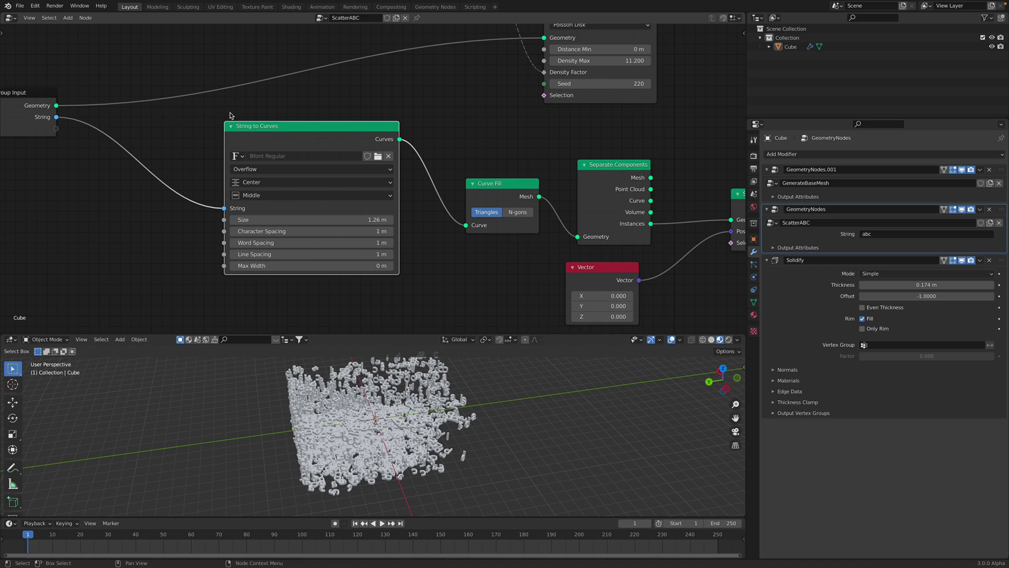
drag(347, 158, 350, 163)
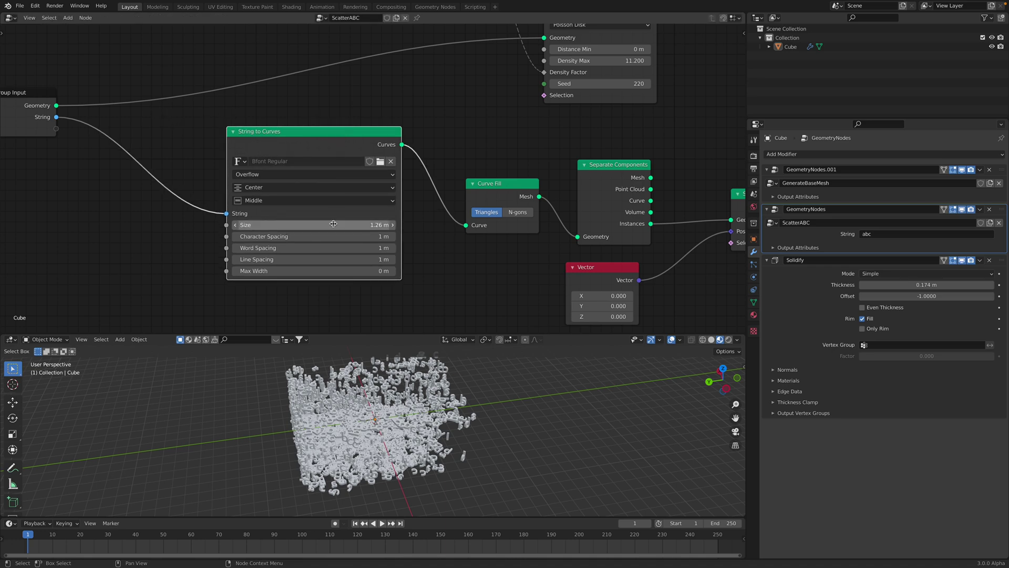
click(342, 227)
text(2)
key(Return)
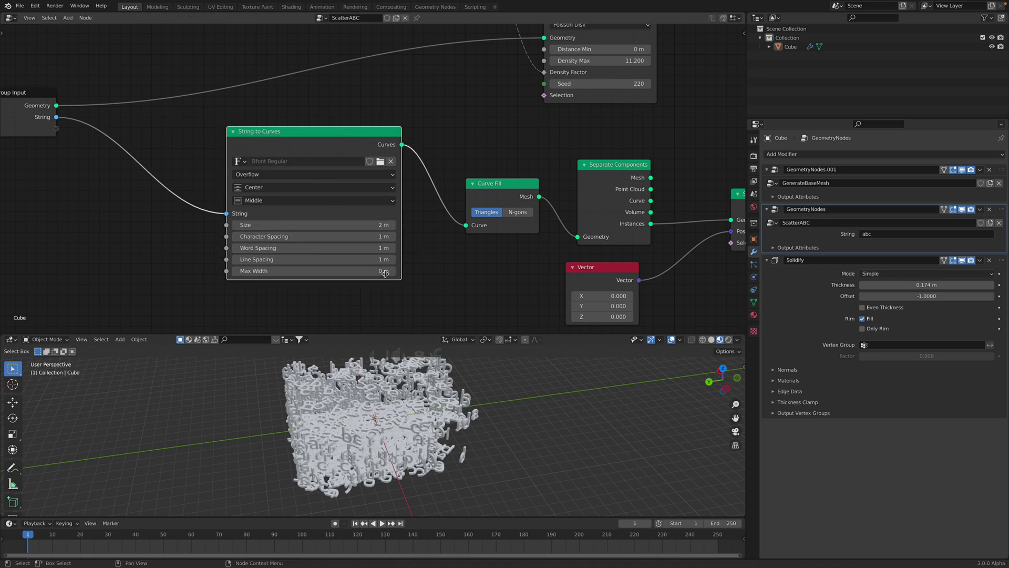
Save the file and shift the Curve Fill and Separate Components nodes closer to the String to Curves node.
middle_drag(399, 399, 446, 344)
key(ctrl+s)
middle_drag(499, 207, 424, 217)
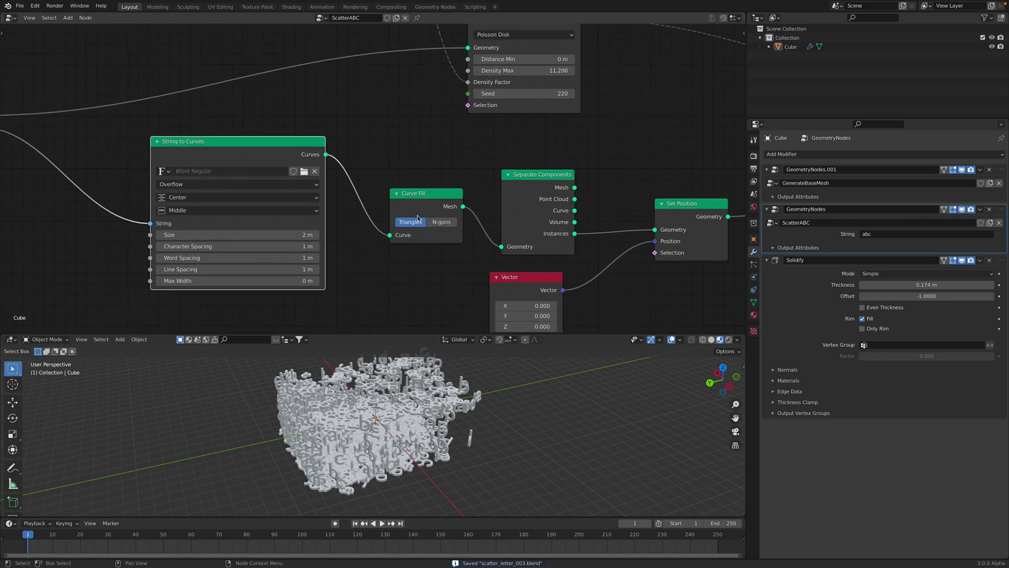
drag(423, 204, 387, 188)
middle_drag(469, 191, 339, 174)
drag(393, 189, 357, 173)
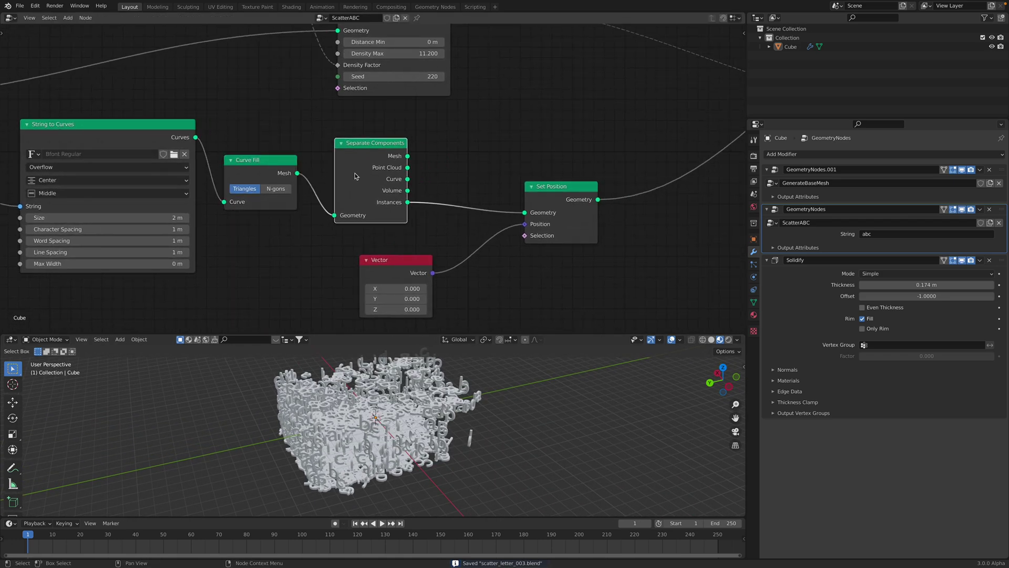
Move the Set Position and Vector nodes closer to the Separate Components node.
middle_drag(530, 199, 392, 184)
drag(400, 179, 384, 176)
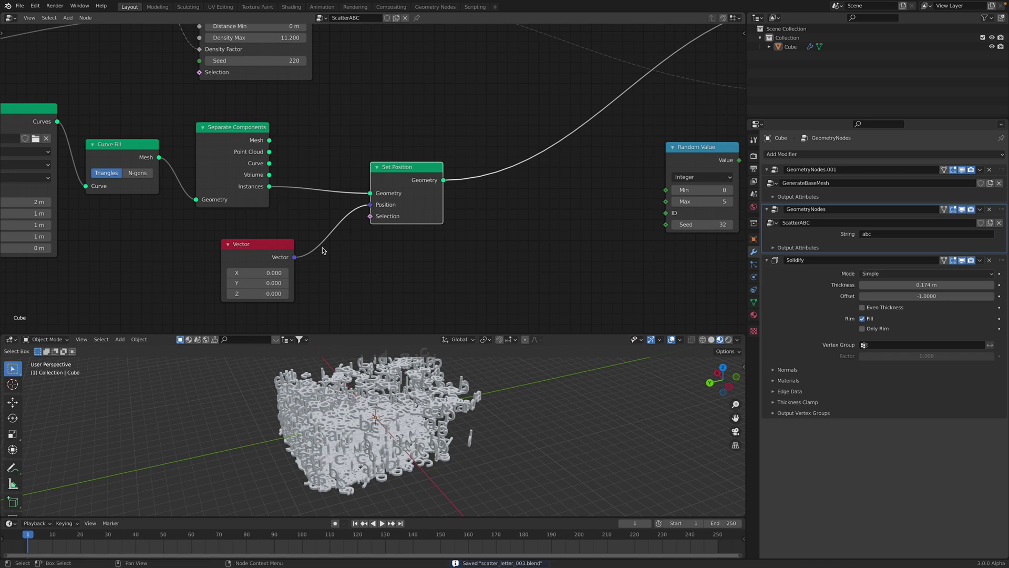
drag(281, 239, 269, 238)
drag(379, 209, 357, 207)
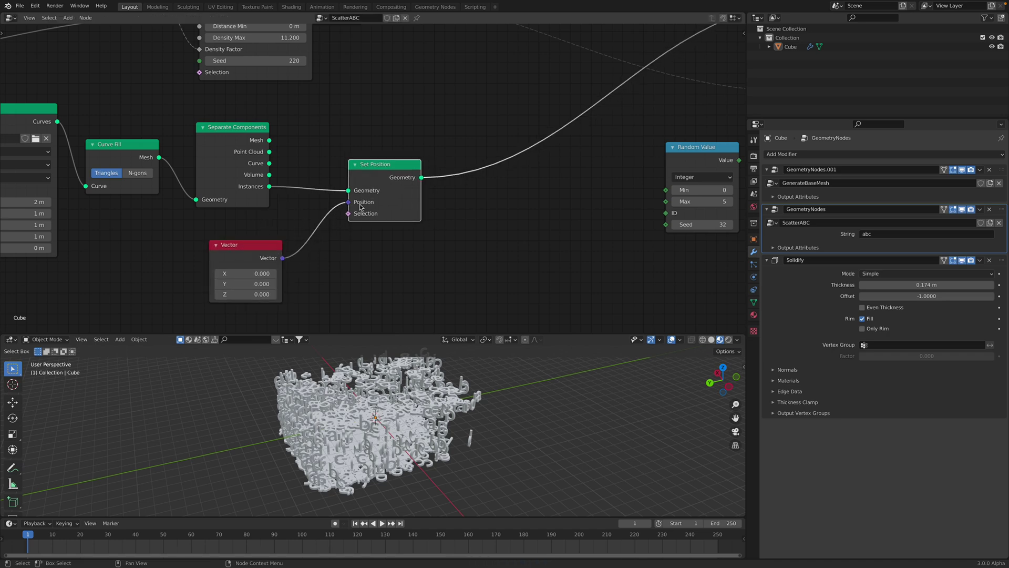
drag(251, 247, 240, 240)
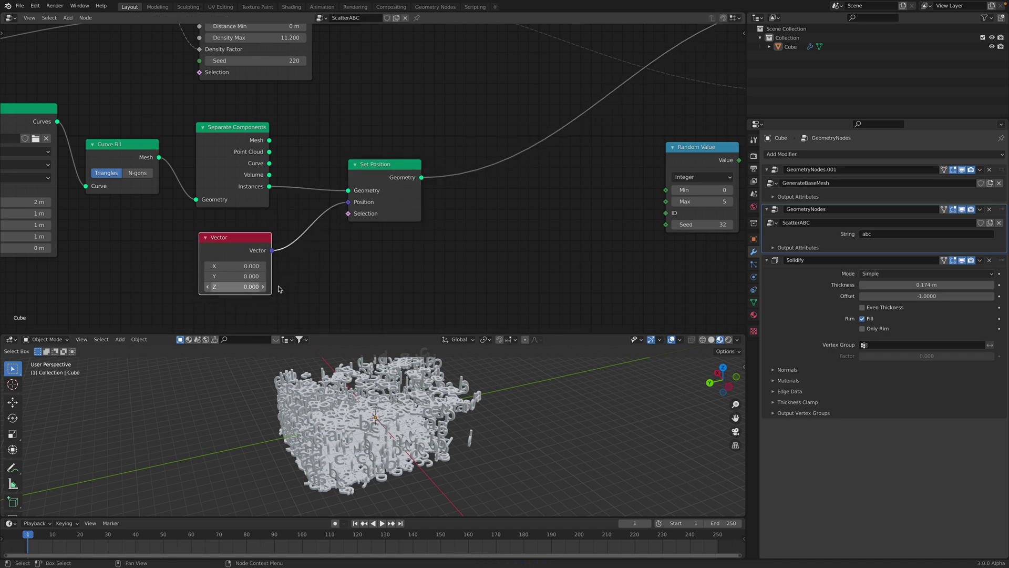
Nudge the Instance on Points node and switch its Pick Instance option off and back on.
middle_drag(413, 189, 325, 214)
drag(297, 196, 304, 196)
middle_drag(453, 138, 253, 236)
drag(513, 137, 511, 130)
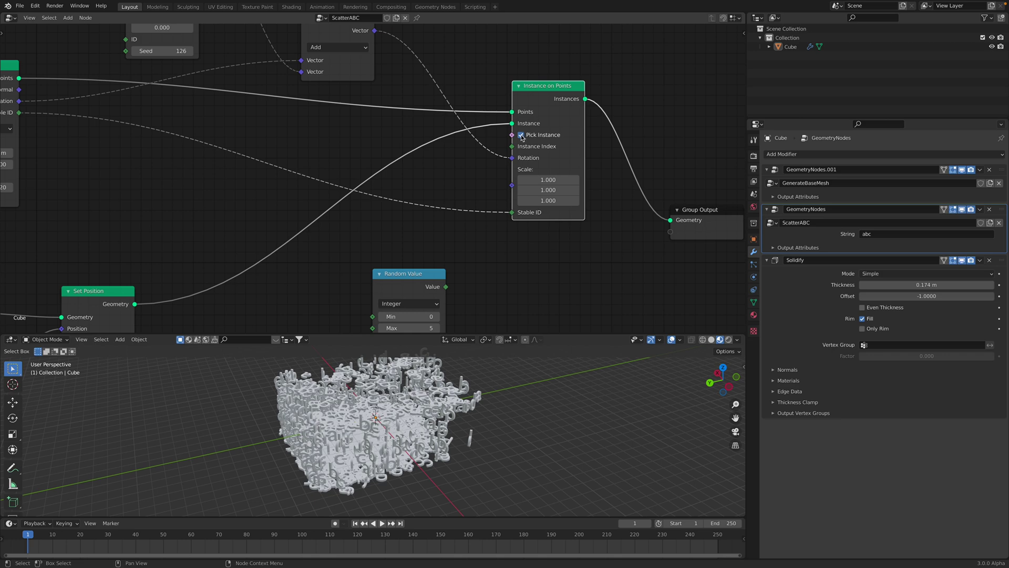
click(521, 135)
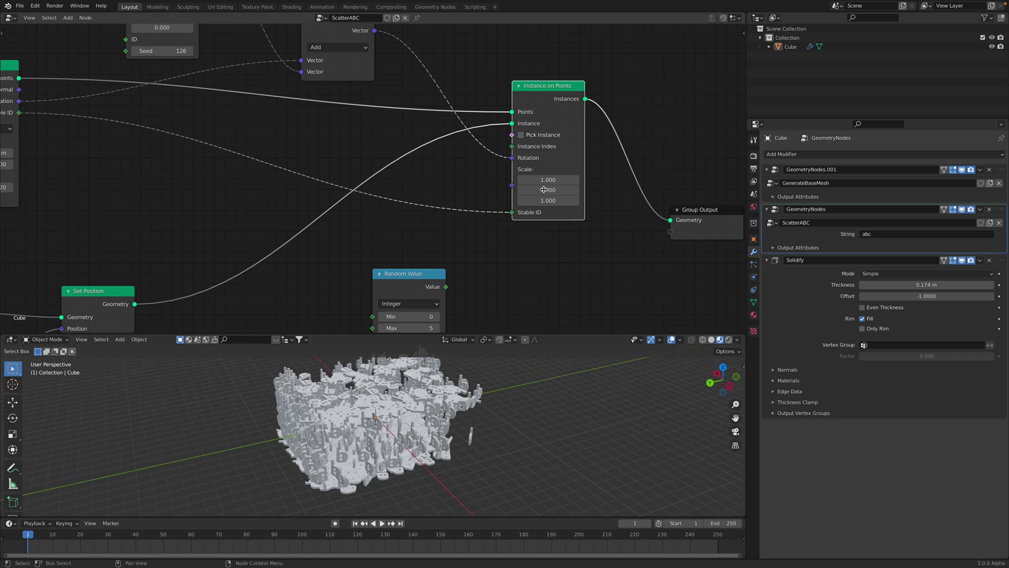
click(522, 136)
Move the integer Random Value node nearer, connect it to Instance Index on Instance on Points, and set Max to 0.
drag(428, 280, 430, 242)
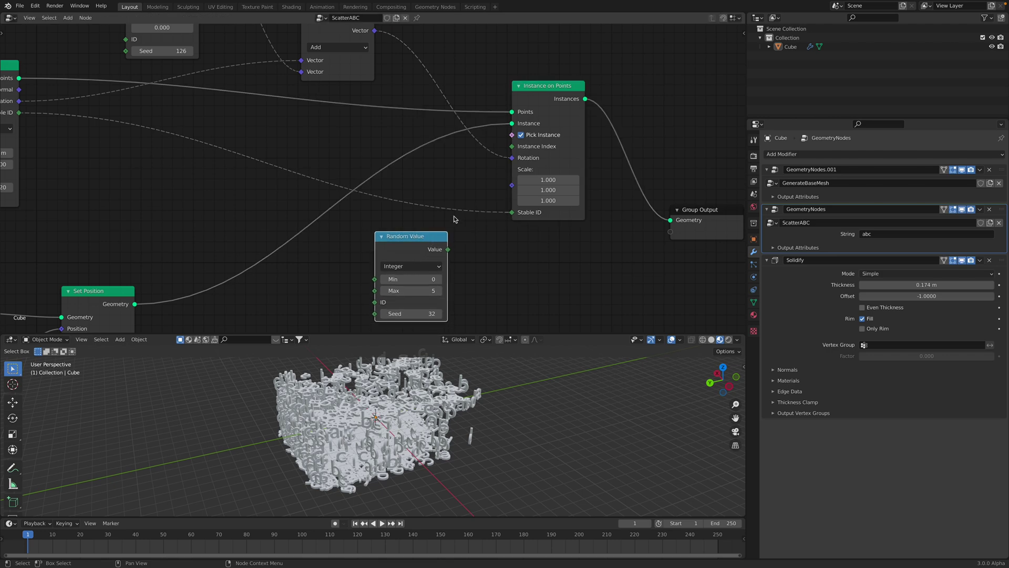
mouse_move(456, 218)
middle_down()
mouse_move(414, 226)
mouse_move(457, 223)
middle_up()
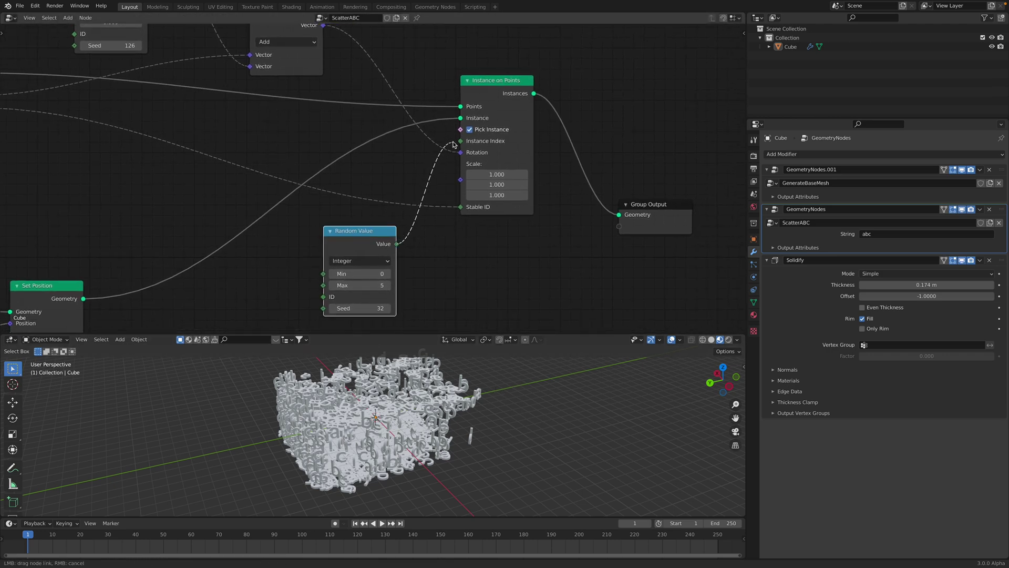
drag(458, 143, 461, 141)
text(0)
key(Return)
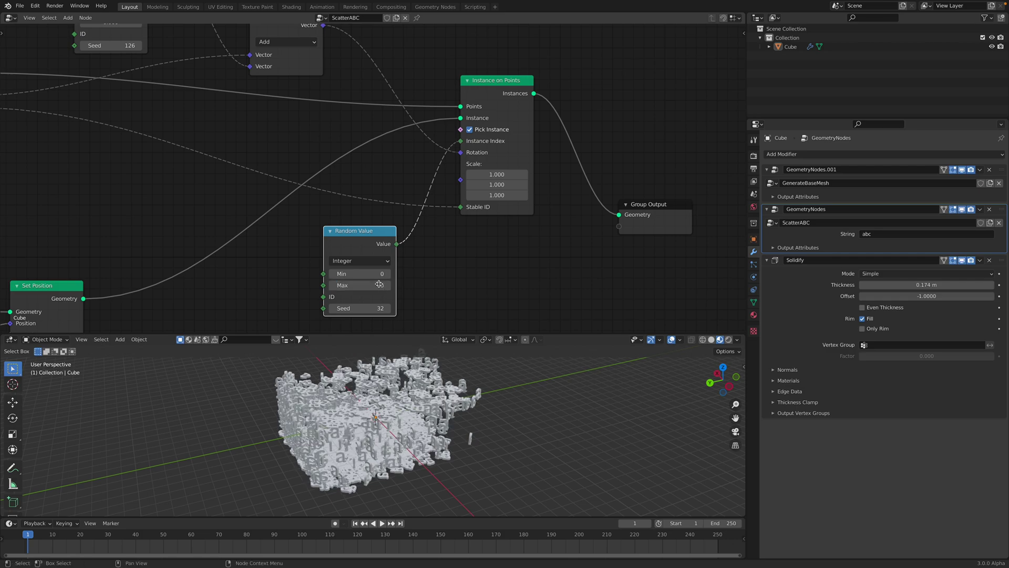
Enlarge the 3D viewport area to inspect the scattered letters while keeping the Random Value node in view.
middle_drag(368, 404, 436, 439)
scroll(432, 437, up, 3)
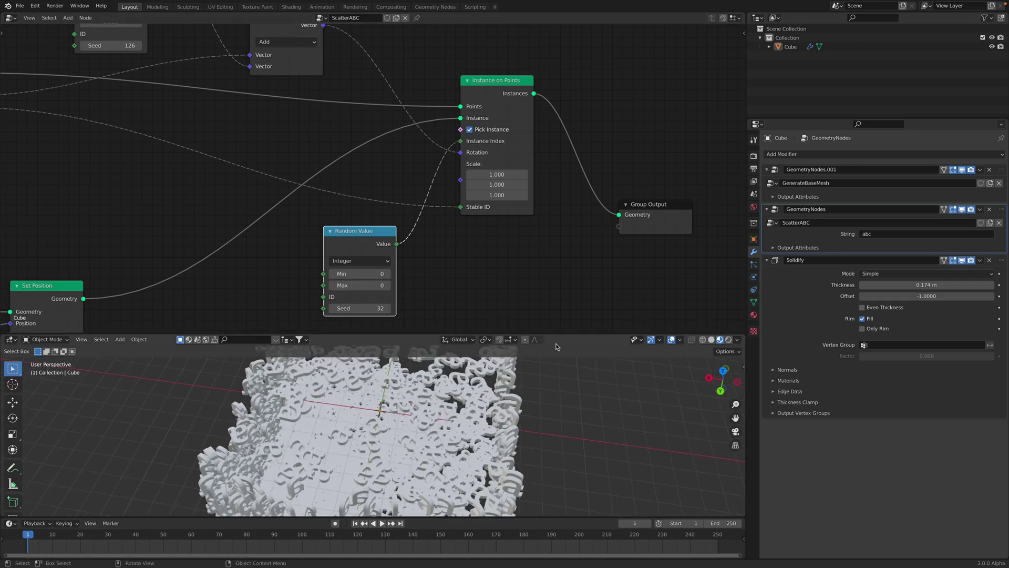
drag(556, 333, 537, 202)
middle_drag(358, 318, 355, 350)
middle_drag(445, 137, 445, 57)
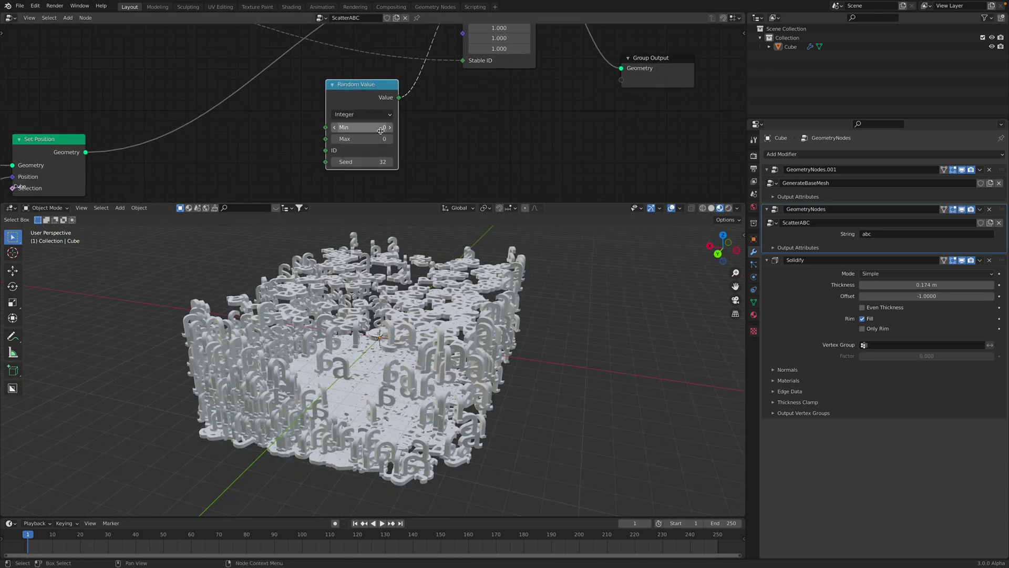
Set both Min and Max of the integer Random Value node to 1, and then both to 2.
drag(382, 128, 384, 138)
text(1)
key(Return)
middle_drag(459, 333, 366, 319)
key(Return)
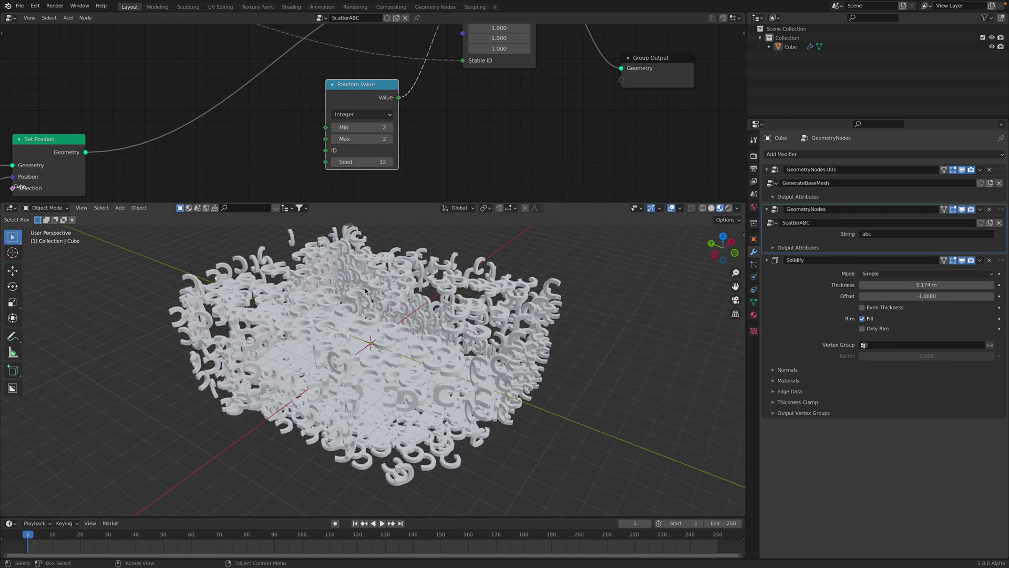
Disconnect the Random Value node from the Instance Index input of Instance on Points and save the file.
middle_drag(455, 152, 418, 245)
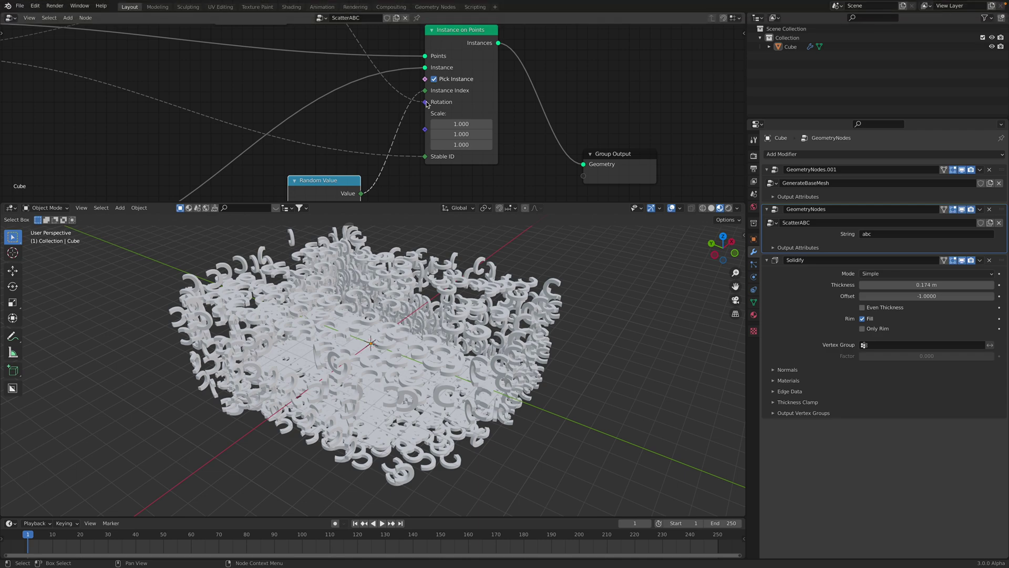
drag(425, 89, 374, 117)
middle_drag(473, 126, 425, 122)
key(ctrl+s)
middle_drag(412, 278, 446, 268)
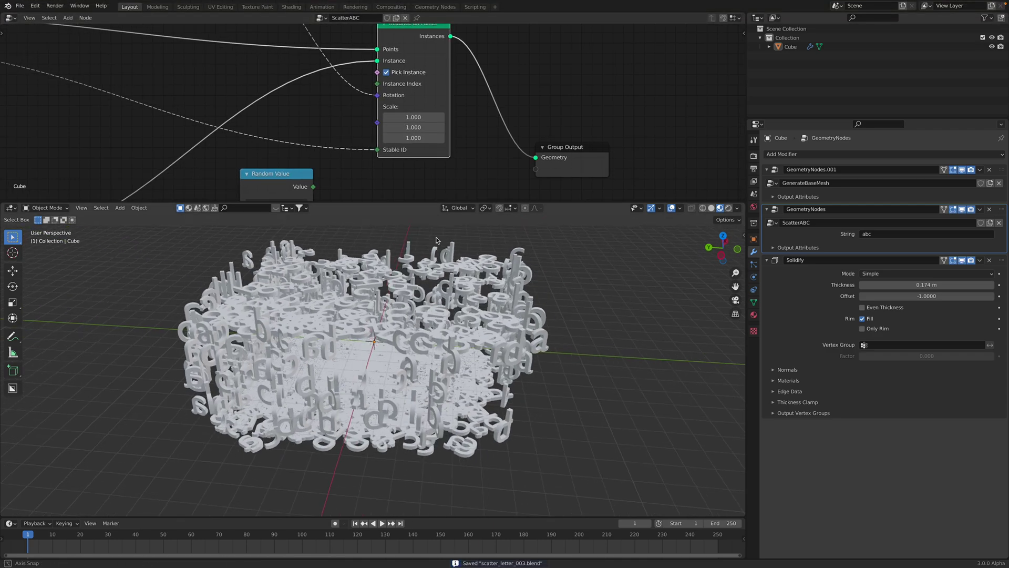
Set the Scale of the Instance on Points node to 0.720 on all three axes.
drag(414, 117, 398, 138)
middle_drag(372, 141, 393, 72)
scroll(393, 114, down, 1)
middle_drag(377, 117, 372, 118)
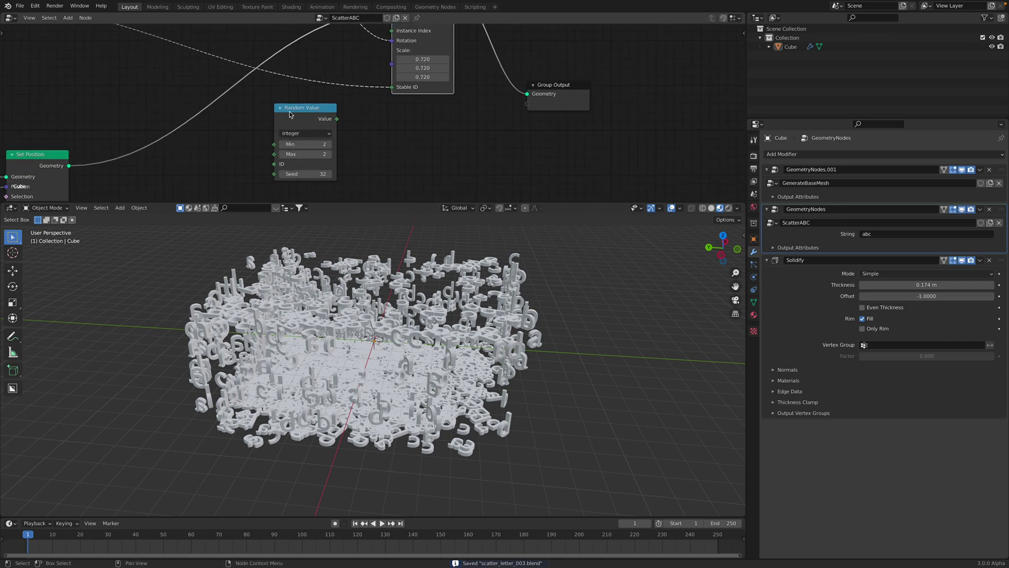
Move the integer Random Value node aside, duplicate it beside the original, and set the copy's data type to Float.
drag(289, 110, 256, 113)
key(shift+d)
click(367, 122)
click(366, 146)
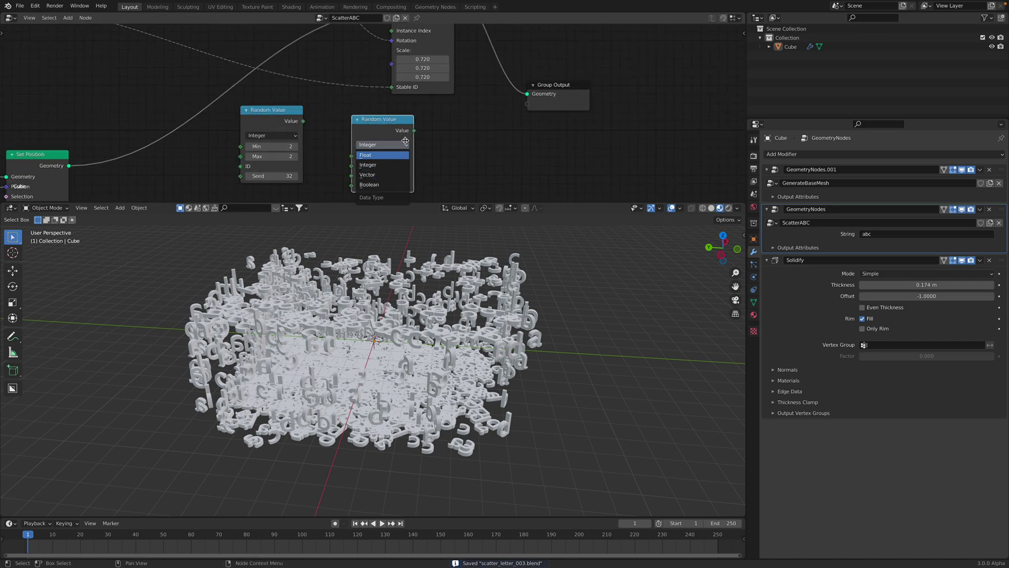
click(382, 155)
Connect the Float Random Value node to the Scale input of Instance on Points, adjust its Min and Max, and save.
drag(414, 130, 426, 110)
drag(399, 69, 399, 69)
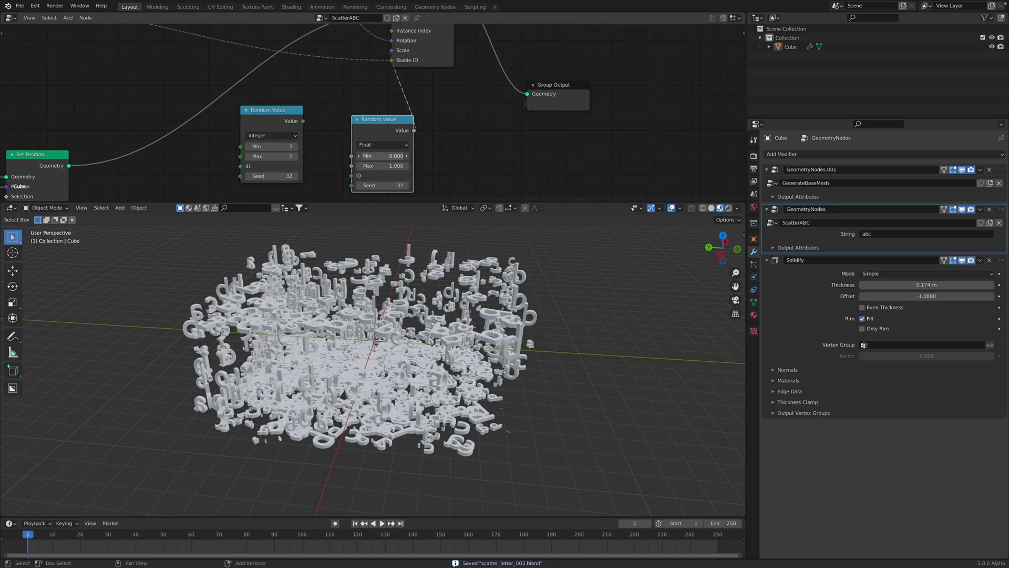
mouse_move(389, 156)
mouse_down()
mouse_move(396, 166)
mouse_move(383, 165)
mouse_move(393, 166)
mouse_up()
key(ctrl+s)
middle_drag(518, 305, 443, 326)
Move the Instance on Points and Group Output nodes farther away from the other nodes.
middle_drag(341, 147, 337, 180)
drag(427, 88, 467, 110)
drag(554, 128, 590, 121)
middle_drag(468, 84, 563, 171)
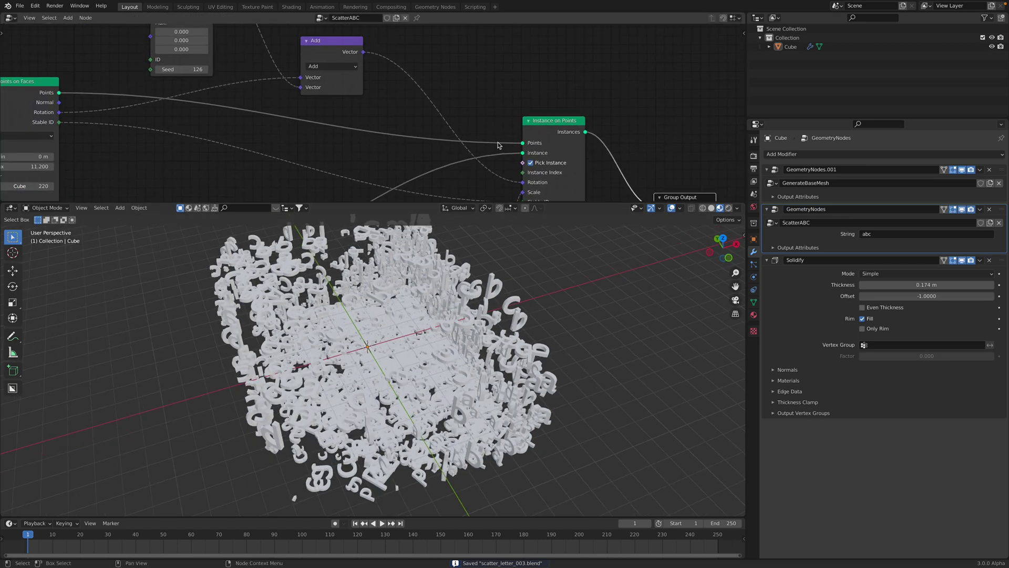
Select the scattered letters object and add a Remesh modifier to it.
middle_drag(410, 399, 447, 336)
middle_drag(242, 102, 278, 127)
click(499, 348)
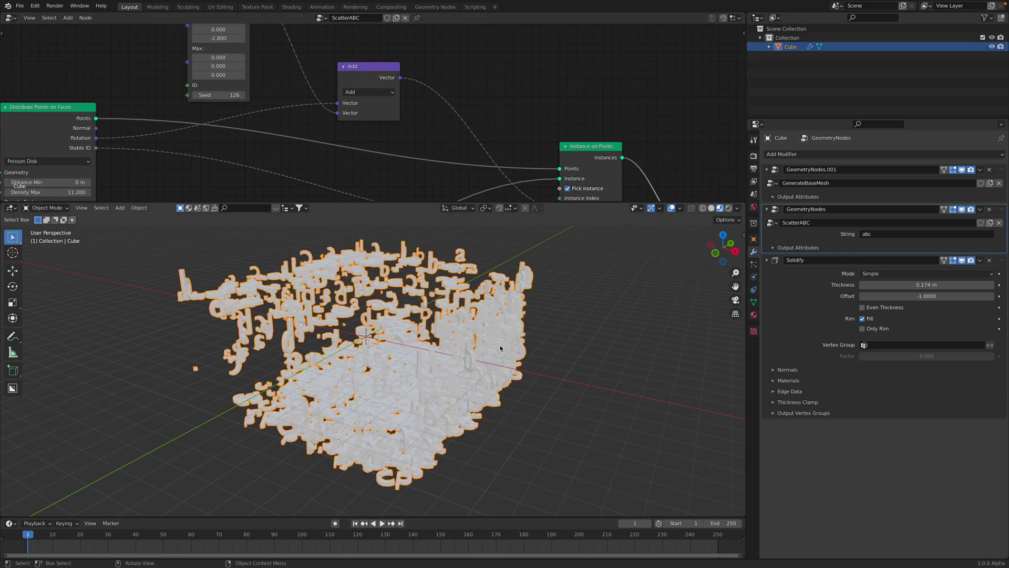
middle_drag(500, 348, 676, 383)
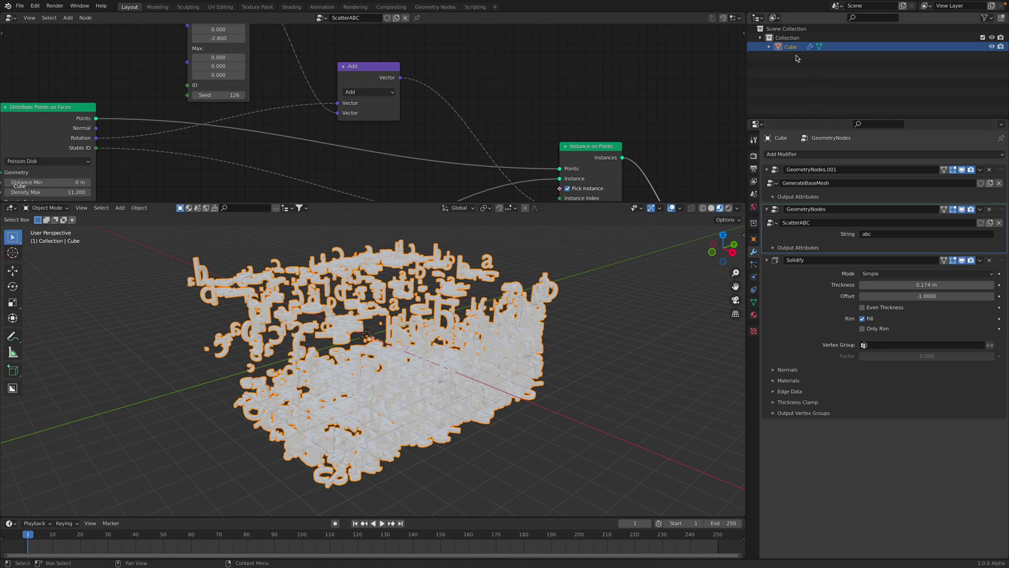
click(815, 155)
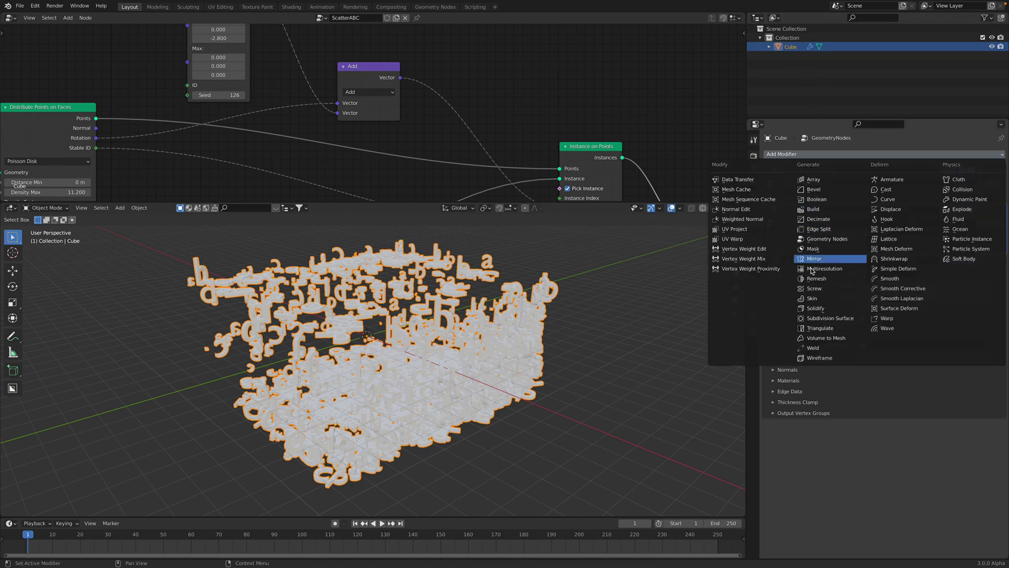
key(Return)
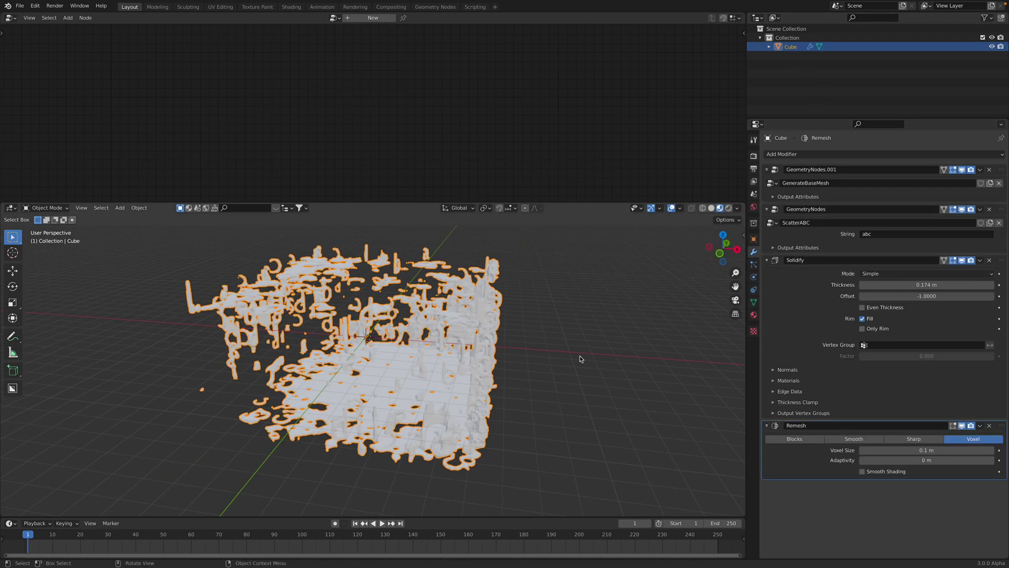
Set the Remesh modifier's Voxel Size to 0.2 m, enable Smooth Shading, and deselect the object.
click(909, 449)
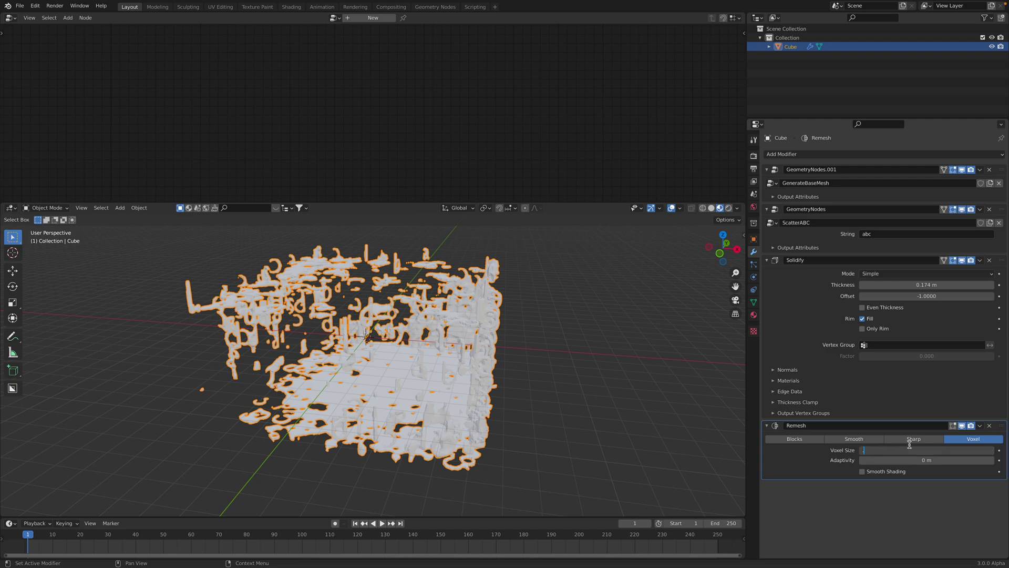
text(.2)
key(Return)
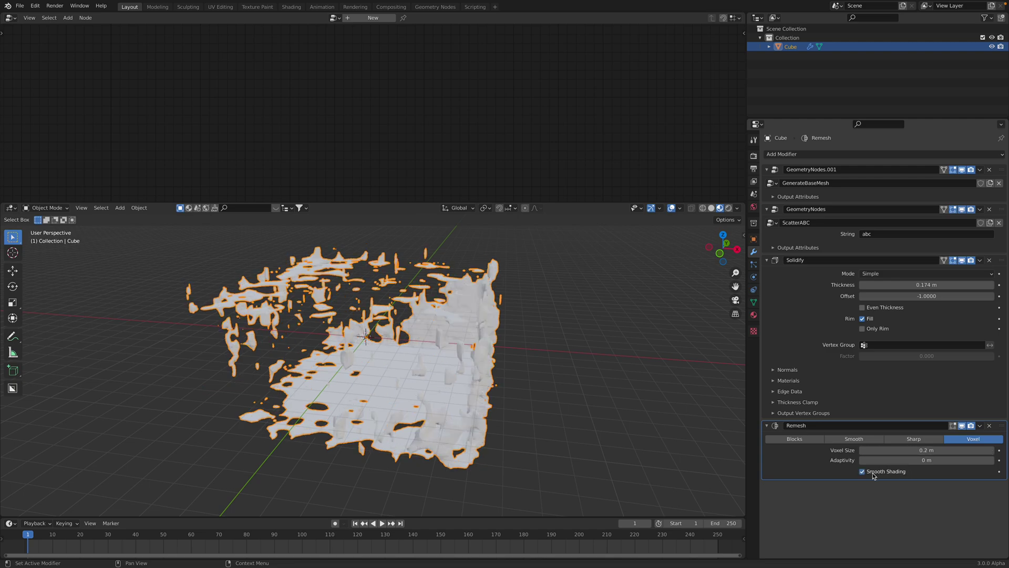
middle_drag(555, 348, 509, 331)
click(570, 324)
Set the Remesh modifier's Voxel Size to 0.1 m, leaving Adaptivity at 0 m.
click(891, 458)
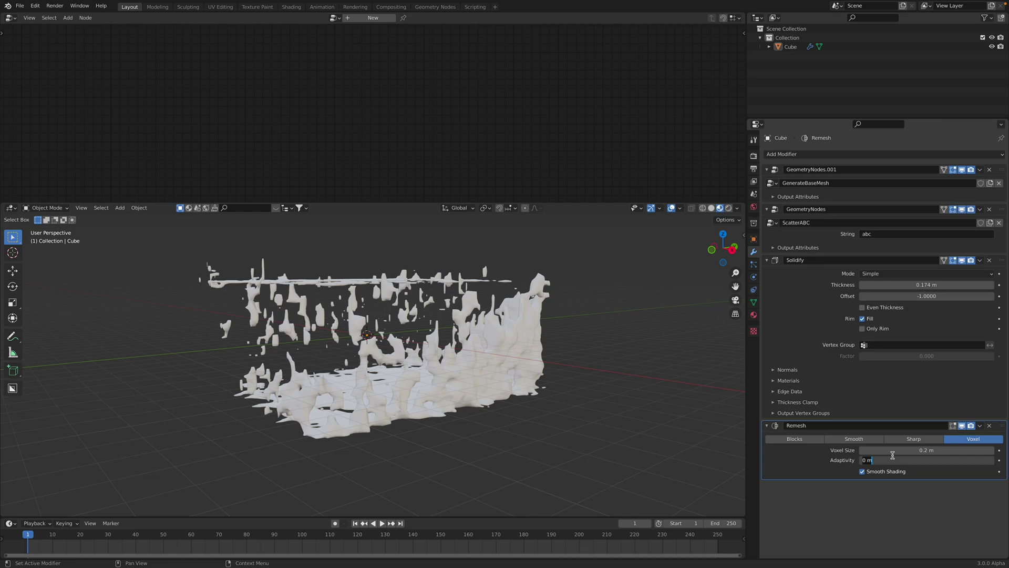
click(900, 450)
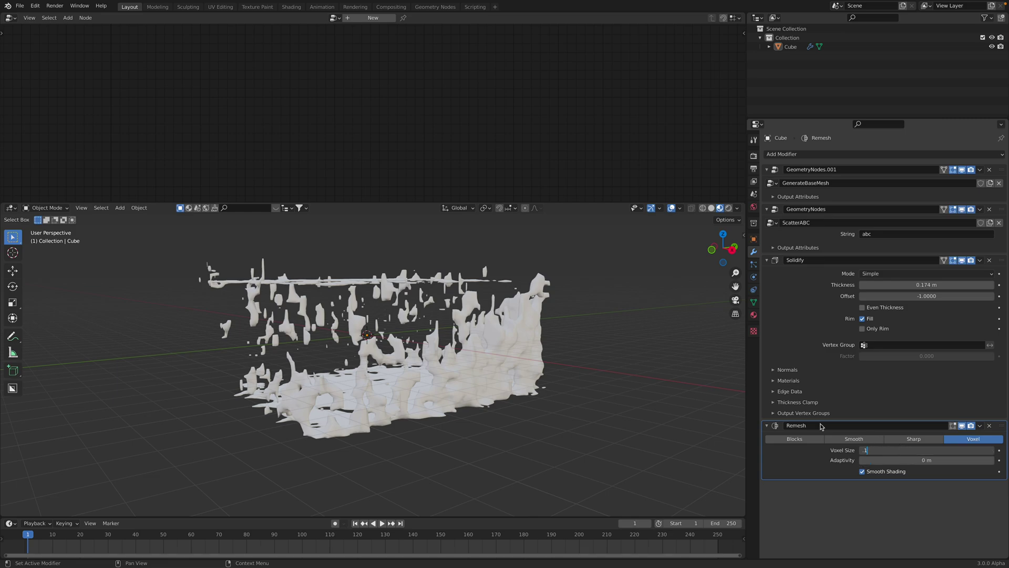
key(Return)
Set the ScatterABC modifier's String to "OX".
middle_drag(570, 316, 505, 310)
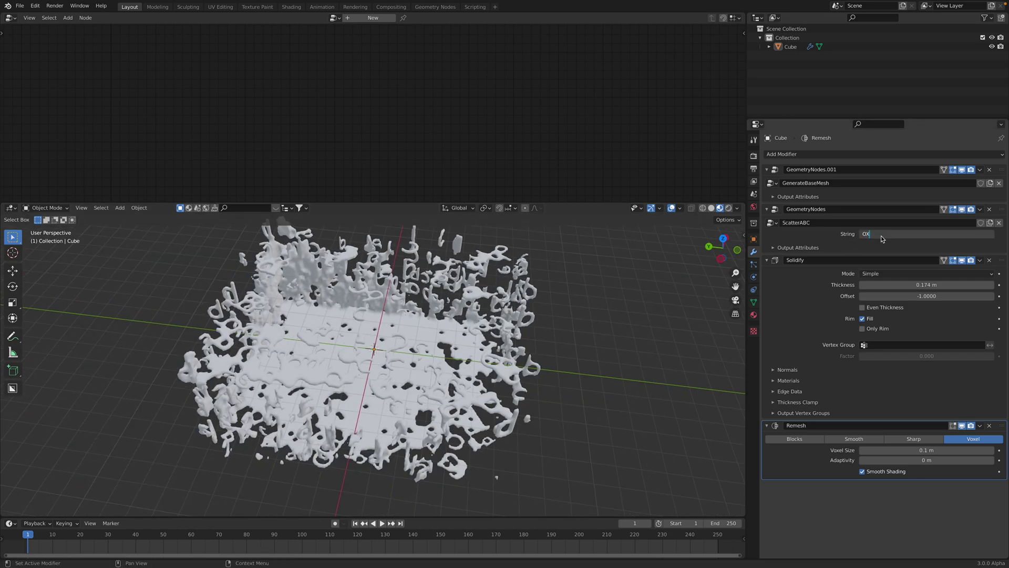
key(Return)
middle_drag(562, 324, 520, 284)
Refine the Remesh modifier's Voxel Size to 0.05 m.
click(908, 449)
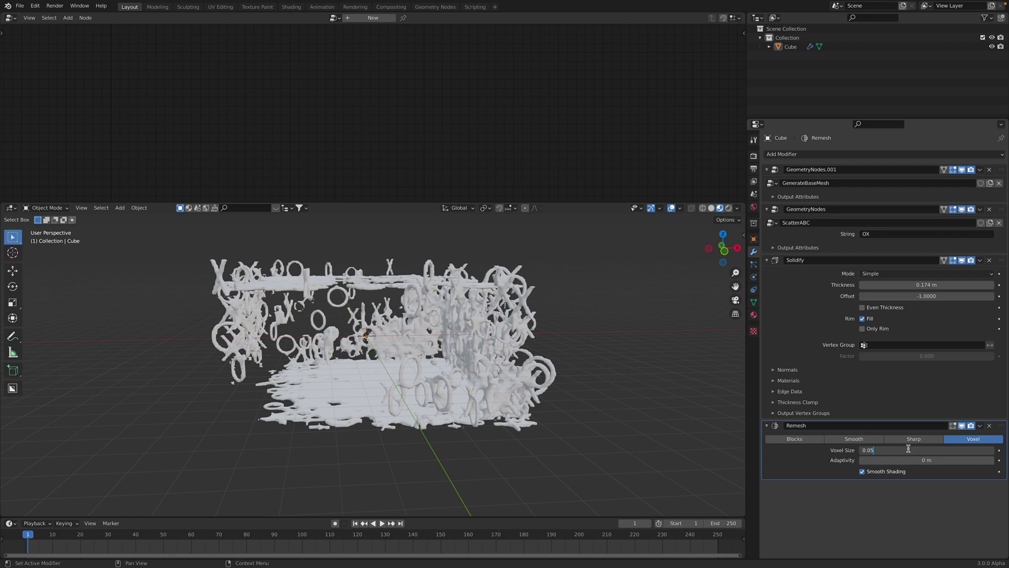
key(Return)
middle_drag(627, 359, 646, 368)
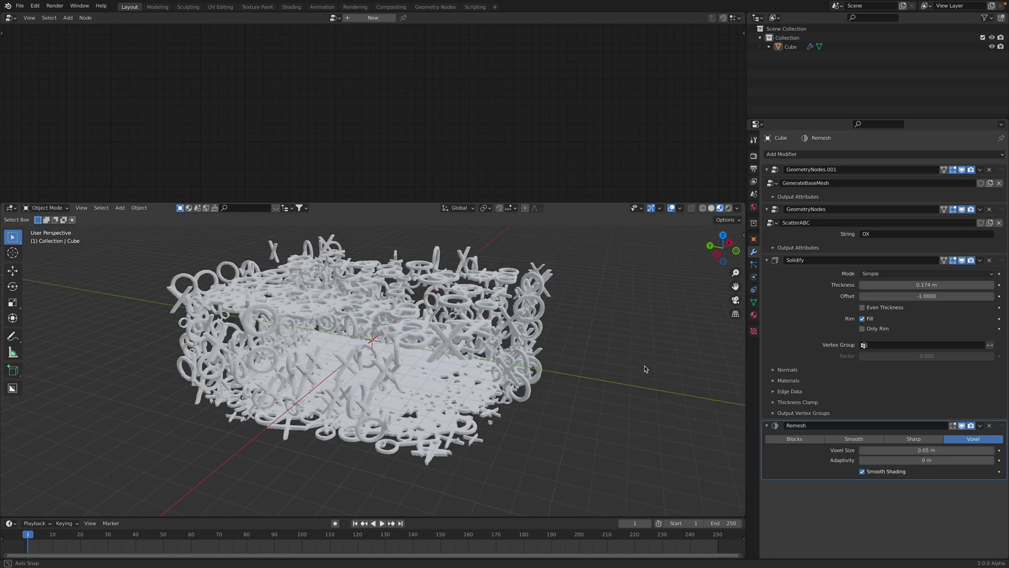
Show the GenerateBaseMesh node tree, shift the Grid node, and connect its Geometry to the Group Output instead of the Cube.
click(975, 176)
middle_drag(287, 116, 297, 118)
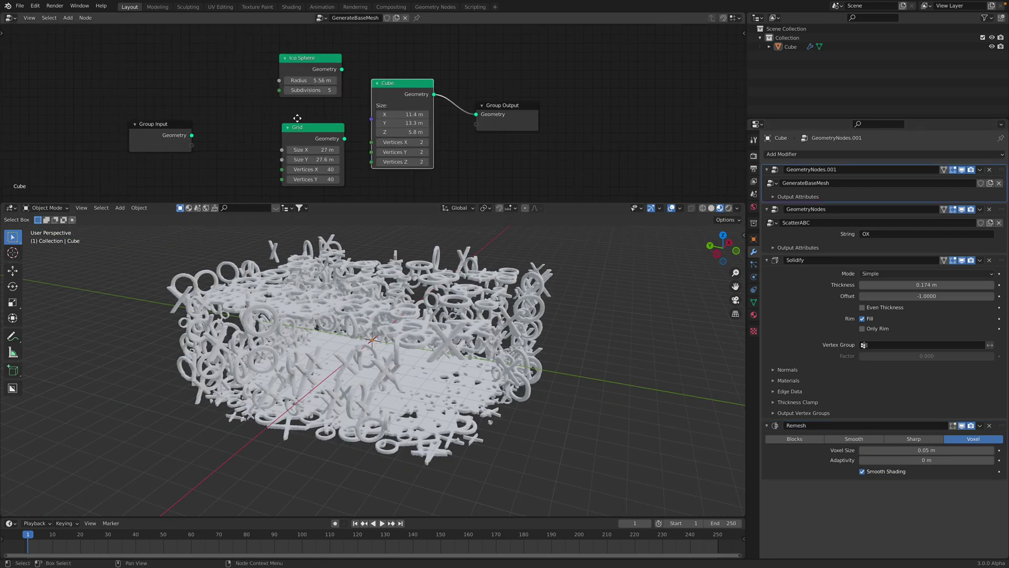
drag(311, 125, 284, 117)
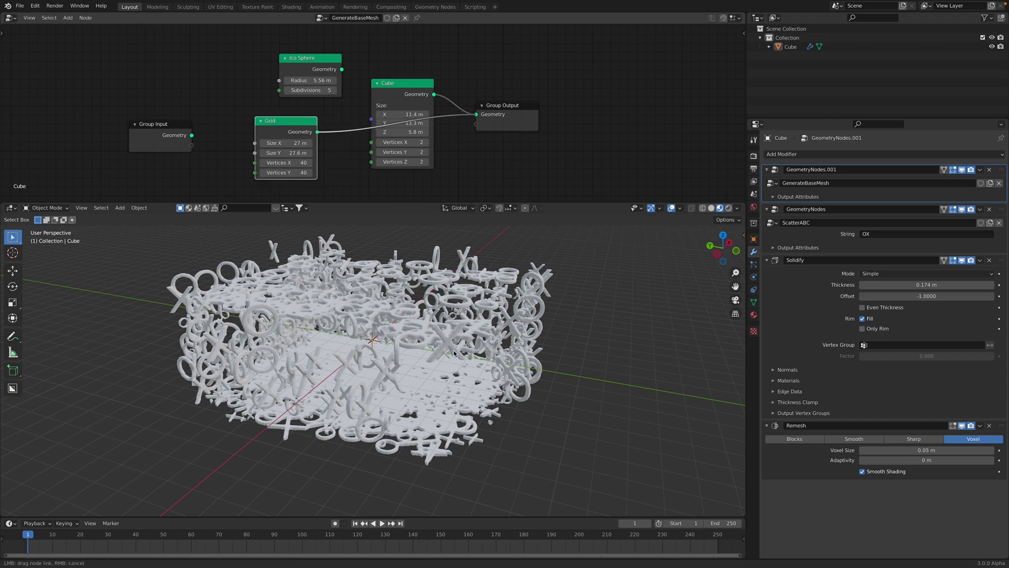
Set the Remesh modifier's Voxel Size to 0.1 m for the grid-based letter mesh.
middle_drag(451, 356, 320, 396)
scroll(320, 396, up, 6)
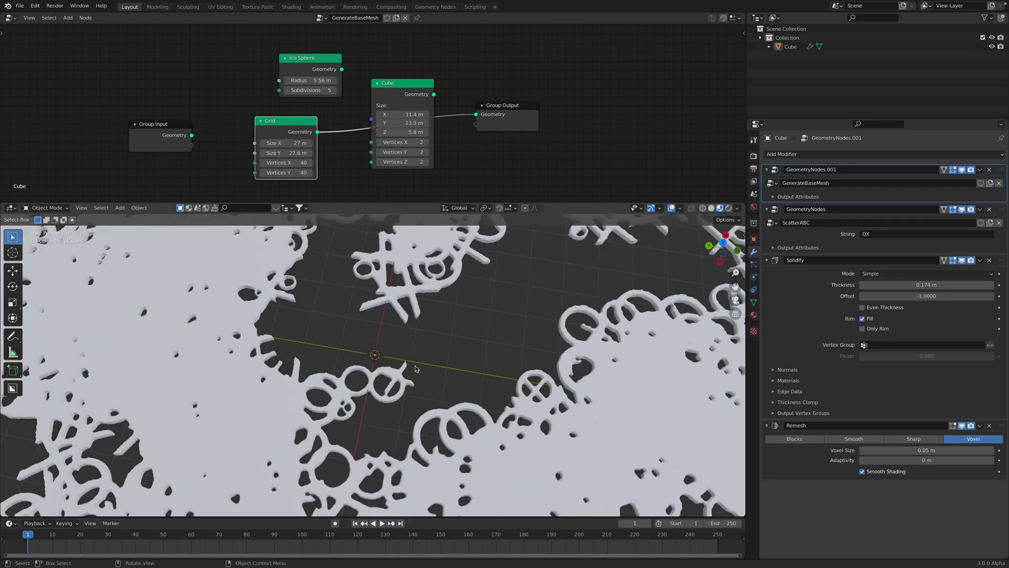
click(924, 448)
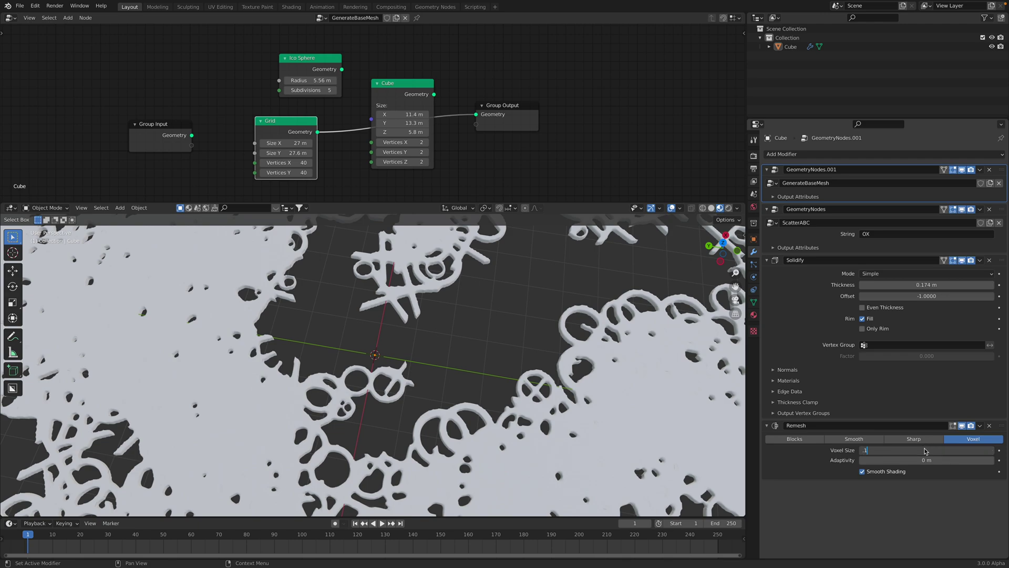
key(Return)
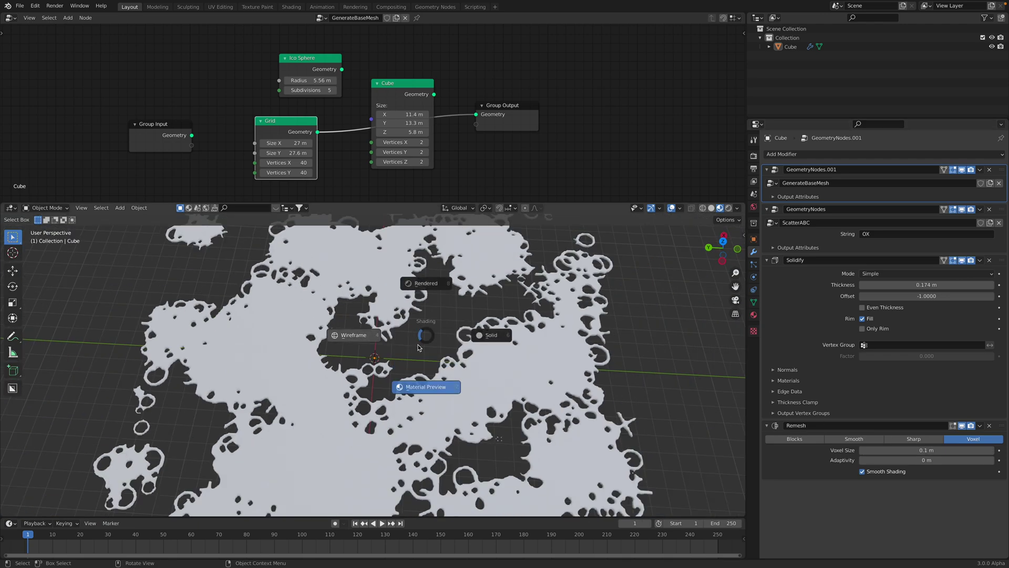
Switch the 3D viewport to solid shading and save the file.
key(z)
click(478, 339)
key(ctrl+s)
mouse_move(430, 350)
middle_down()
mouse_move(481, 353)
mouse_move(524, 337)
mouse_move(485, 344)
middle_up()
middle_drag(434, 316, 455, 328)
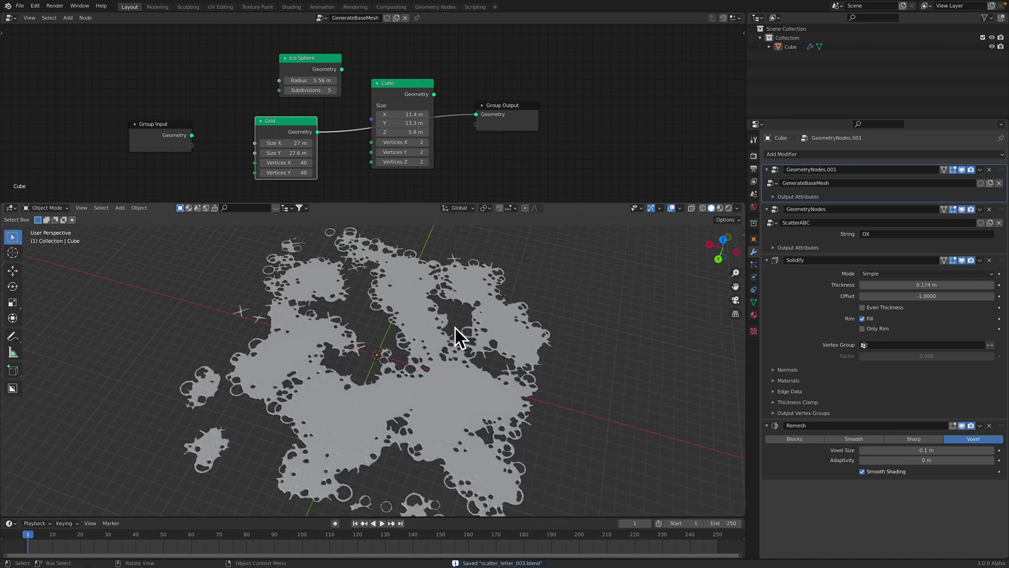
Show the ScatterABC node tree and set the Seed of the vector Random Value node to 136.
click(1001, 209)
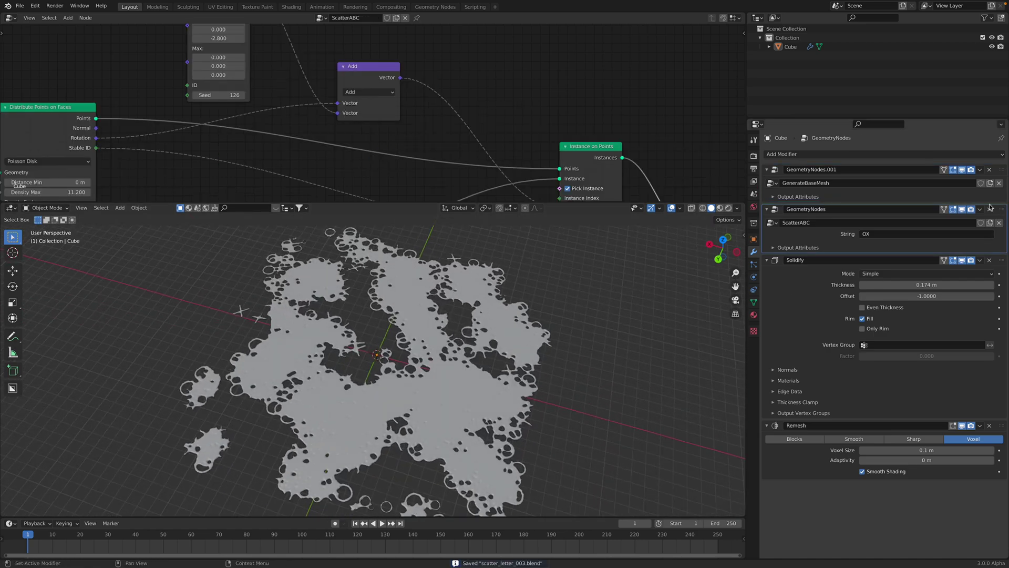
scroll(508, 147, down, 3)
scroll(470, 140, up, 1)
middle_drag(470, 140, 474, 187)
scroll(473, 190, up, 1)
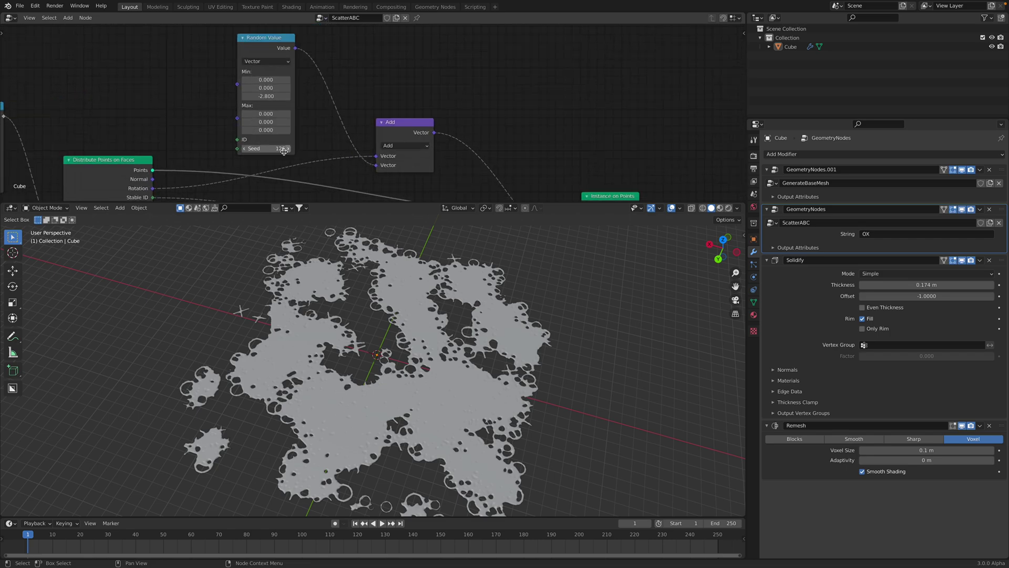
drag(279, 149, 284, 149)
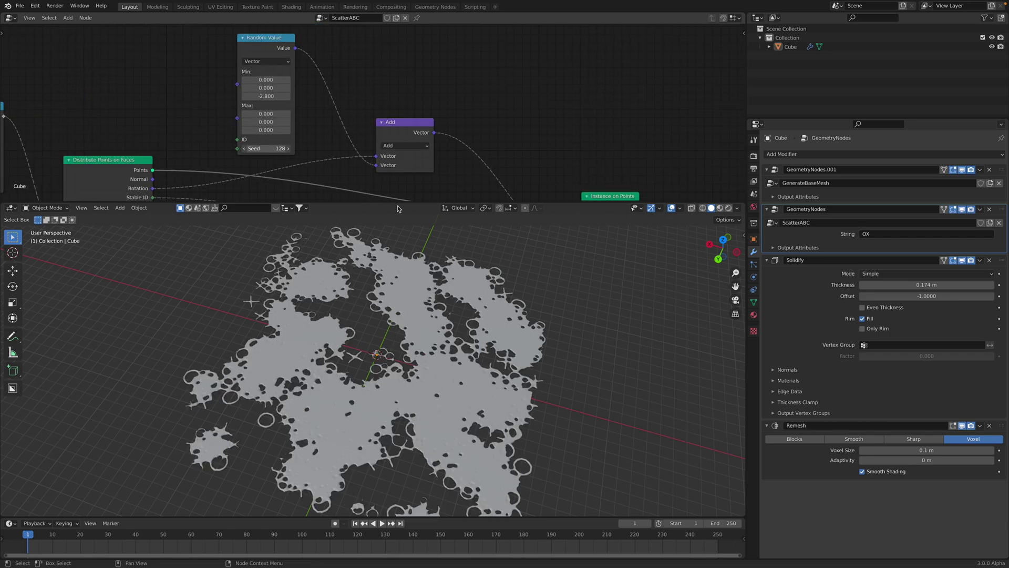
Enlarge the node editor and check the Blender version on the splash screen.
drag(398, 202, 397, 243)
scroll(453, 63, down, 2)
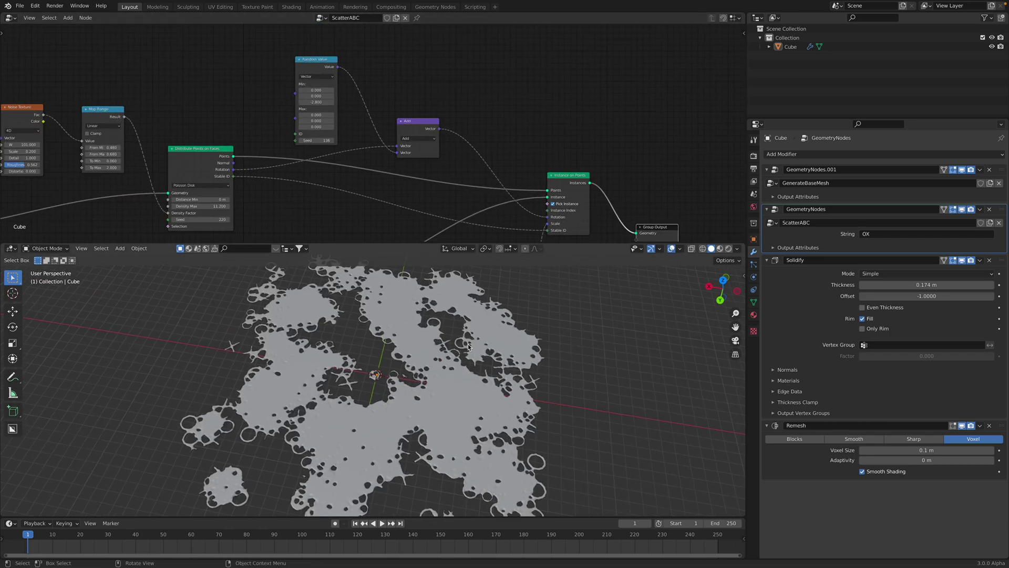
click(8, 6)
click(18, 16)
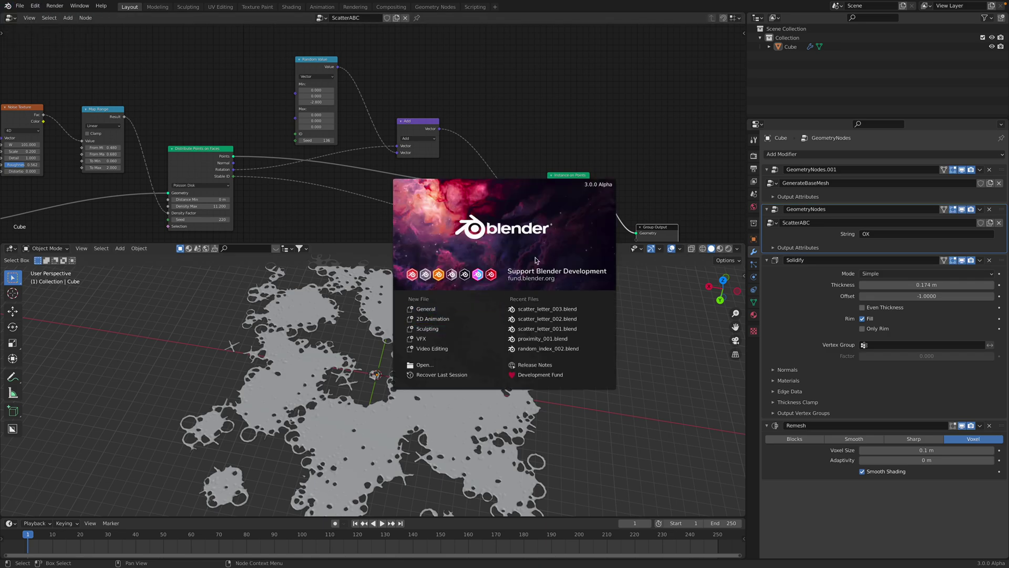
click(529, 127)
Reposition the Random Value, vector Add and Instance on Points nodes slightly to tidy the ScatterABC tree.
middle_drag(359, 113, 376, 64)
middle_drag(366, 149, 362, 176)
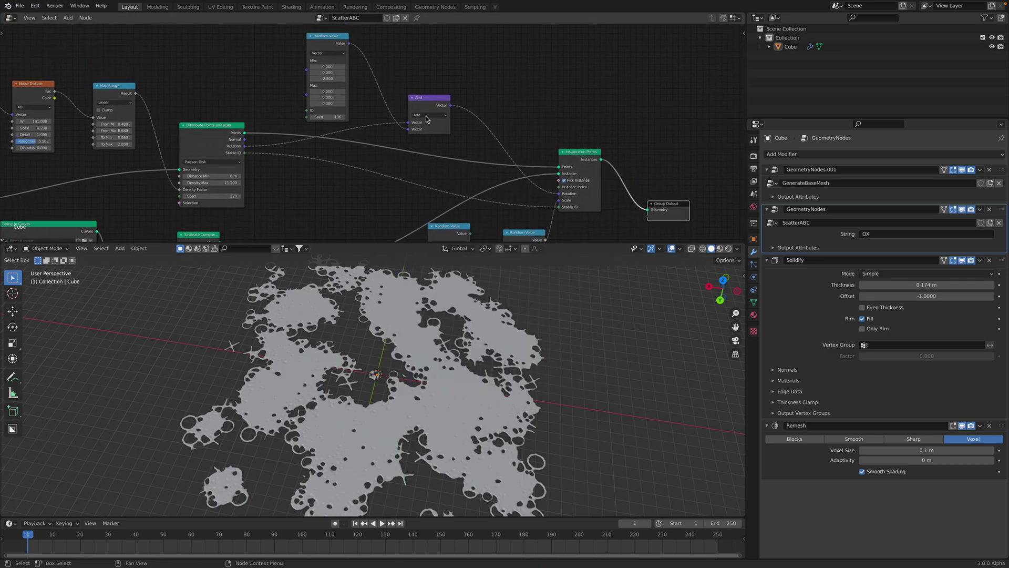
drag(416, 111, 403, 100)
middle_drag(351, 68, 352, 128)
scroll(350, 127, up, 3)
drag(331, 93, 317, 75)
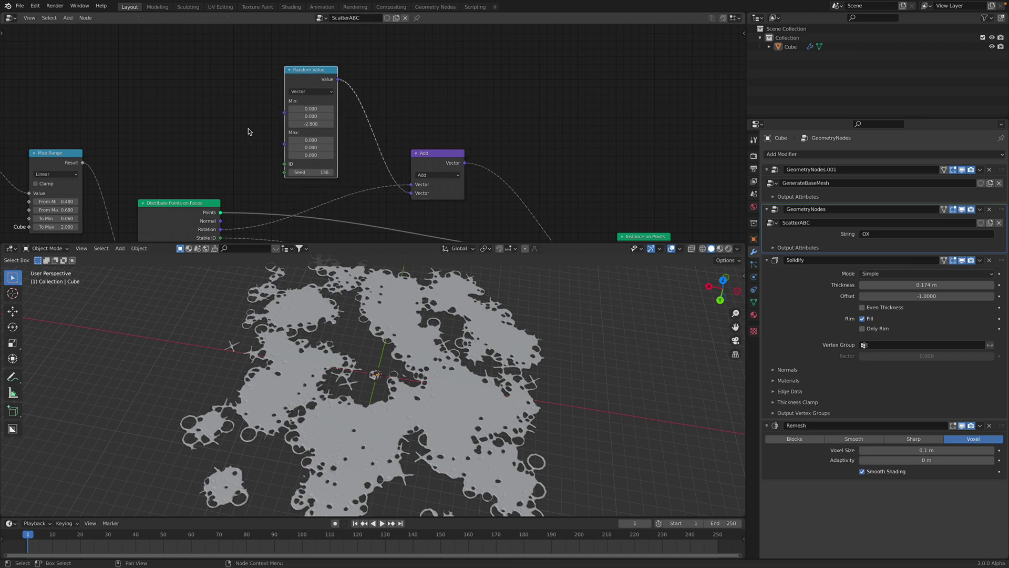
drag(429, 160, 427, 164)
middle_drag(410, 141, 436, 131)
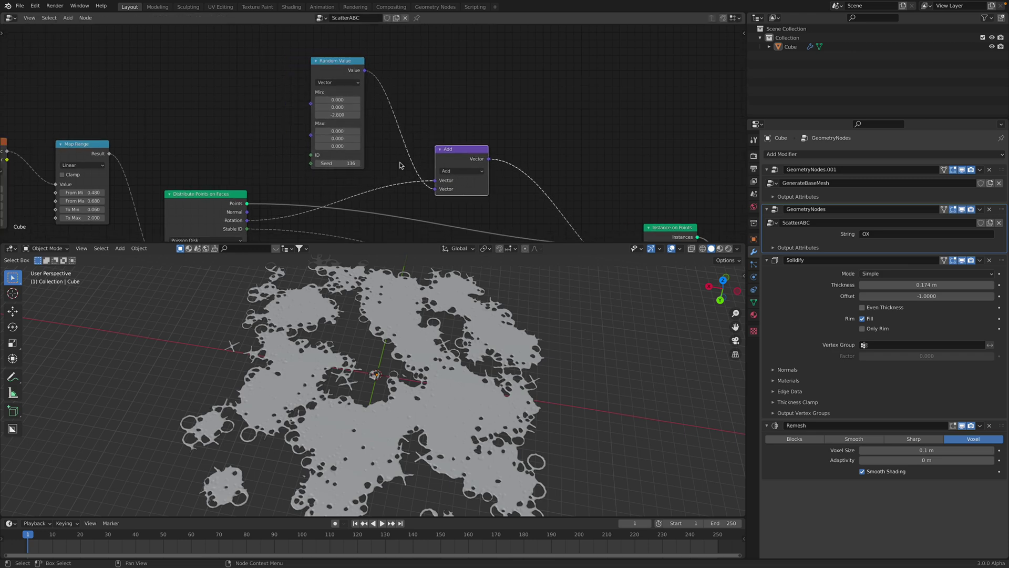
middle_drag(586, 189, 579, 145)
click(652, 188)
drag(653, 188, 642, 169)
middle_drag(397, 153, 406, 176)
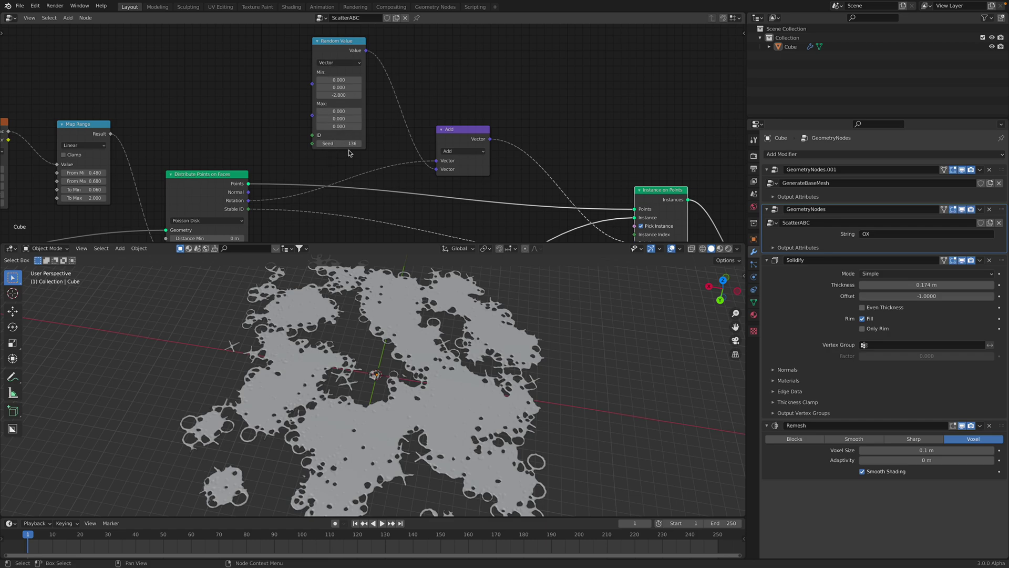
Set the vector Random Value node's Seed to 292, all Min components to -1 and all Max components to 1, and save the file.
drag(339, 143, 343, 153)
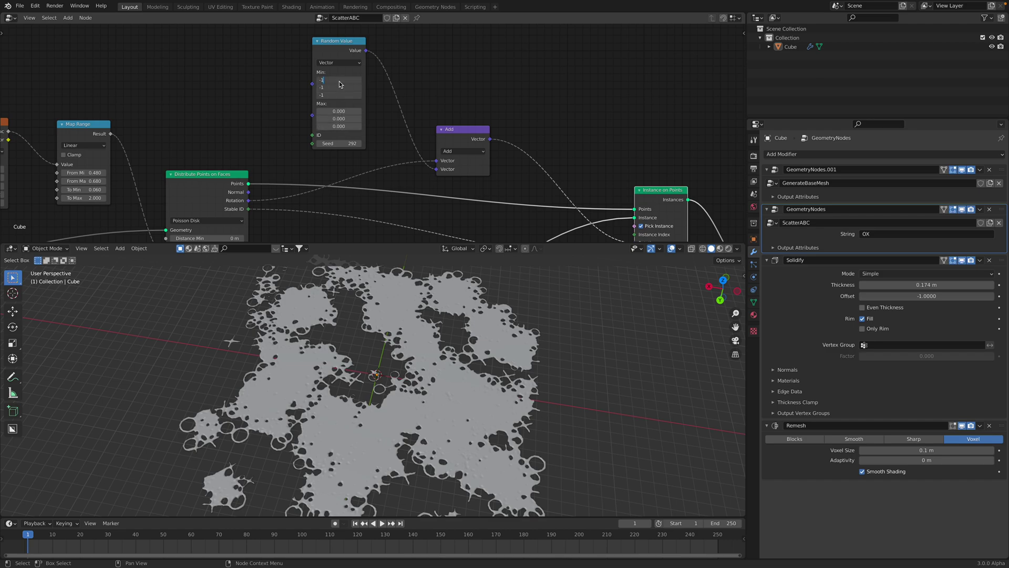
key(Return)
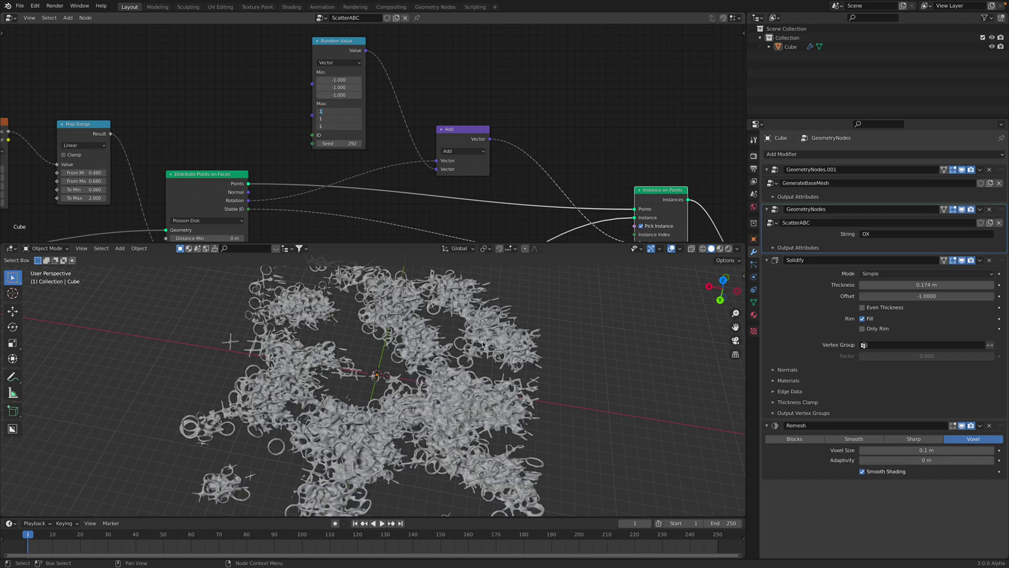
key(Return)
middle_drag(493, 331, 465, 341)
key(ctrl+s)
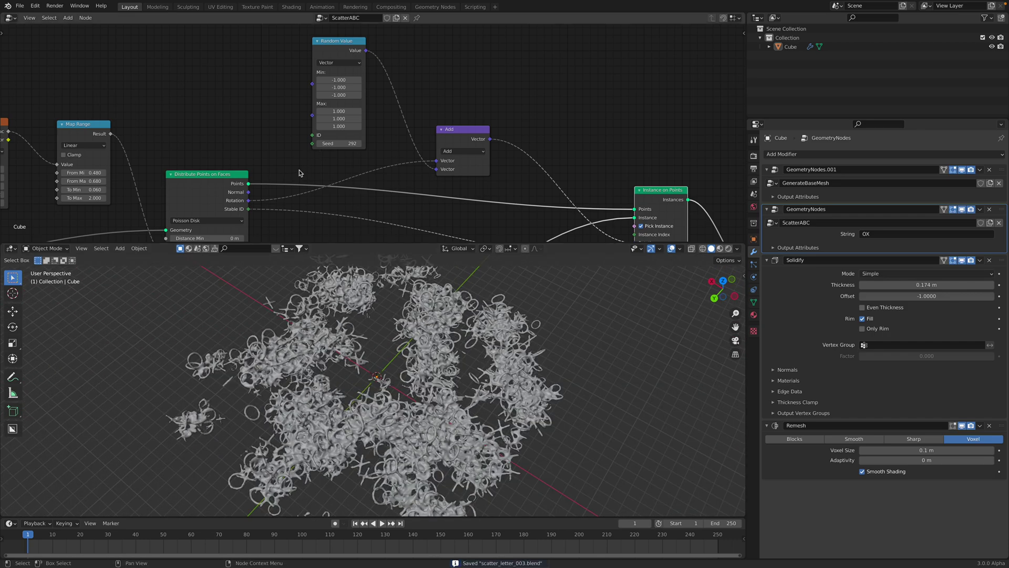
Try Density Max values of 20 and 1 on the Distribute Points on Faces node.
middle_drag(226, 177, 337, 121)
click(304, 153)
scroll(291, 154, down, 2)
scroll(362, 162, up, 2)
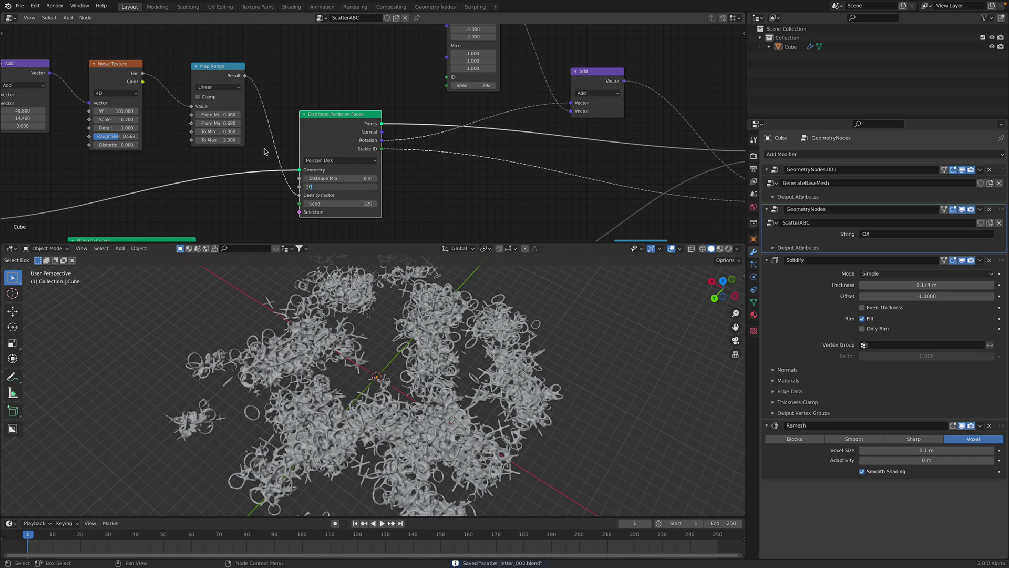
key(Return)
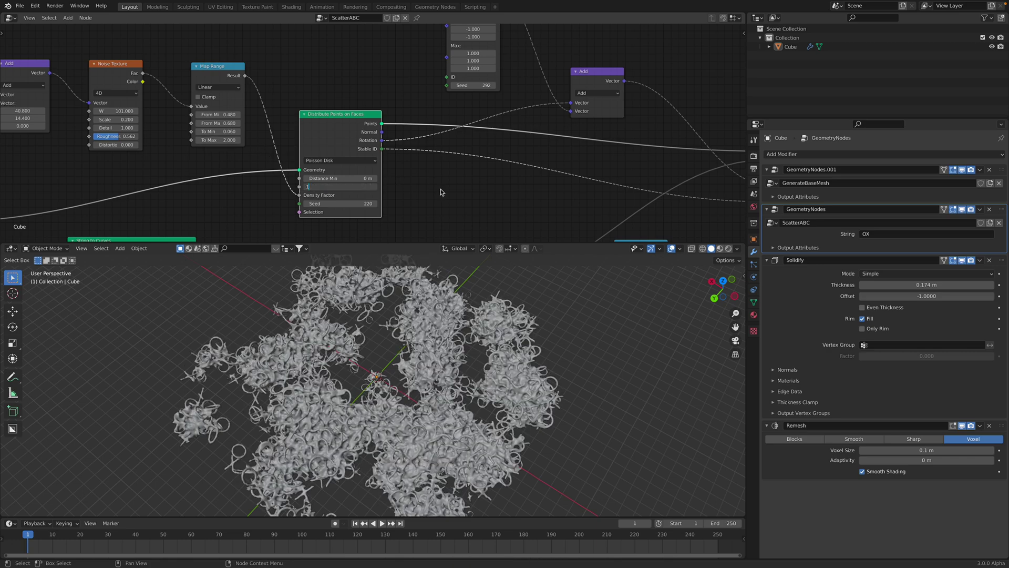
text(.0)
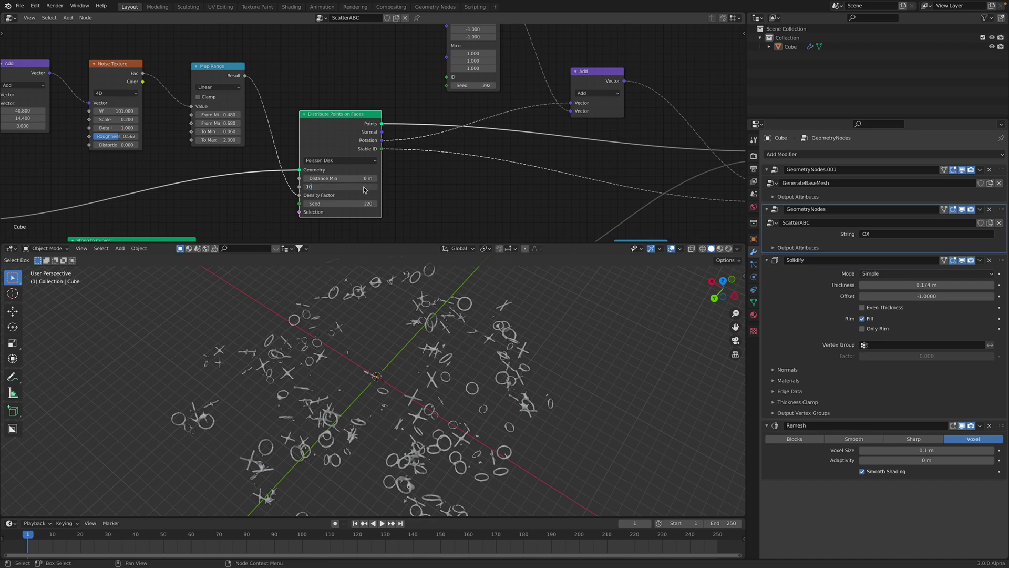
Set the Distribute Points on Faces node's Density Max to 10 and save the file.
key(Return)
middle_drag(403, 217, 406, 174)
middle_drag(413, 364, 448, 345)
key(ctrl+s)
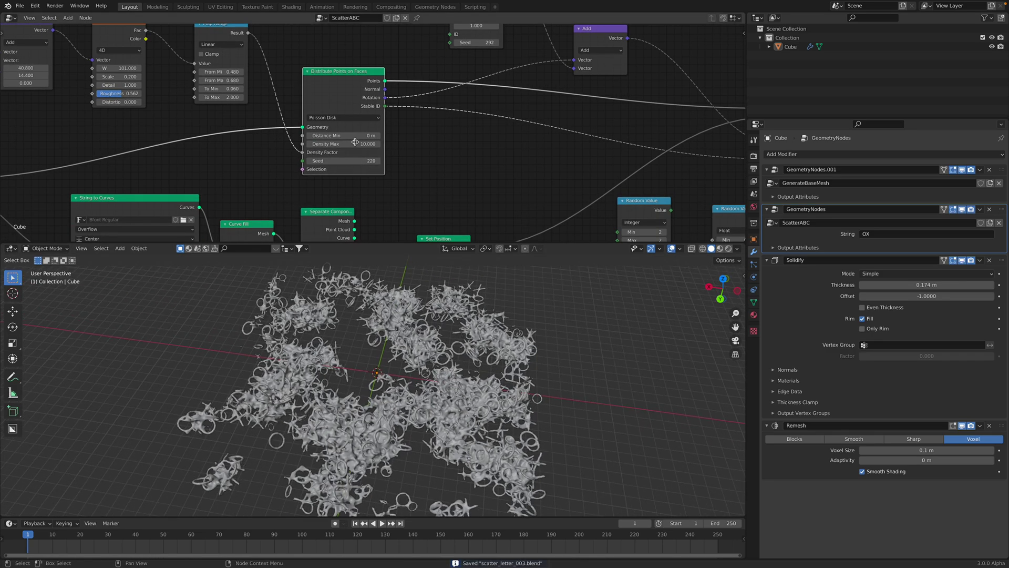
Enlarge the 3D viewport and examine the scattered, remeshed letters from several angles.
click(344, 118)
click(319, 49)
middle_drag(335, 60, 369, 69)
scroll(518, 429, down, 1)
middle_drag(519, 428, 491, 416)
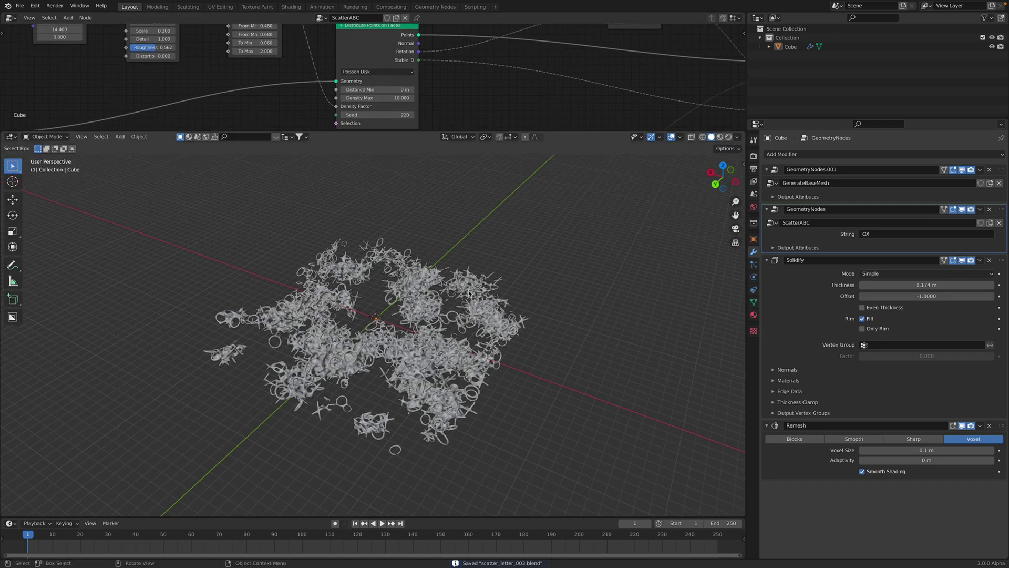
scroll(469, 292, up, 3)
scroll(488, 325, down, 1)
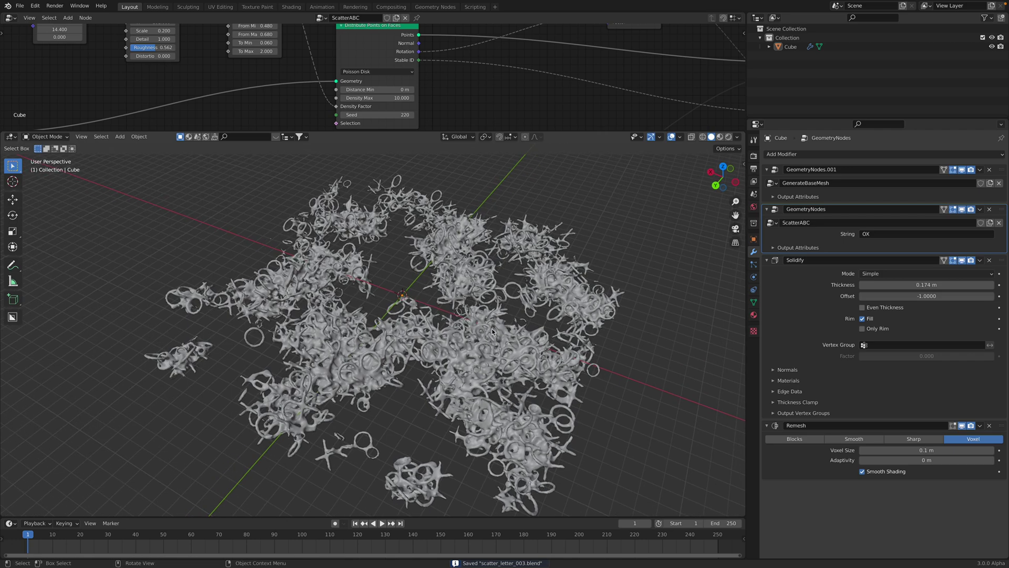
middle_drag(493, 331, 539, 285)
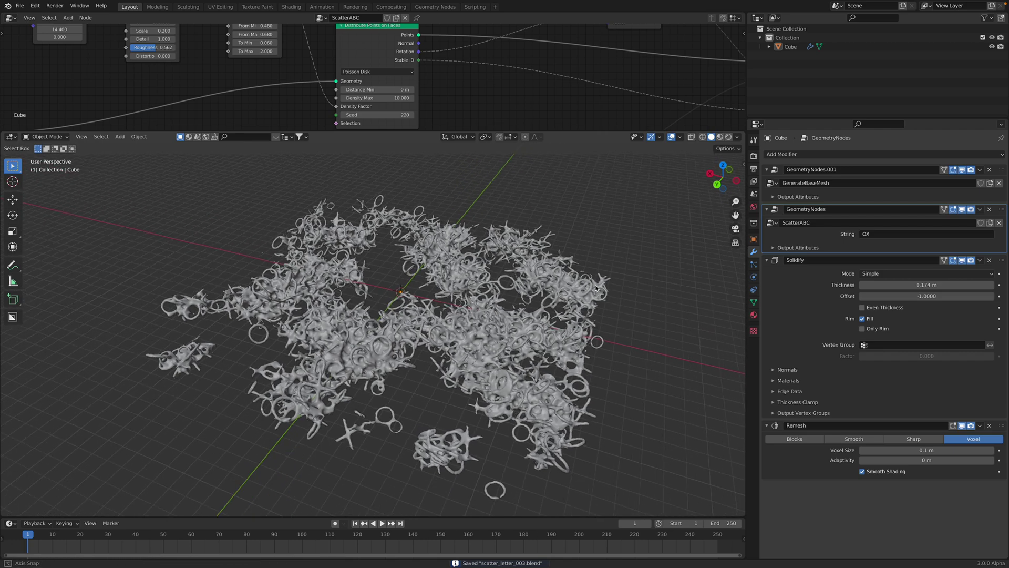
Select the letter object, enter Edit Mode and scale up its whole base cube.
click(548, 293)
middle_drag(549, 292, 541, 291)
key(Tab)
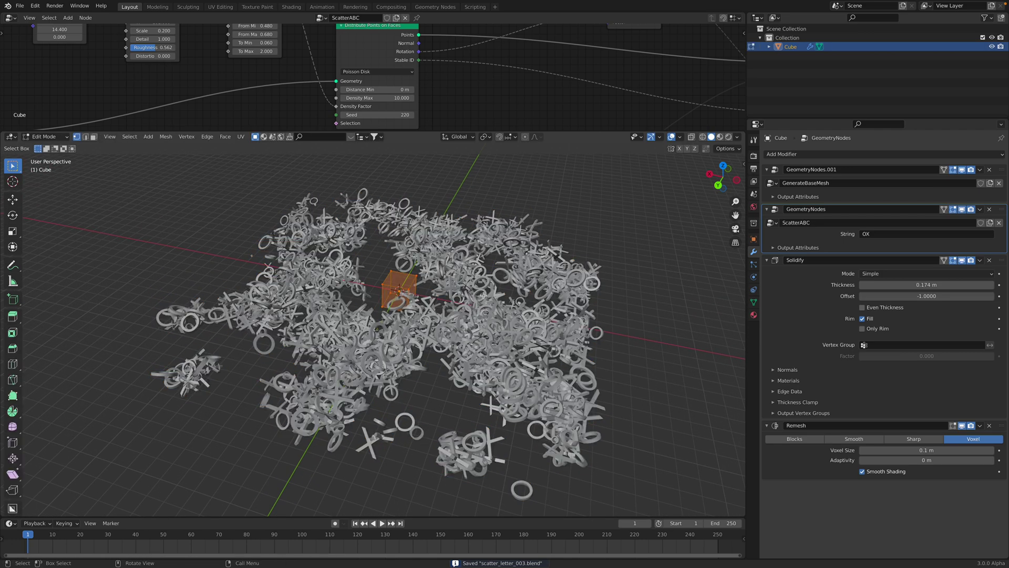
middle_drag(485, 306, 539, 322)
scroll(533, 320, up, 3)
key(s)
click(534, 359)
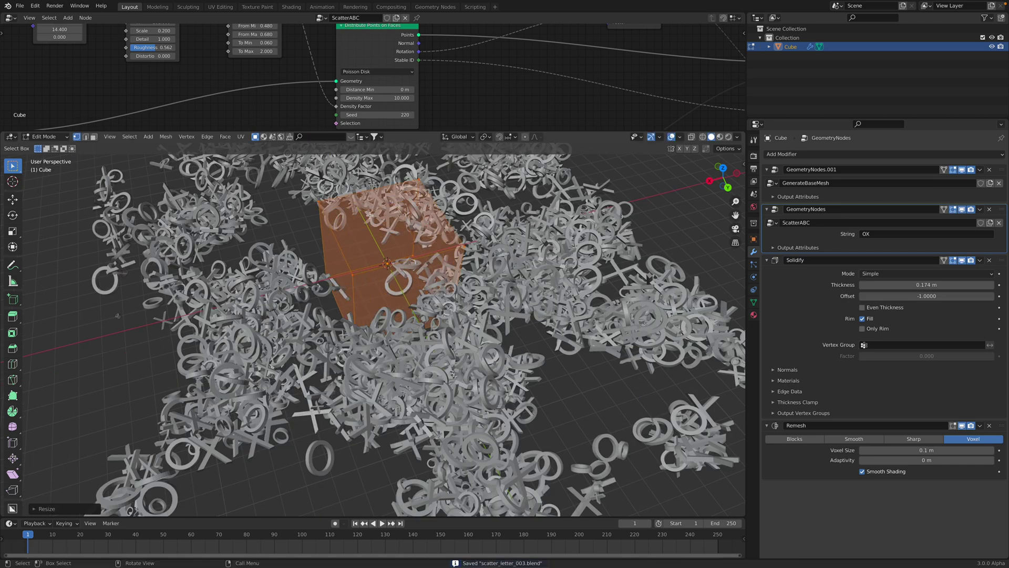
Subdivide the whole base cube repeatedly until its faces form a dense grid.
mouse_move(422, 249)
middle_down()
mouse_move(426, 238)
mouse_move(407, 247)
middle_up()
right_click(401, 256)
click(400, 256)
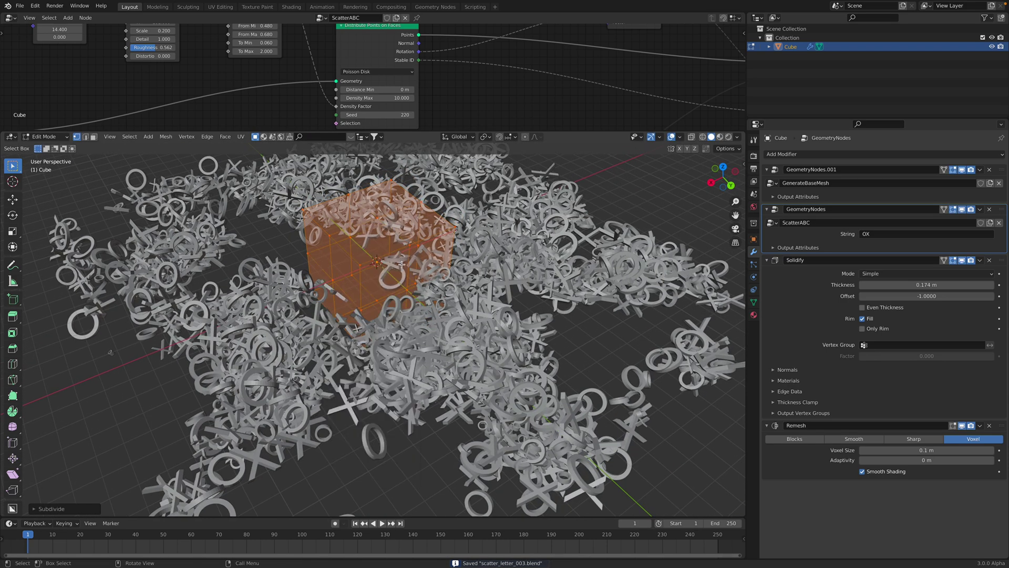
right_click(399, 255)
click(399, 255)
right_click(399, 255)
click(399, 253)
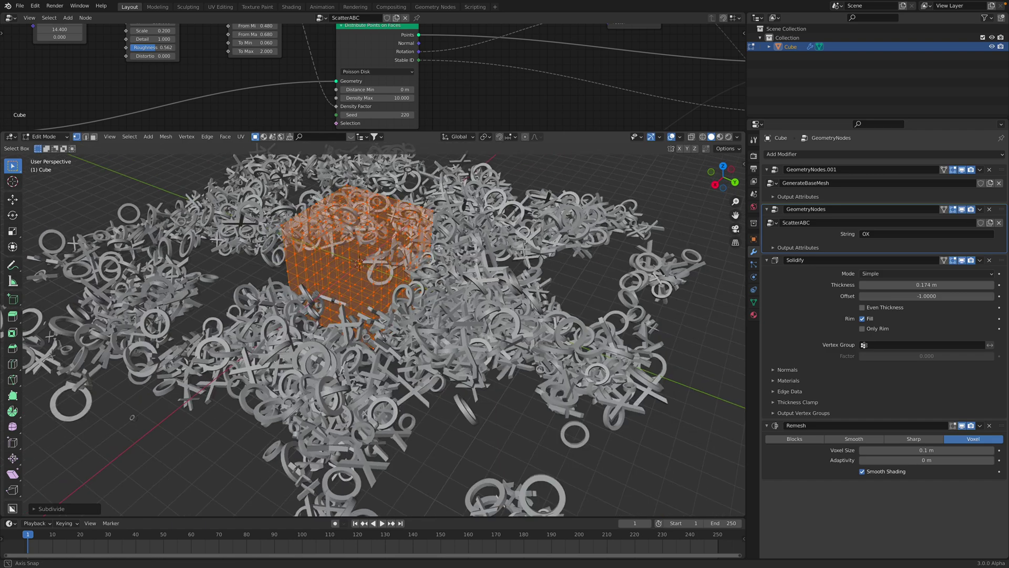
right_click(399, 255)
click(399, 253)
middle_drag(395, 255, 367, 243)
Switch the subdivided cube object from Edit Mode to Weight Paint mode.
key(Tab)
key(Tab)
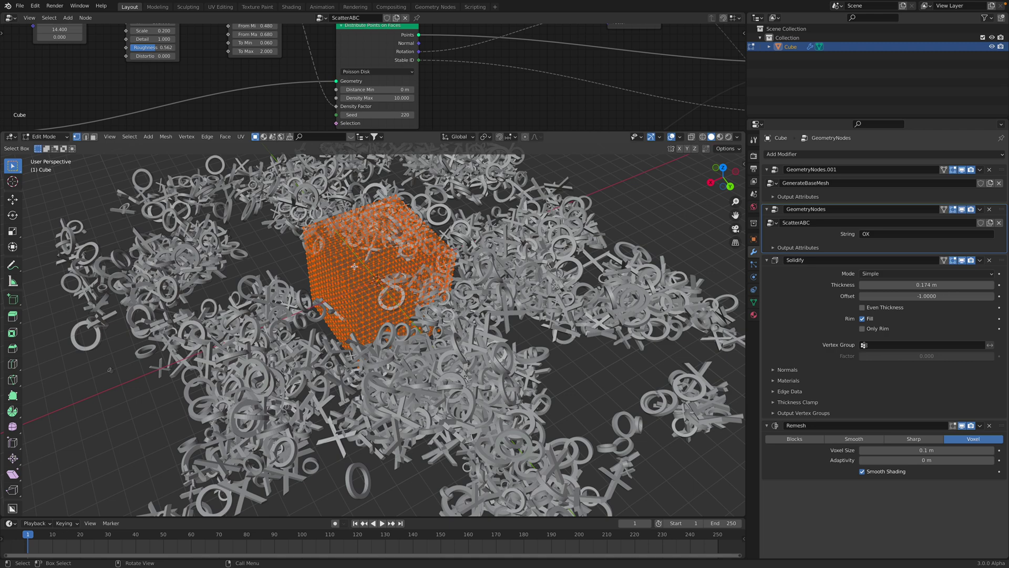
click(58, 138)
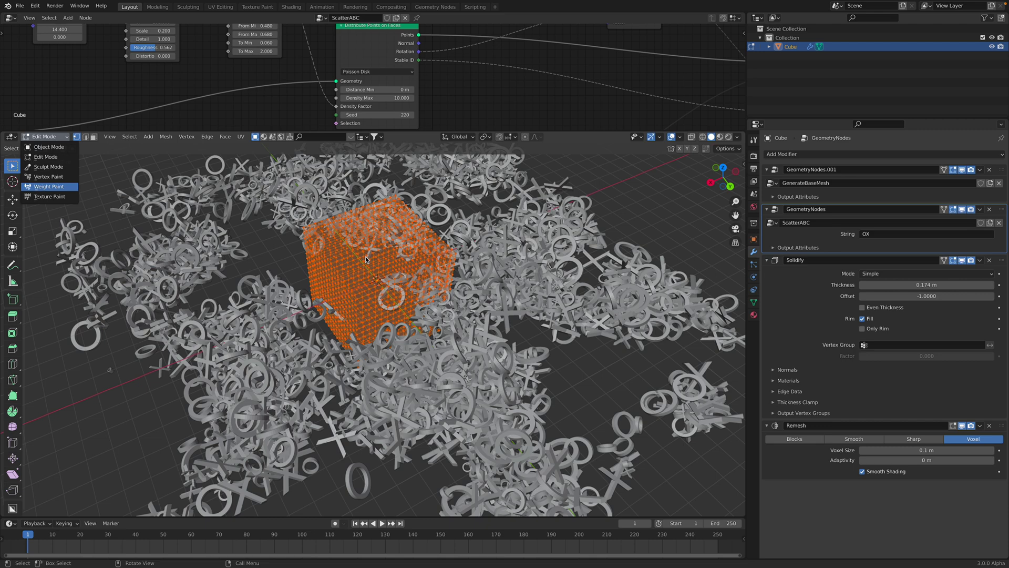
key(Return)
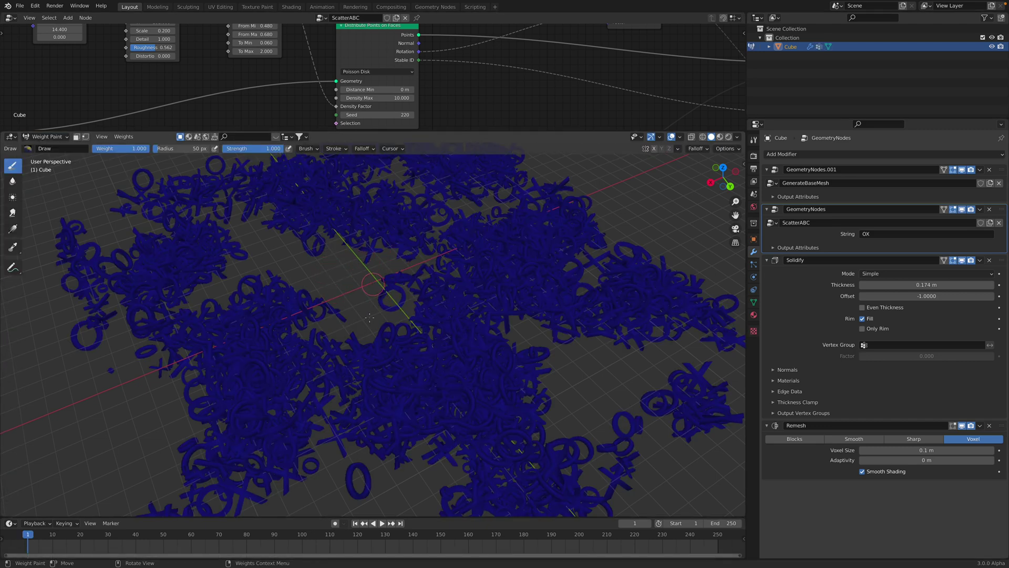
middle_drag(365, 271, 367, 262)
middle_drag(385, 312, 381, 322)
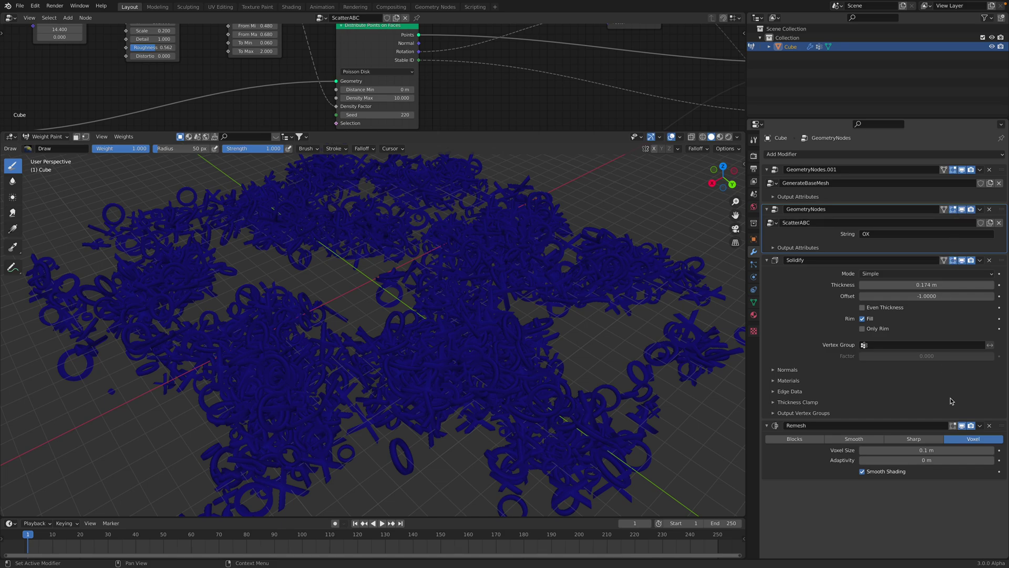
Turn off the Solidify modifier's viewport display, and toggle the ScatterABC modifier's display off and back on.
click(962, 261)
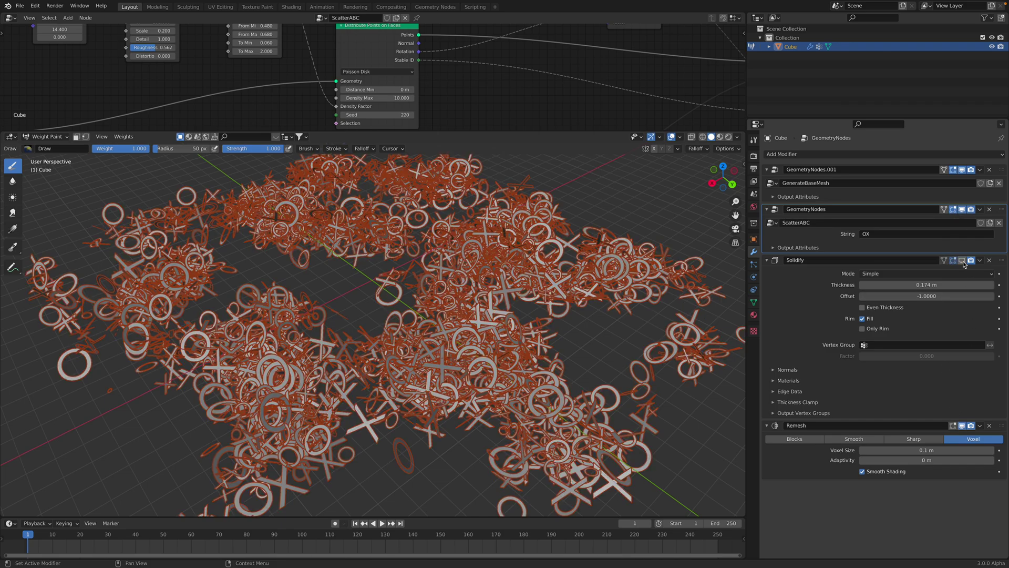
click(963, 261)
click(963, 261)
click(963, 210)
click(963, 210)
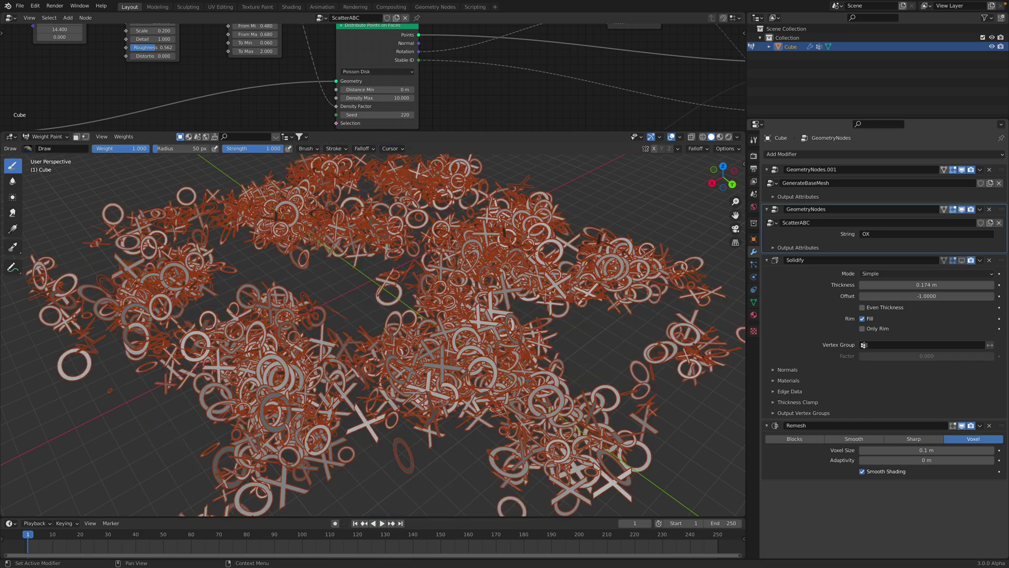
Toggle the GenerateBaseMesh modifier's viewport display off and back on to compare the letters scattered on the cube and on the grid.
click(963, 170)
click(963, 169)
click(963, 170)
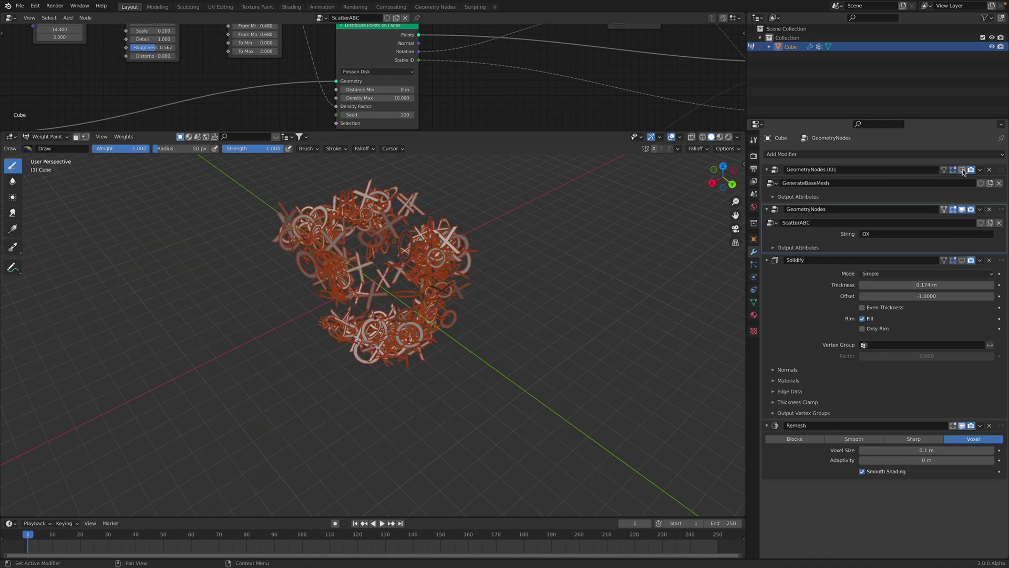
click(963, 170)
click(963, 170)
middle_drag(578, 226, 481, 248)
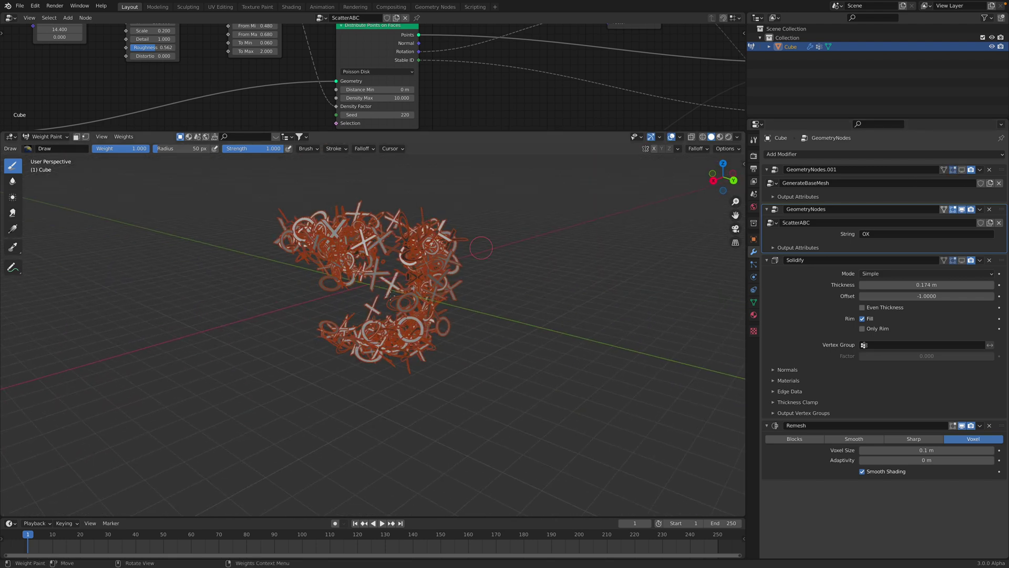
middle_drag(329, 309, 328, 280)
middle_drag(292, 318, 263, 347)
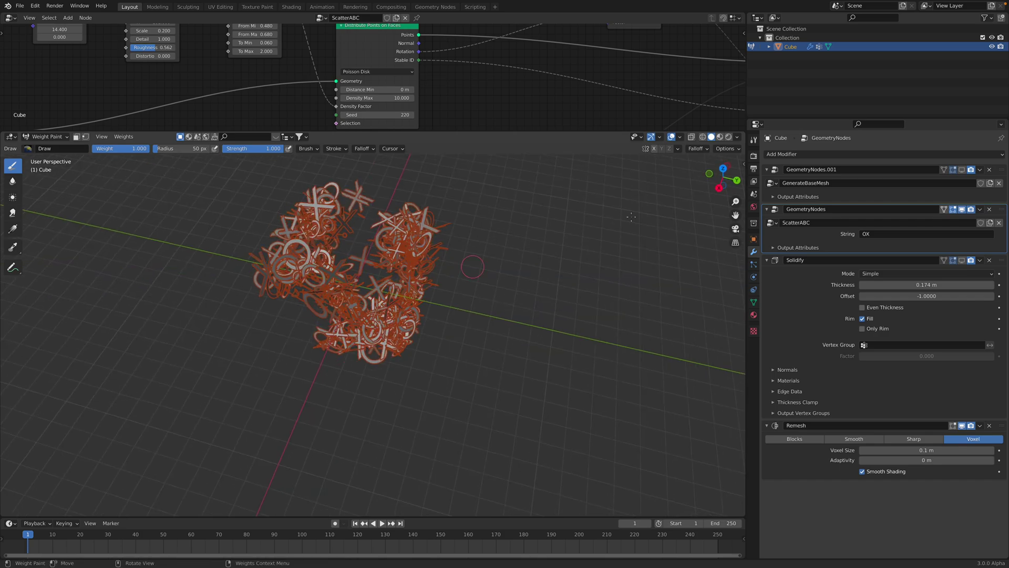
click(962, 169)
middle_drag(409, 247, 389, 271)
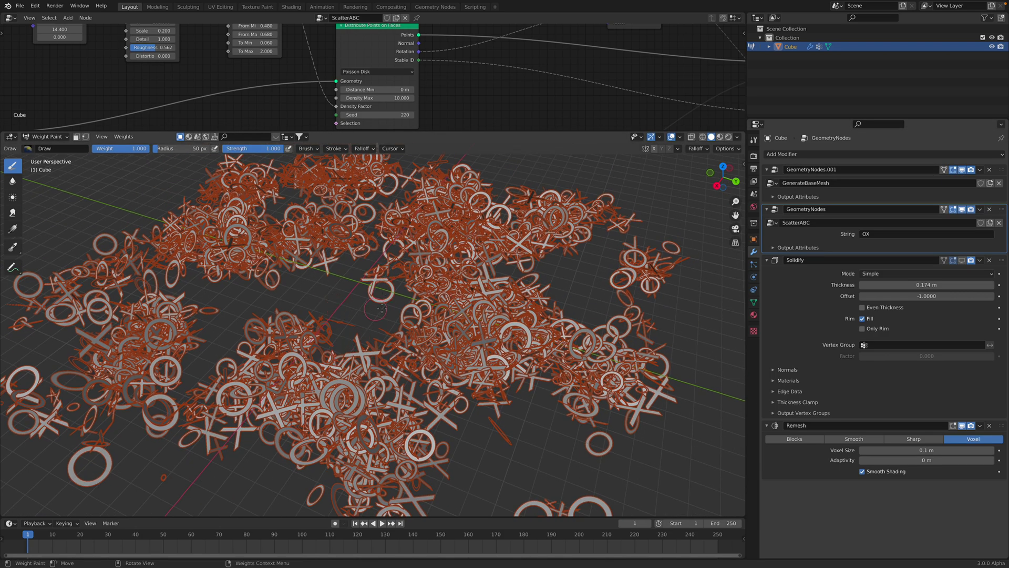
scroll(381, 308, down, 1)
middle_drag(383, 307, 339, 300)
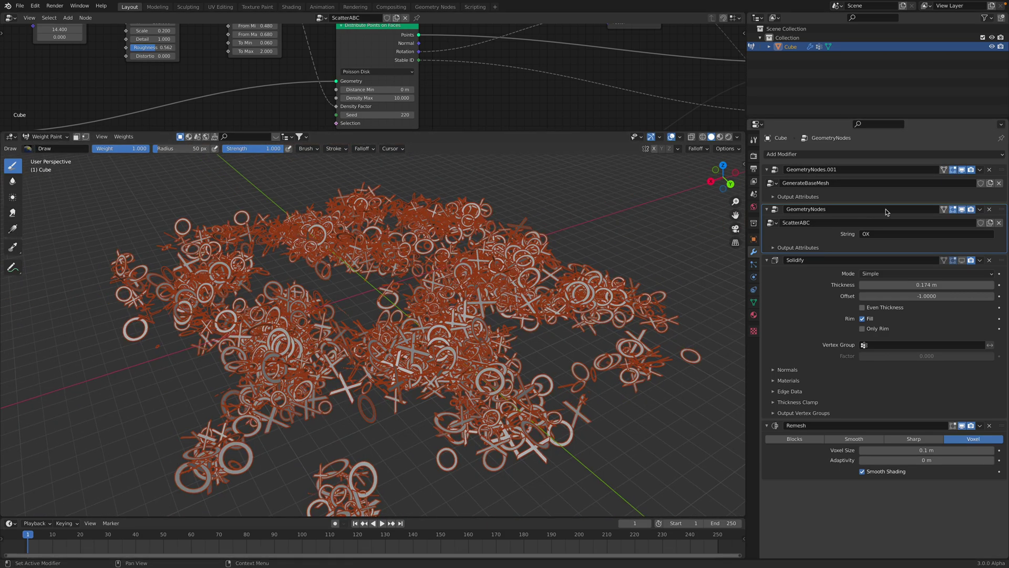
Enlarge the node editor area, move the Group Input node away from the other nodes, and save the file.
click(1002, 175)
click(1005, 209)
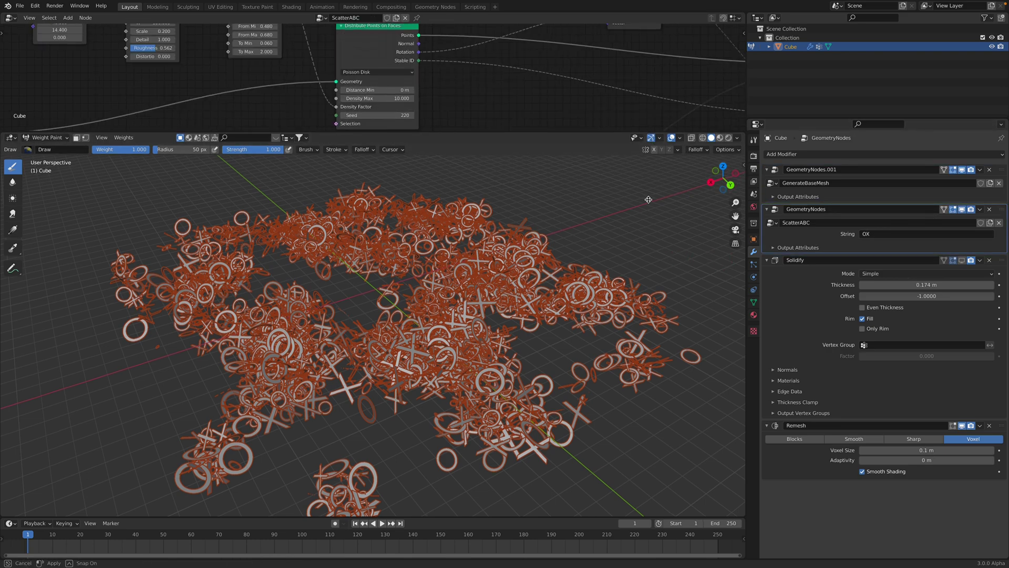
drag(473, 132, 473, 247)
middle_drag(134, 149, 356, 144)
scroll(356, 144, down, 3)
drag(233, 168, 164, 163)
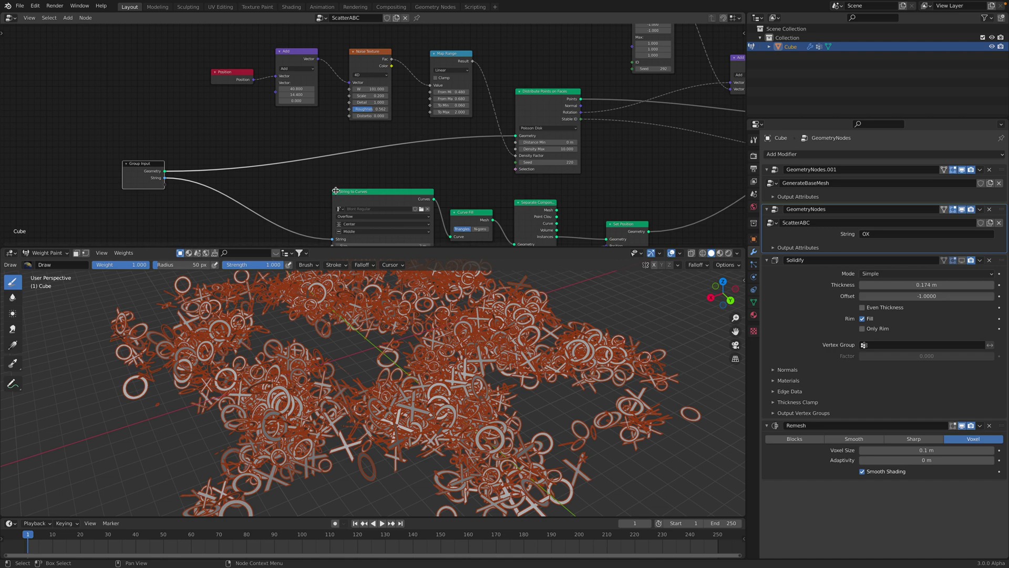
key(ctrl+s)
drag(531, 100, 529, 98)
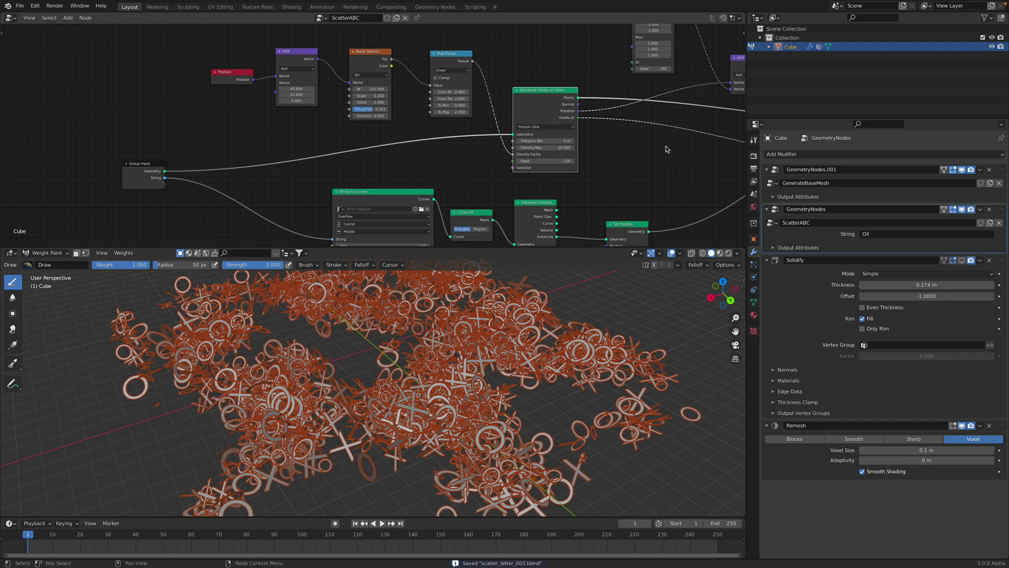
Turn off the GenerateBaseMesh modifier's viewport display, and reposition the Group Input node to free space beneath it.
click(962, 172)
middle_drag(557, 317, 469, 367)
drag(91, 247, 96, 241)
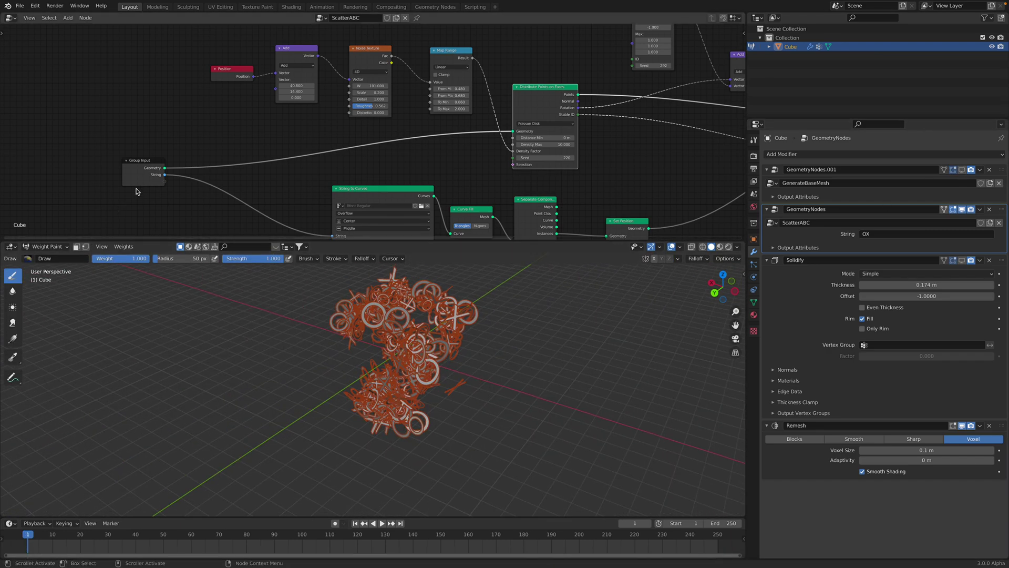
drag(139, 180, 152, 152)
scroll(197, 149, up, 1)
mouse_move(246, 146)
middle_down()
mouse_move(210, 142)
mouse_move(259, 139)
mouse_move(242, 129)
middle_up()
middle_drag(134, 181, 197, 151)
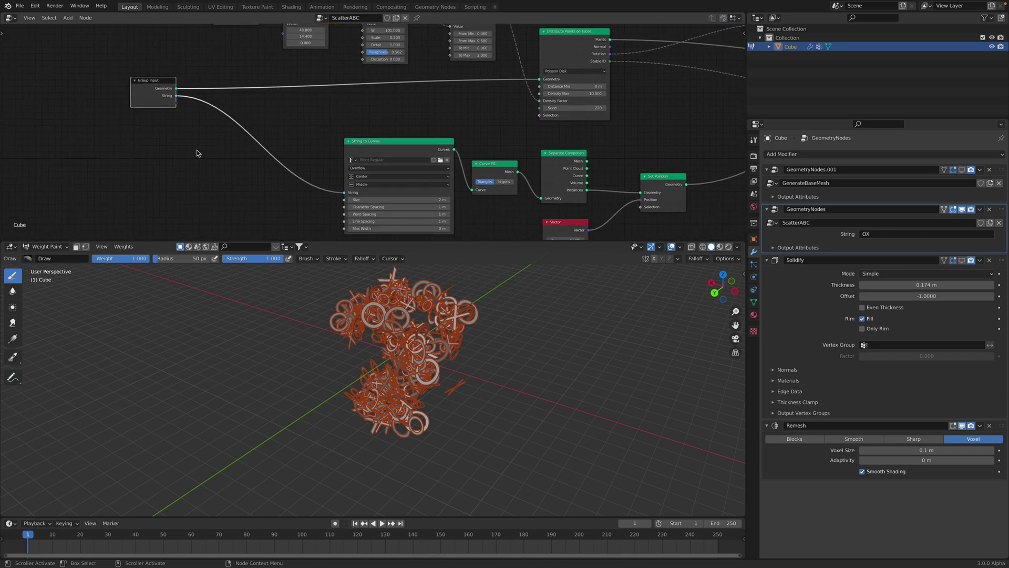
Add an Attribute Capture node below Group Input and connect Group Input's Geometry output to its Geometry input.
key(shift+a)
click(153, 160)
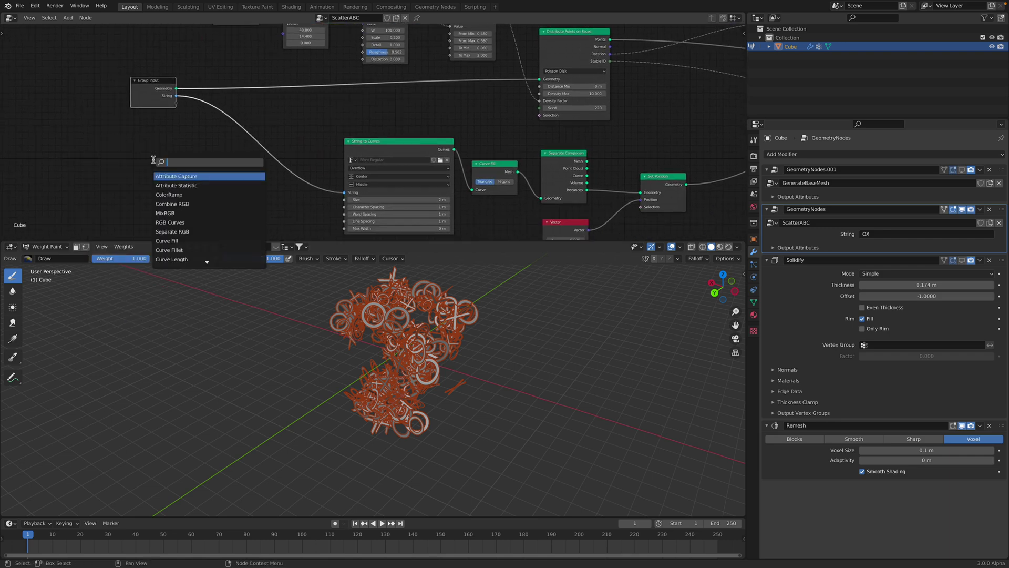
text(sampl)
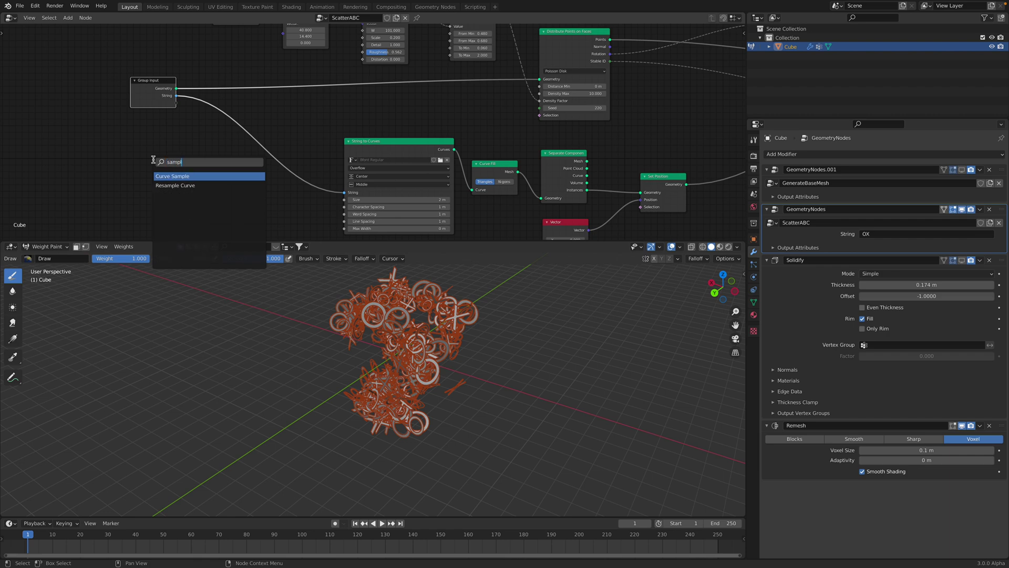
text(attrib)
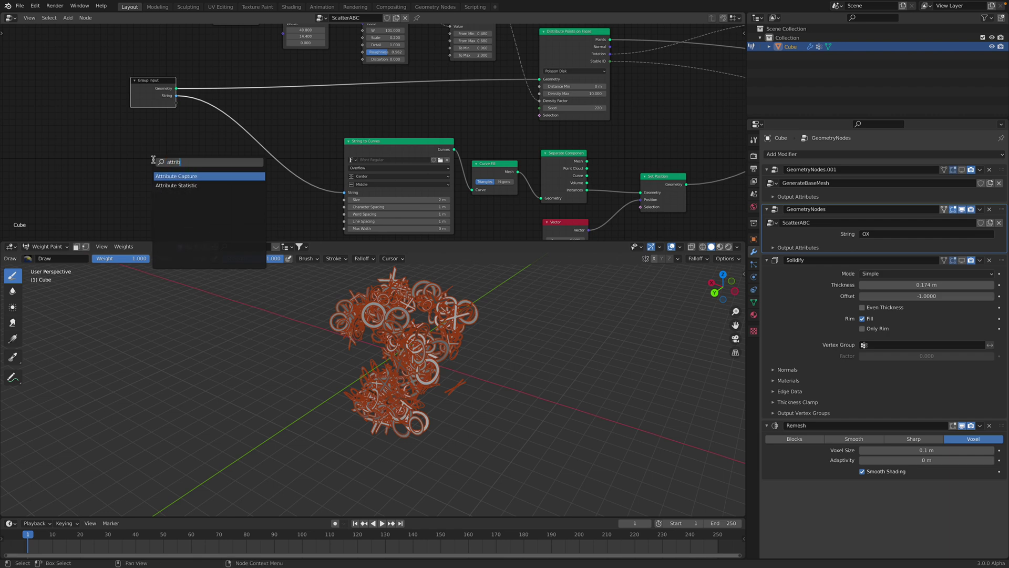
key(Return)
click(160, 147)
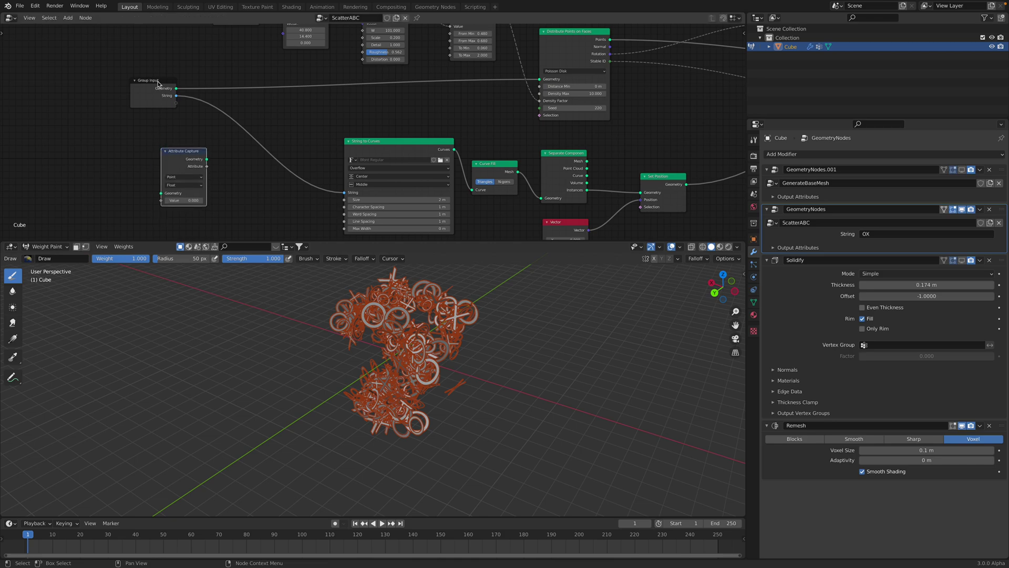
drag(157, 81, 160, 193)
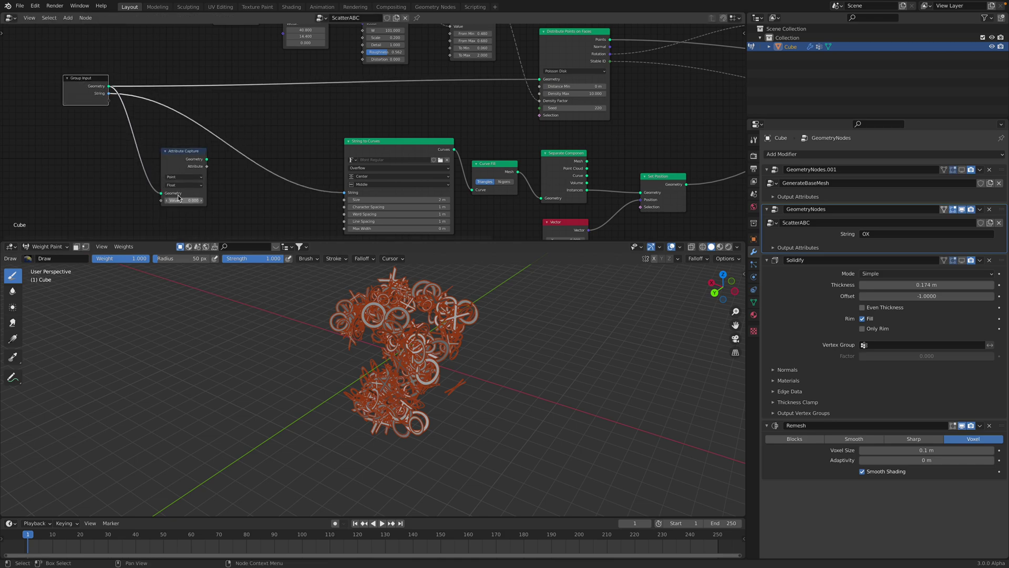
Show the cube's mesh data properties to check its vertex groups.
scroll(384, 197, up, 2)
scroll(393, 200, down, 1)
middle_drag(393, 200, 416, 196)
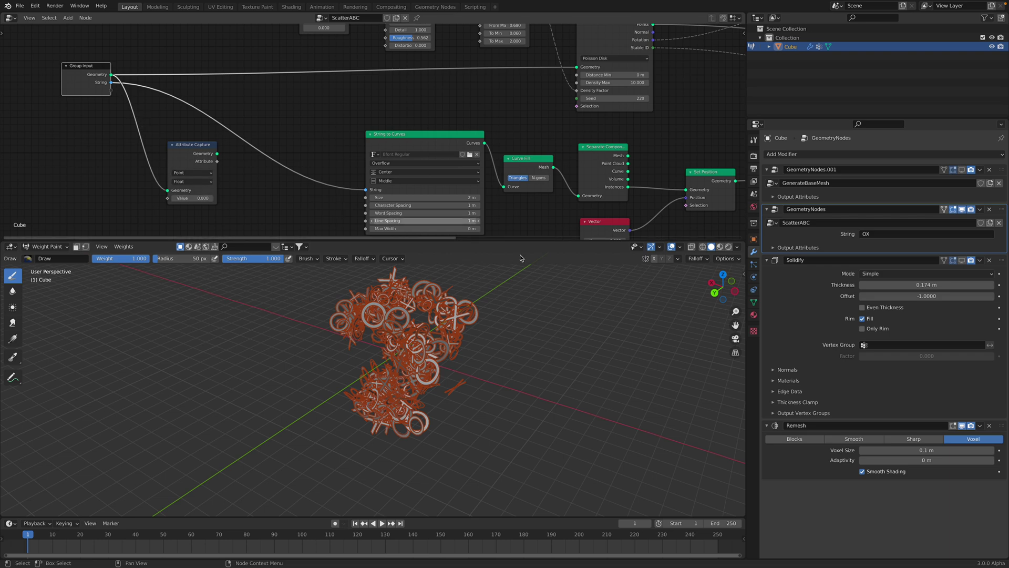
click(754, 302)
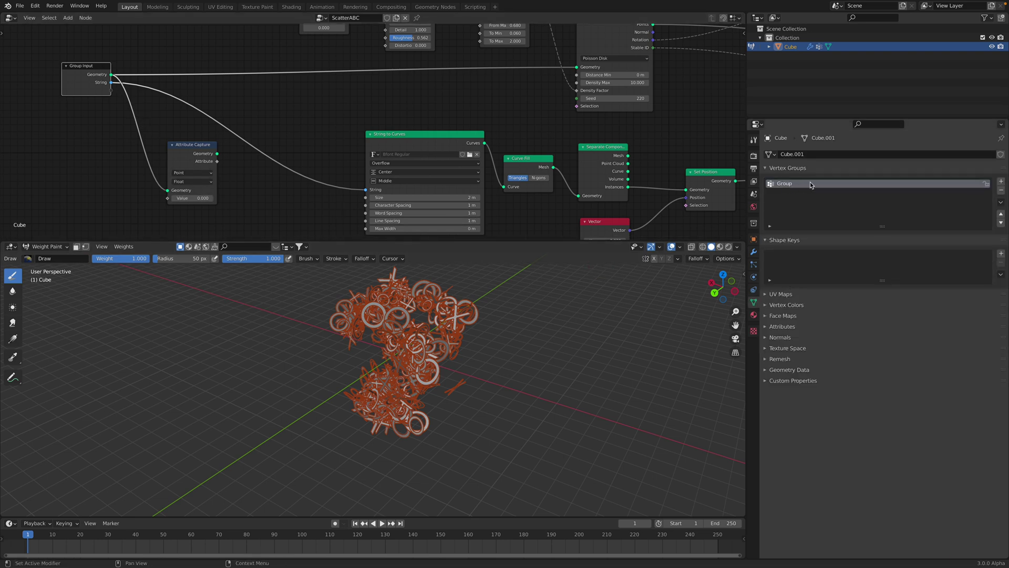
middle_drag(401, 102, 372, 141)
middle_drag(443, 93, 476, 138)
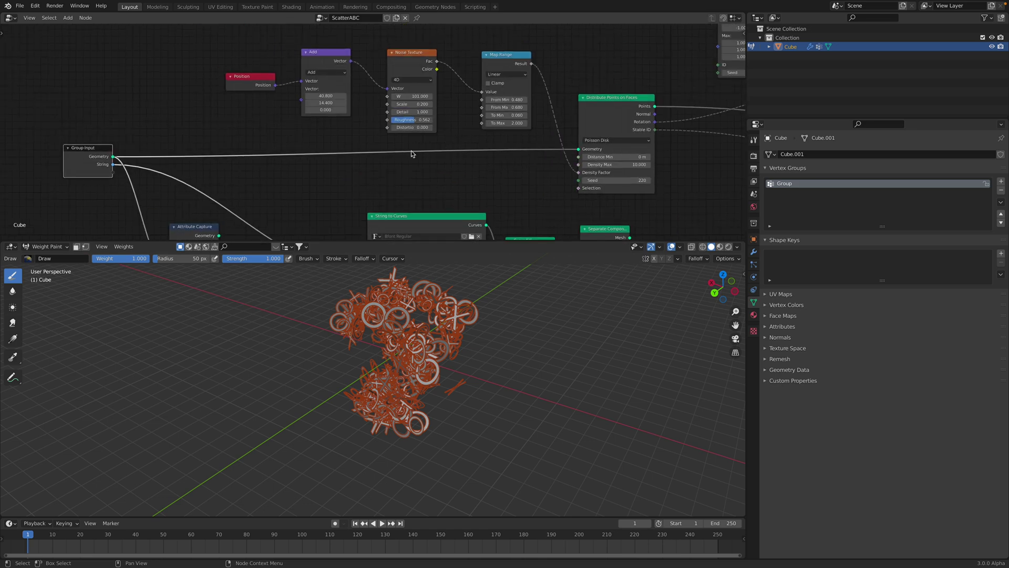
Set the Add node's first vector value to 41.280 and the Noise Texture's W to 101.200, and save the file.
drag(394, 241, 397, 265)
middle_drag(431, 363, 476, 371)
scroll(346, 136, up, 1)
drag(322, 105, 331, 105)
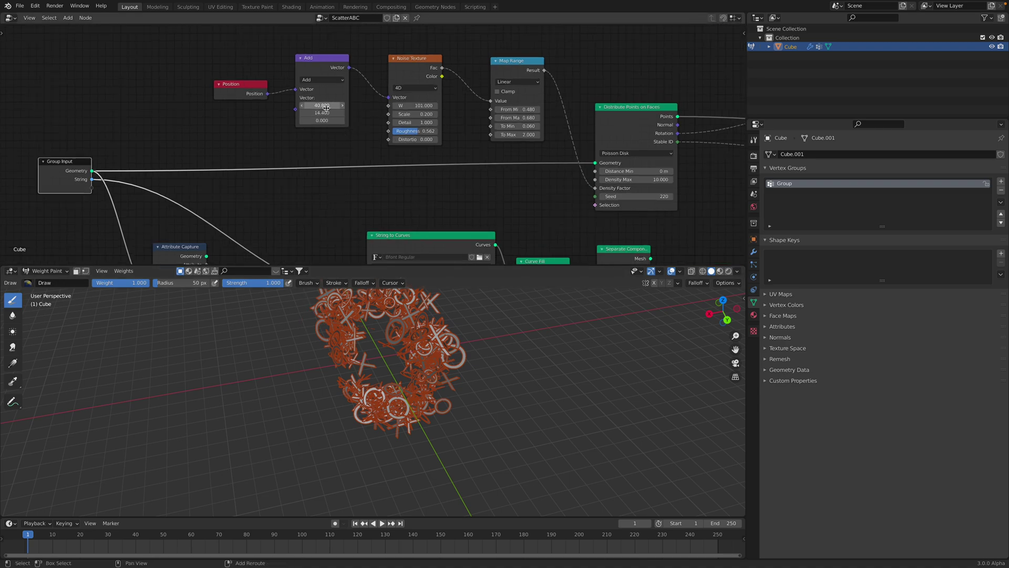
mouse_move(415, 106)
mouse_down()
mouse_move(520, 106)
mouse_move(420, 106)
mouse_up()
middle_drag(440, 380, 362, 351)
key(ctrl+s)
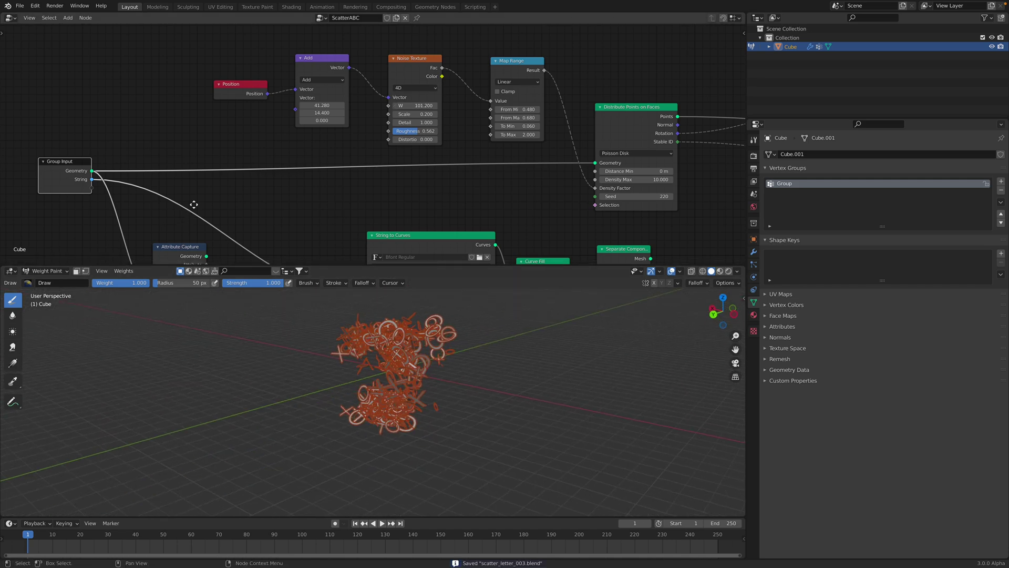
Scale up the base cube's mesh in Edit Mode in two passes, and leave Edit Mode.
middle_drag(186, 239, 216, 178)
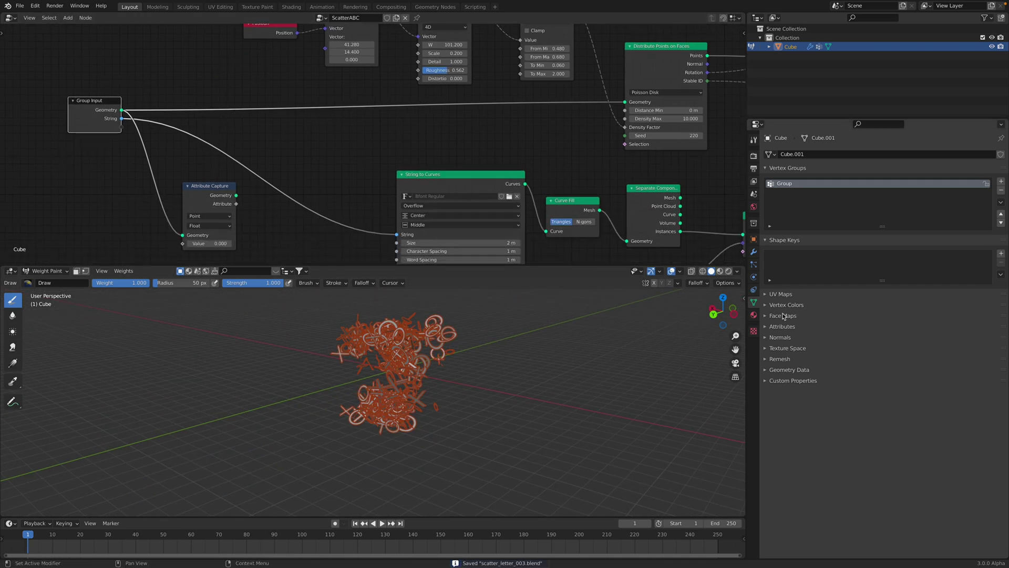
scroll(552, 154, down, 3)
middle_drag(552, 153, 500, 181)
scroll(500, 181, up, 2)
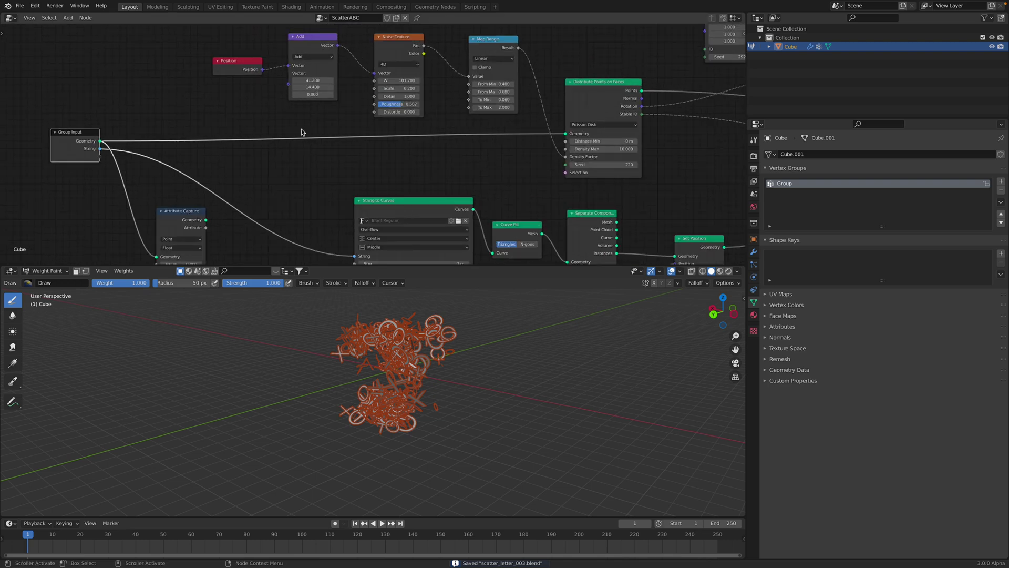
mouse_move(442, 355)
middle_down()
mouse_move(414, 356)
mouse_move(476, 371)
mouse_move(471, 398)
mouse_move(224, 318)
middle_up()
key(Tab)
scroll(447, 392, down, 2)
key(s)
click(496, 406)
scroll(455, 397, down, 2)
key(s)
click(523, 409)
key(Tab)
Switch the enlarged cube from Weight Paint to Object Mode and deselect it.
click(45, 271)
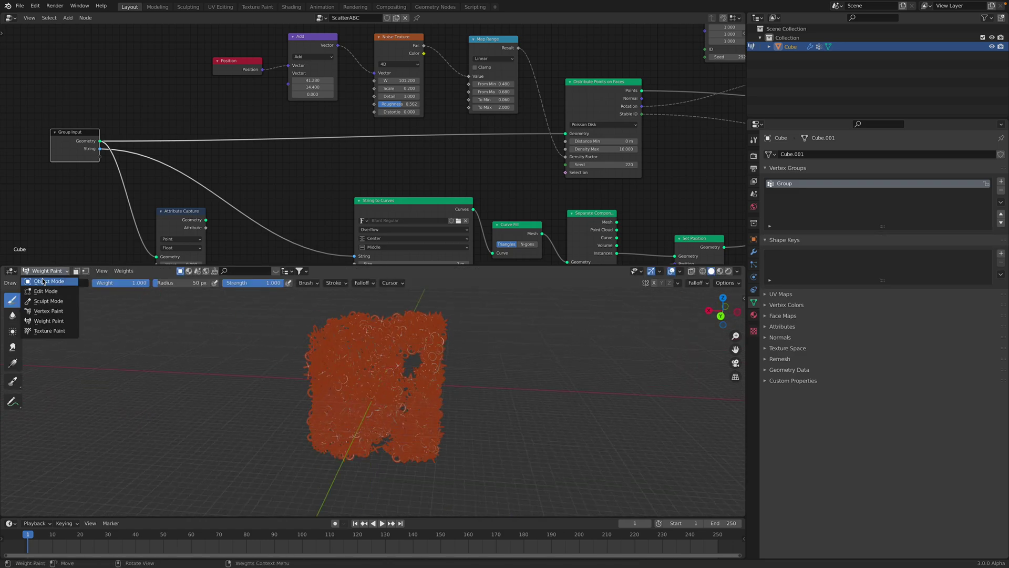
middle_drag(361, 386, 333, 389)
middle_drag(470, 389, 398, 365)
click(457, 370)
Move the Position, Add, Noise Texture and Map Range nodes farther from Distribute Points on Faces, and save the file.
scroll(268, 113, up, 2)
middle_drag(268, 113, 238, 151)
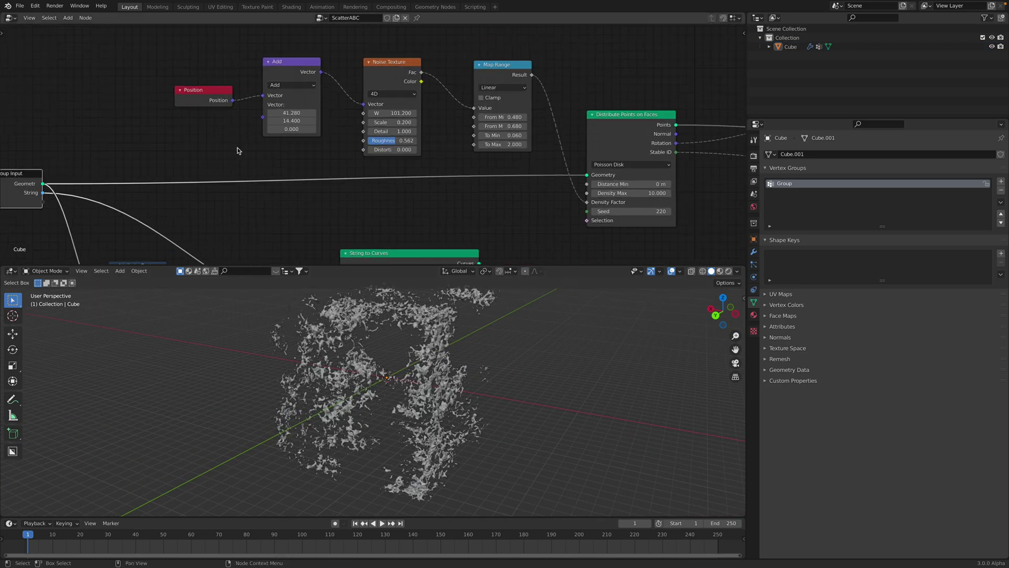
middle_drag(404, 385, 437, 387)
drag(200, 97, 176, 70)
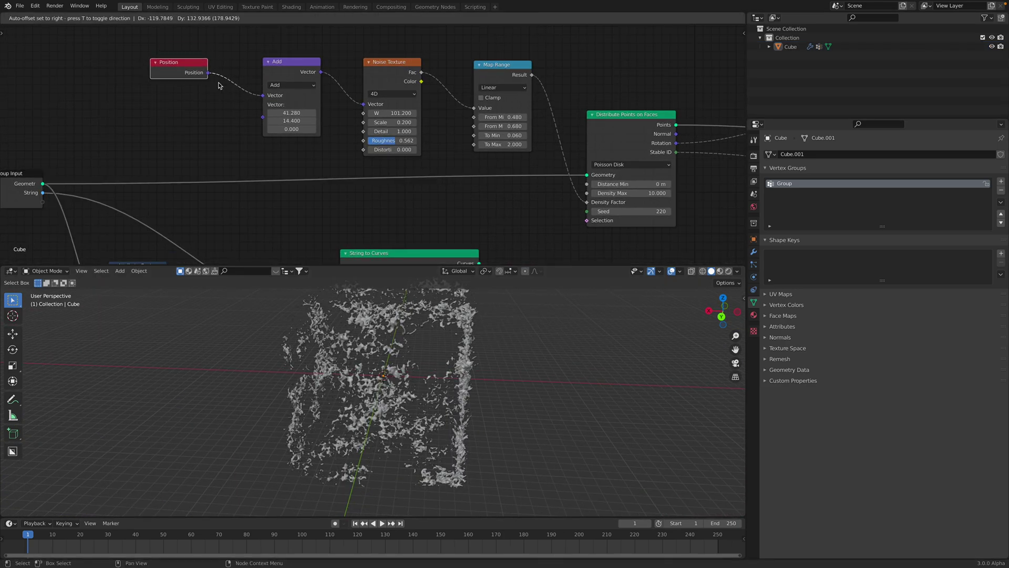
drag(297, 62, 267, 51)
drag(368, 59, 342, 48)
middle_drag(386, 75, 281, 68)
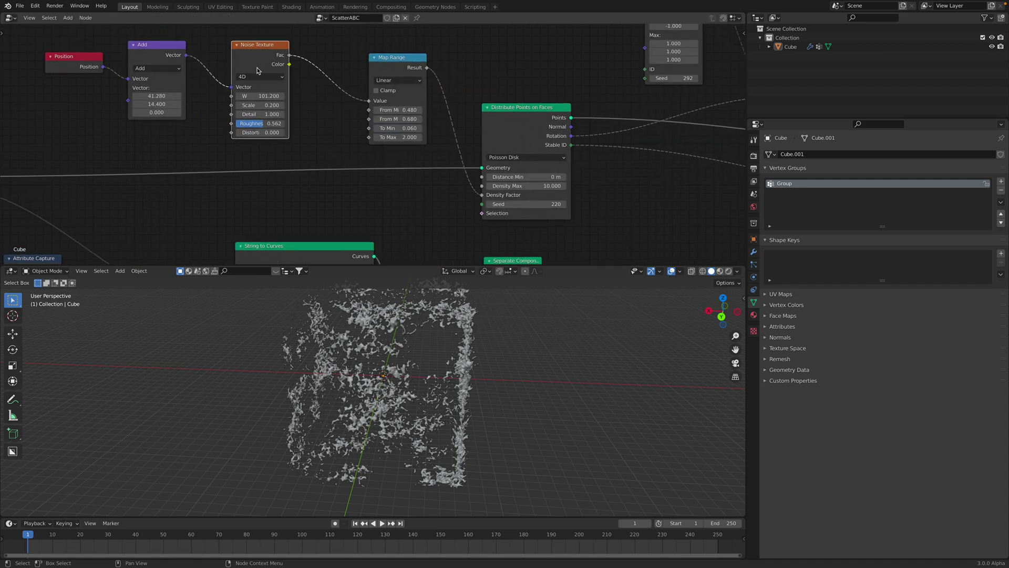
drag(256, 52, 239, 47)
drag(382, 61, 343, 49)
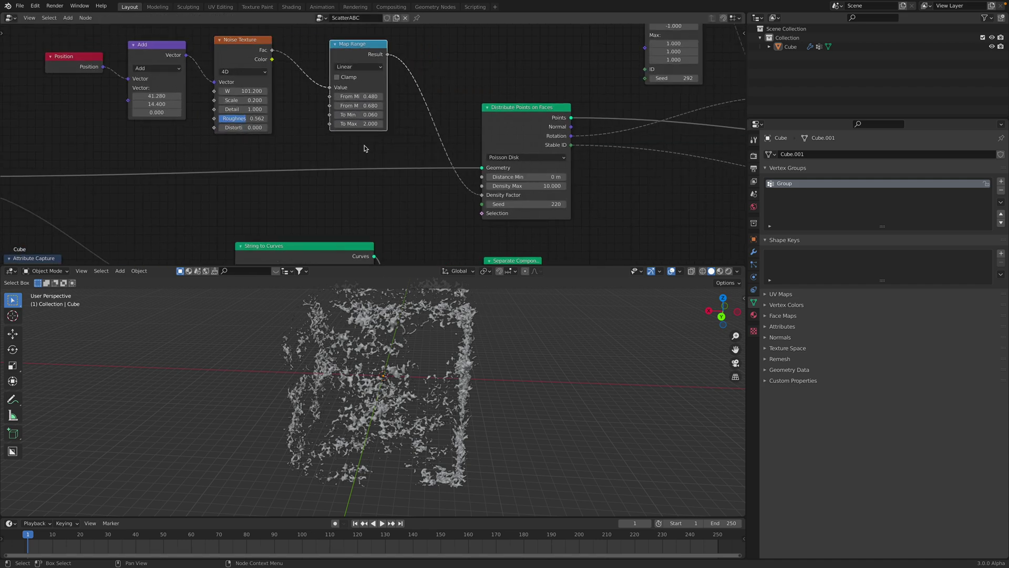
scroll(525, 128, up, 2)
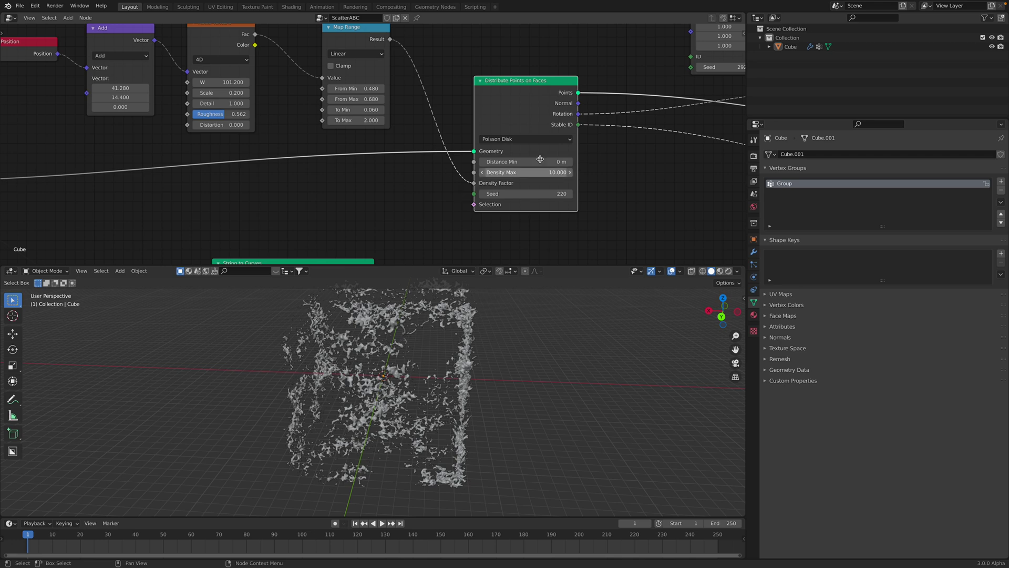
key(ctrl+s)
scroll(509, 161, down, 1)
middle_drag(510, 164, 442, 166)
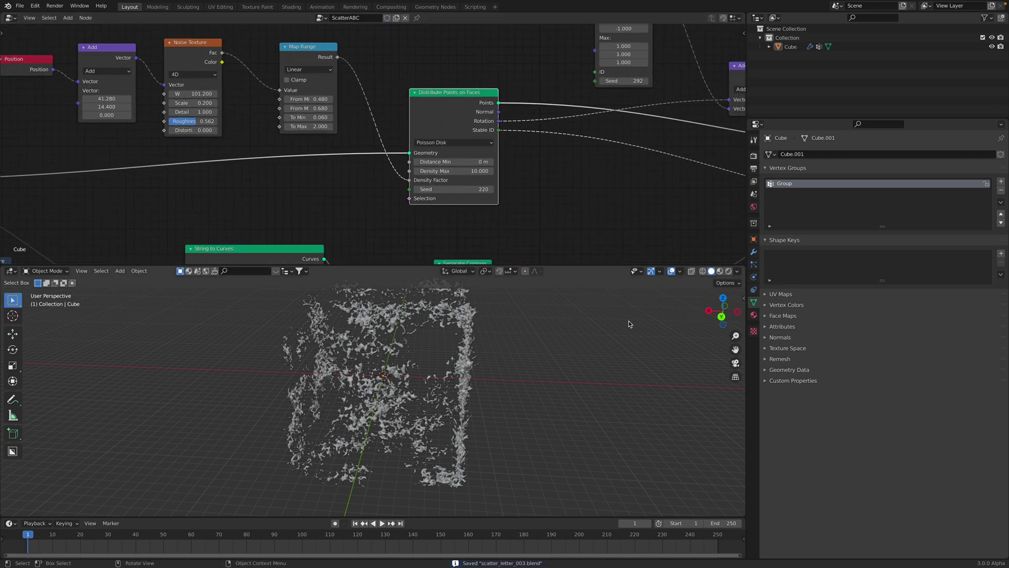
Expand the Attributes section in the cube's mesh data properties to check its stored attributes.
click(753, 314)
click(754, 302)
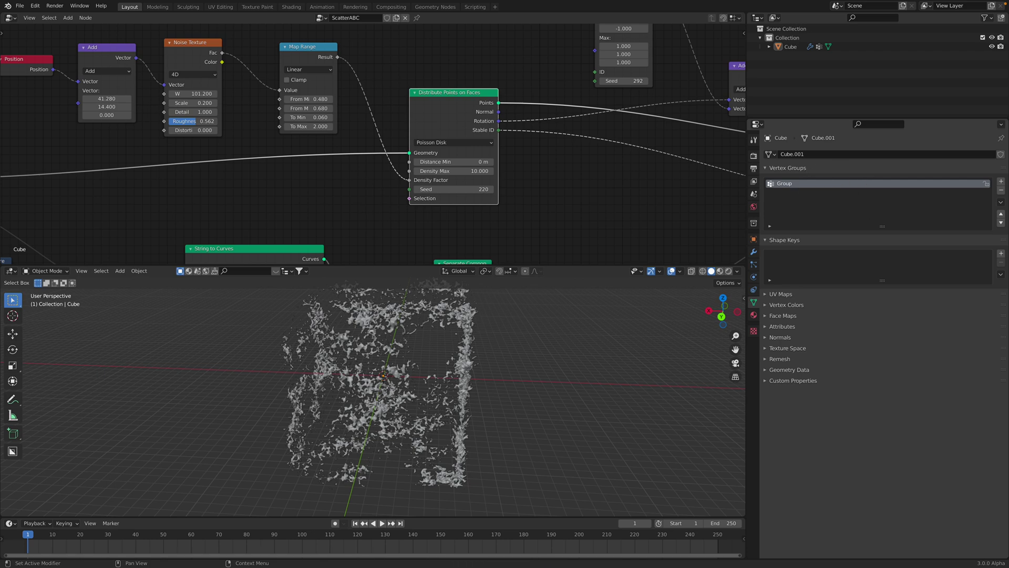
click(773, 327)
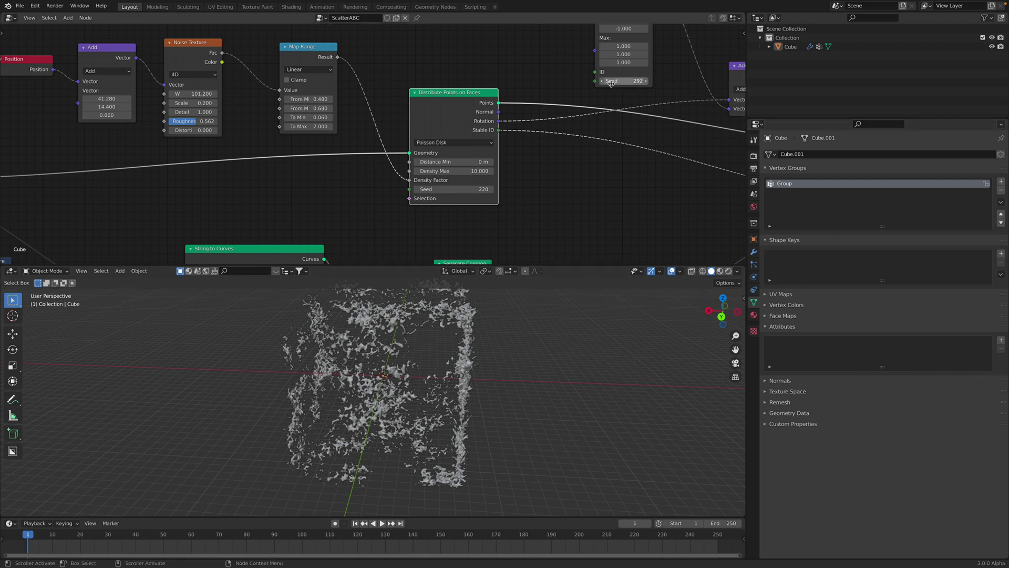
Enlarge the node editor and examine the complete ScatterABC node tree alongside the letters scattered over the cube.
middle_drag(628, 207, 665, 206)
middle_drag(492, 141, 545, 133)
middle_drag(411, 155, 524, 144)
drag(527, 263, 527, 309)
middle_drag(410, 368, 374, 395)
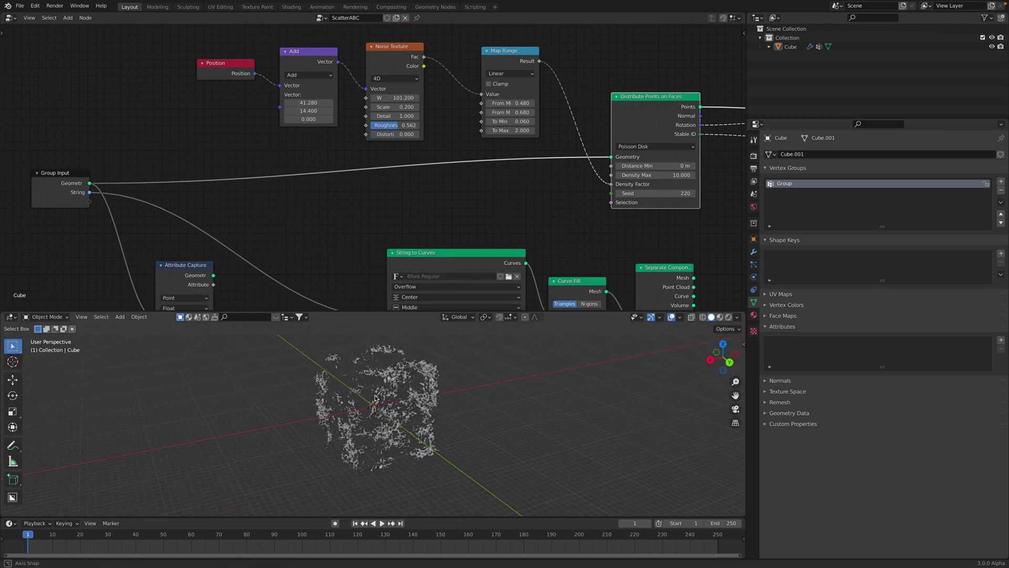
scroll(333, 193, up, 1)
scroll(368, 197, down, 8)
middle_drag(408, 202, 337, 184)
scroll(397, 200, up, 2)
scroll(392, 185, down, 2)
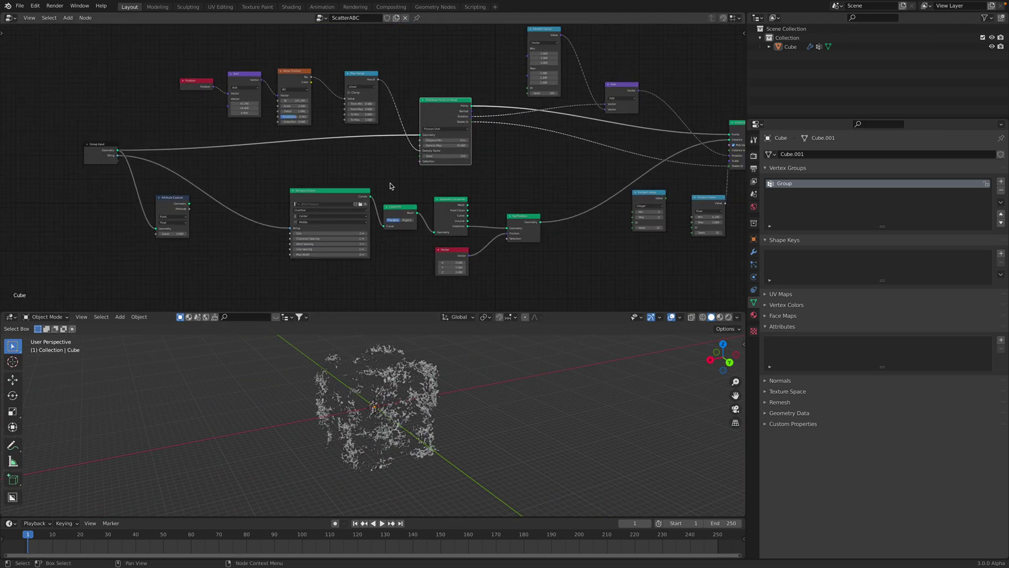
mouse_move(432, 184)
middle_down()
mouse_move(388, 183)
mouse_move(421, 196)
middle_up()
scroll(461, 184, down, 1)
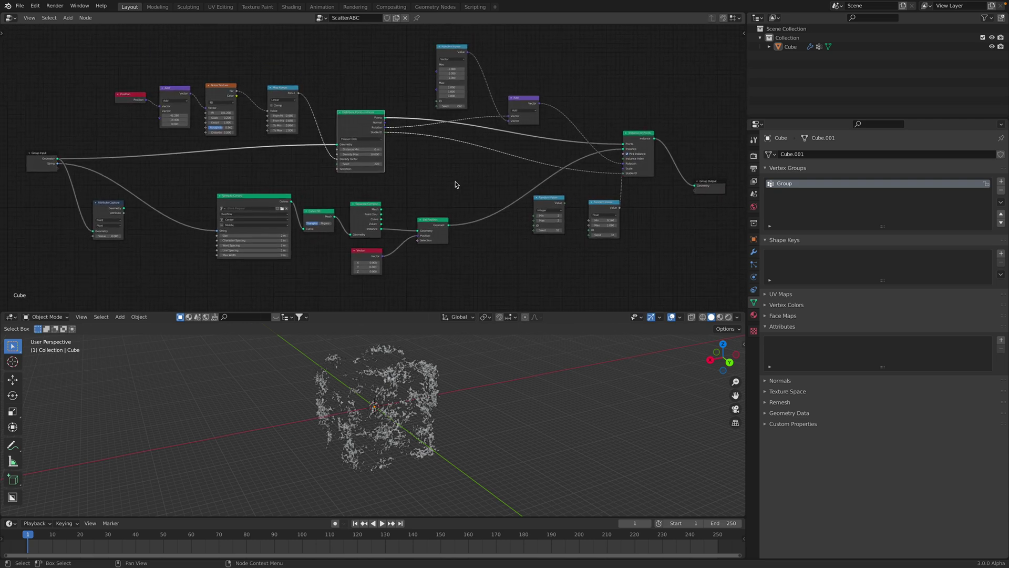
middle_drag(459, 345, 451, 392)
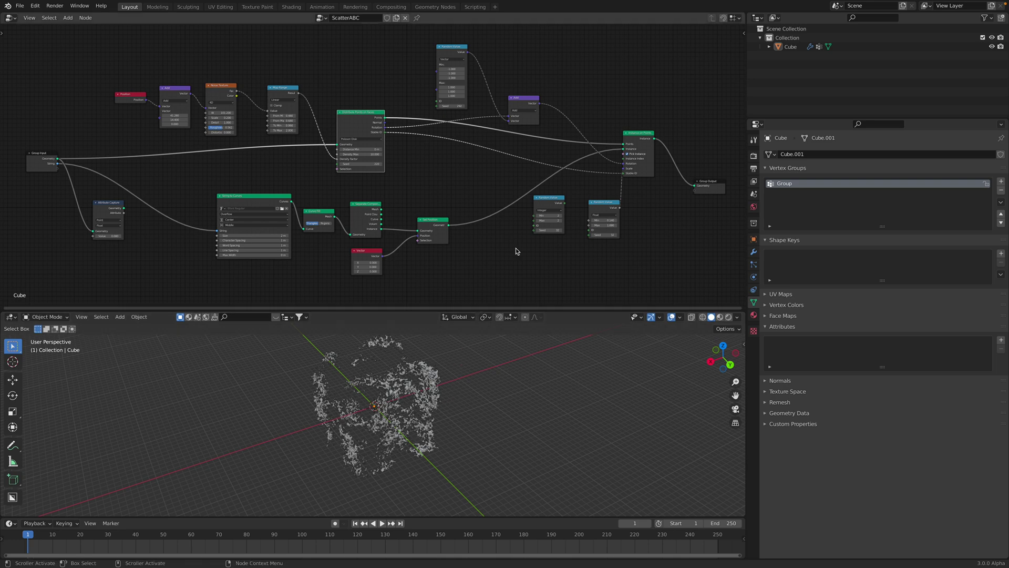
mouse_move(819, 7)
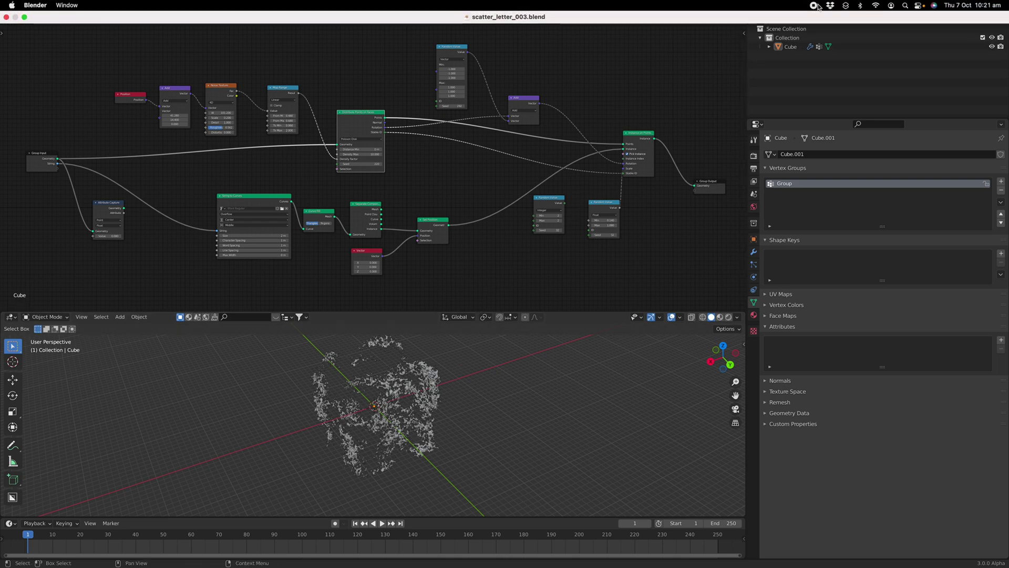